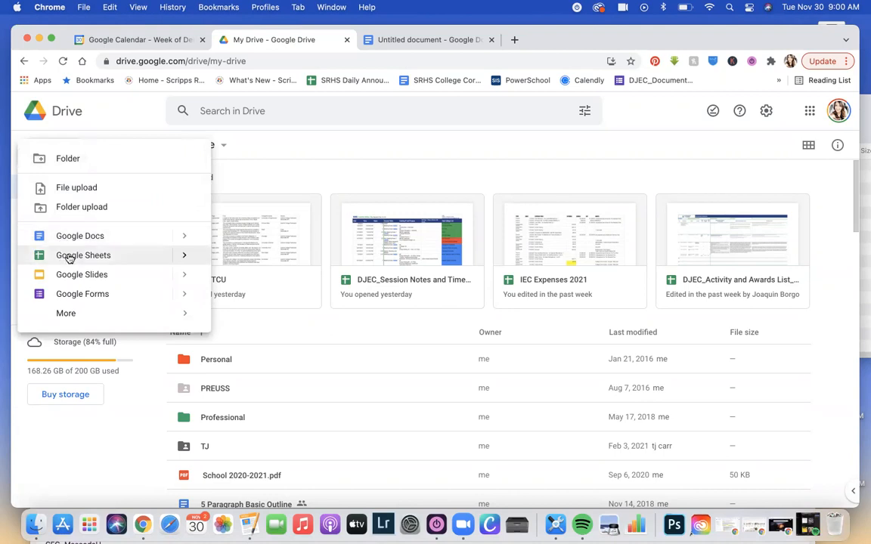
Step: Create a new blank Google Sheets spreadsheet from the Drive New menu
click(69, 257)
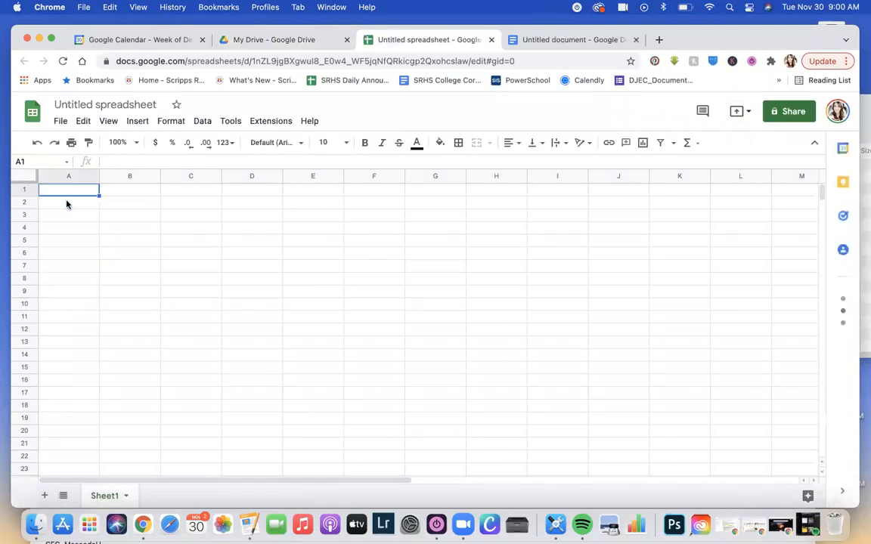
Step: Type the headers Date, Time, Hours and 'Meeting Notes ()' across row 2
click(67, 202)
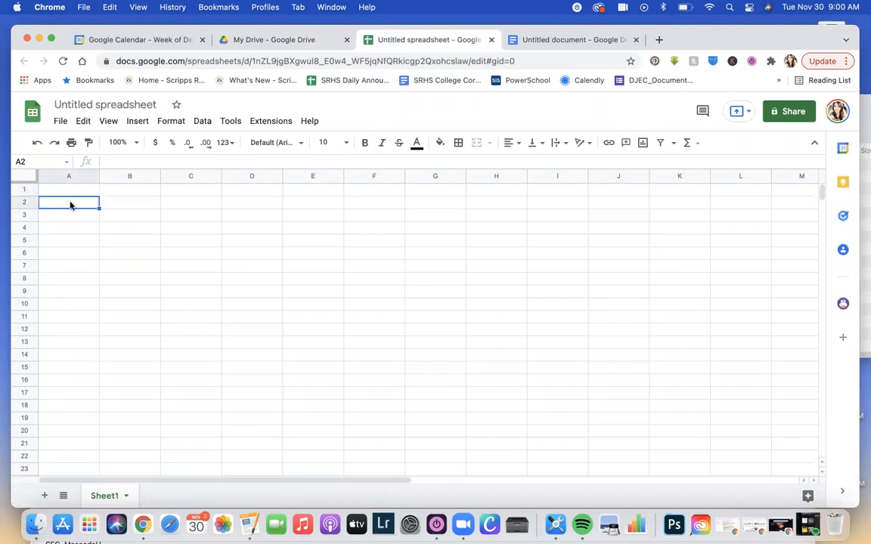
text(Date)
key(Tab)
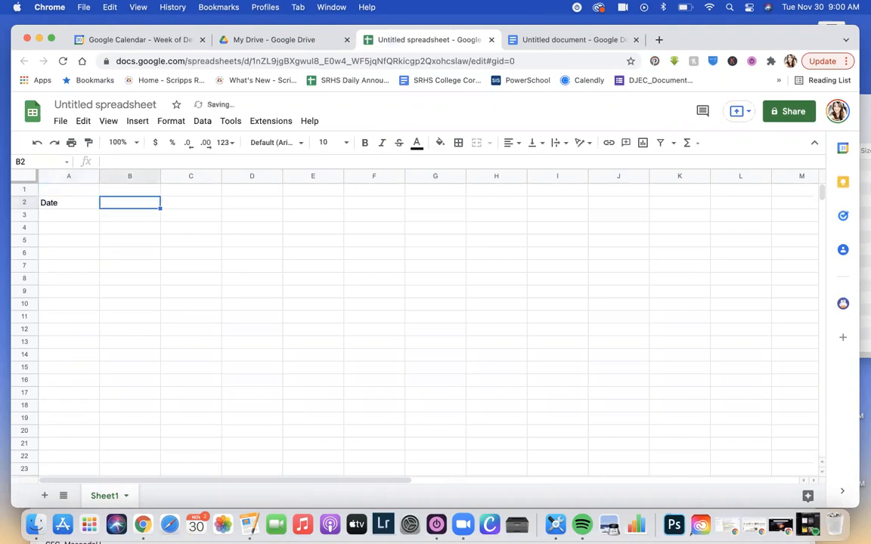
text(Time)
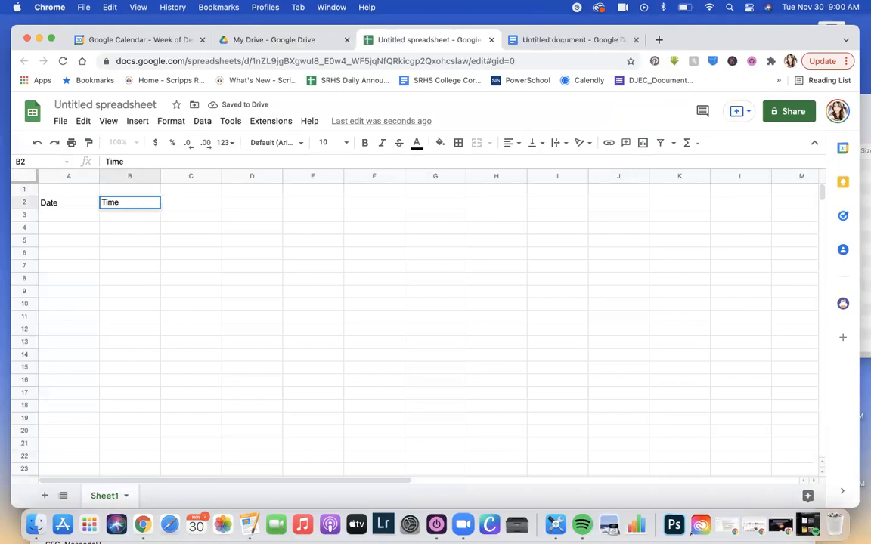
key(Tab)
text(Hours)
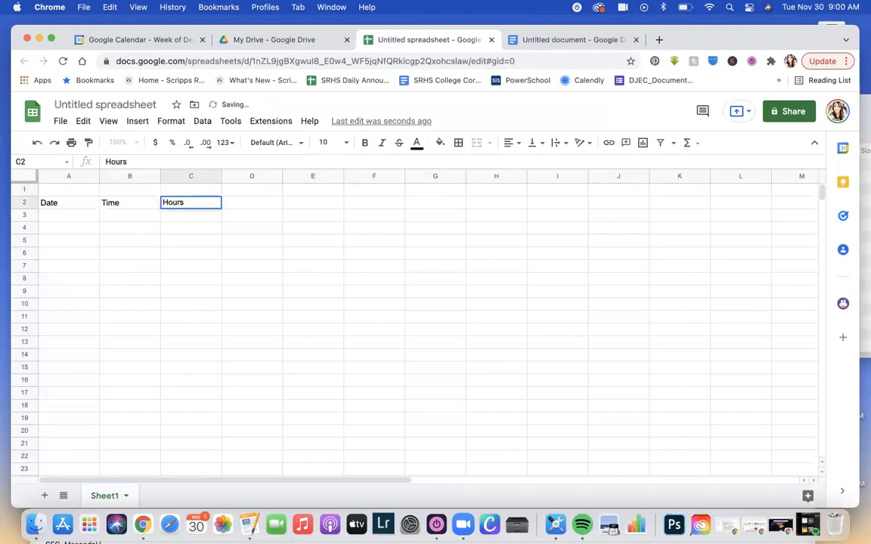
key(Tab)
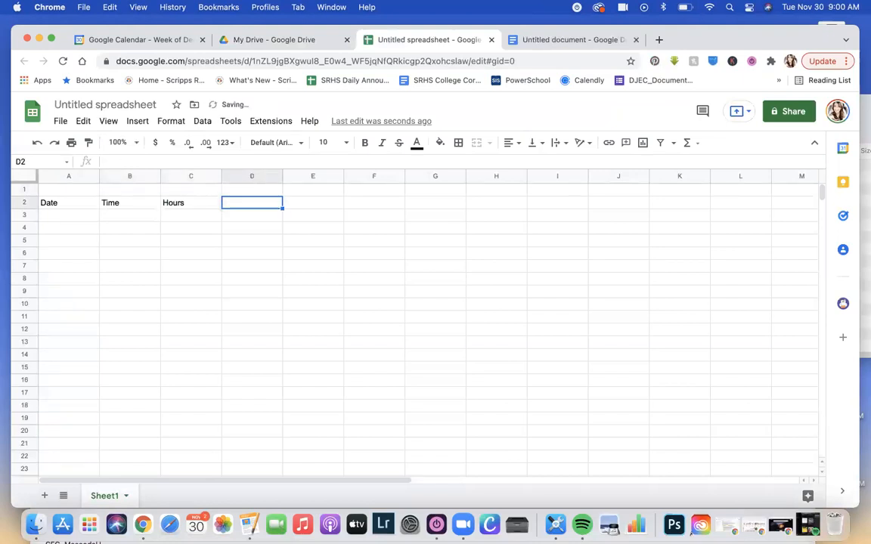
text(Meeting No)
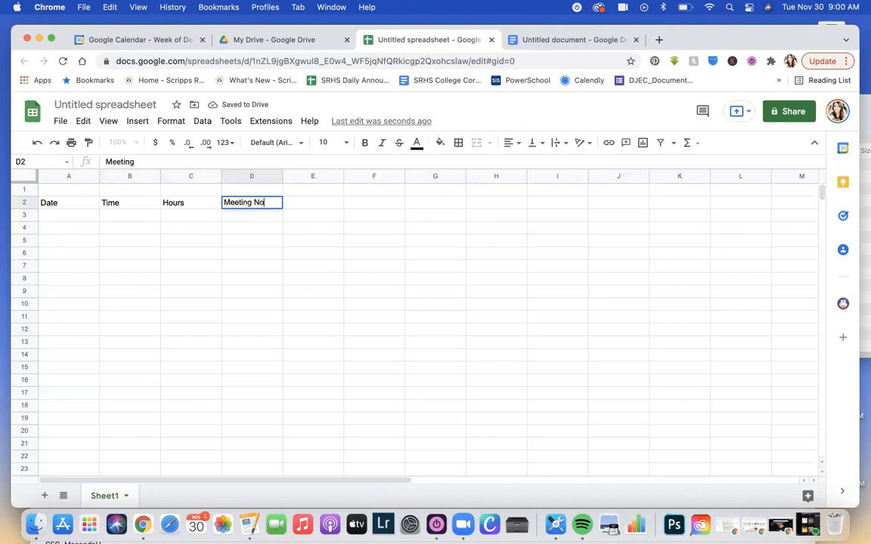
text(tes)
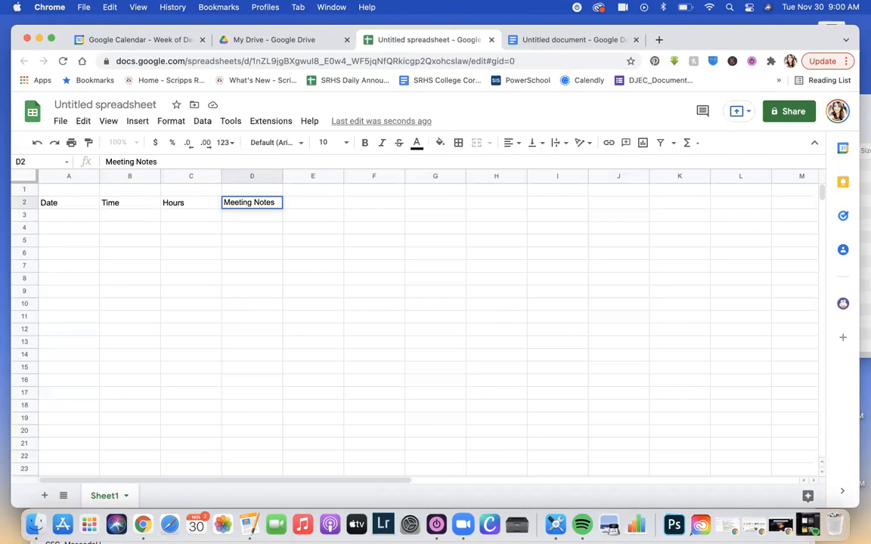
text(())
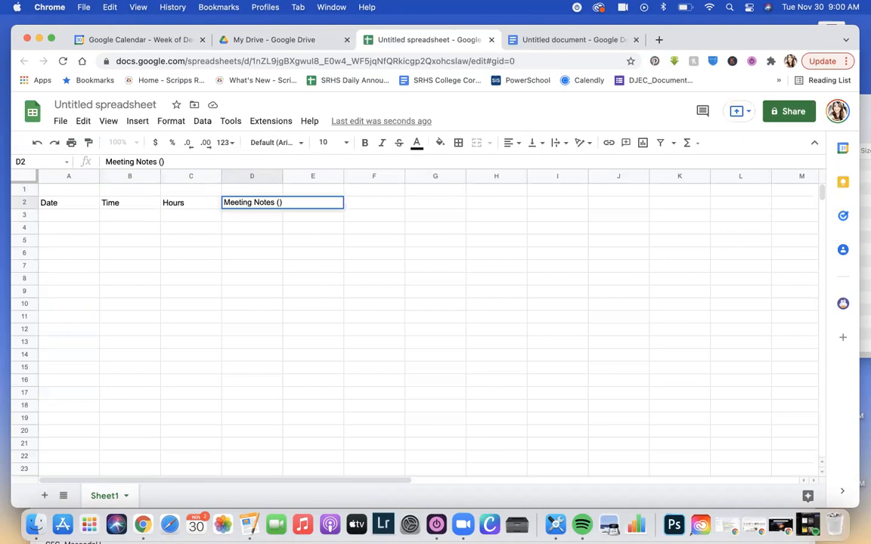
key(Left)
text(HERE)
key(Escape)
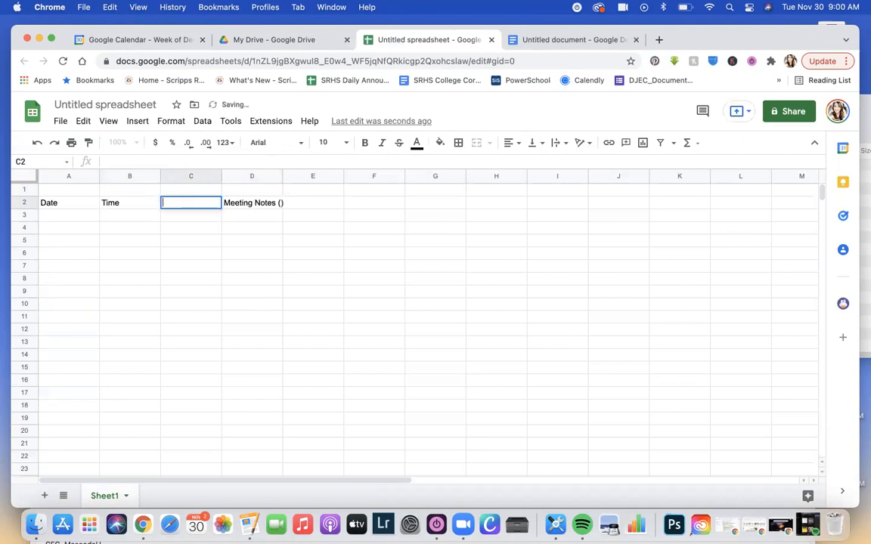
Step: Correct D2 to 'Meeting Notes (HERE)' and re-enter 'Hours' in C2
click(276, 206)
double_click(278, 204)
key(Left)
text(HERE)
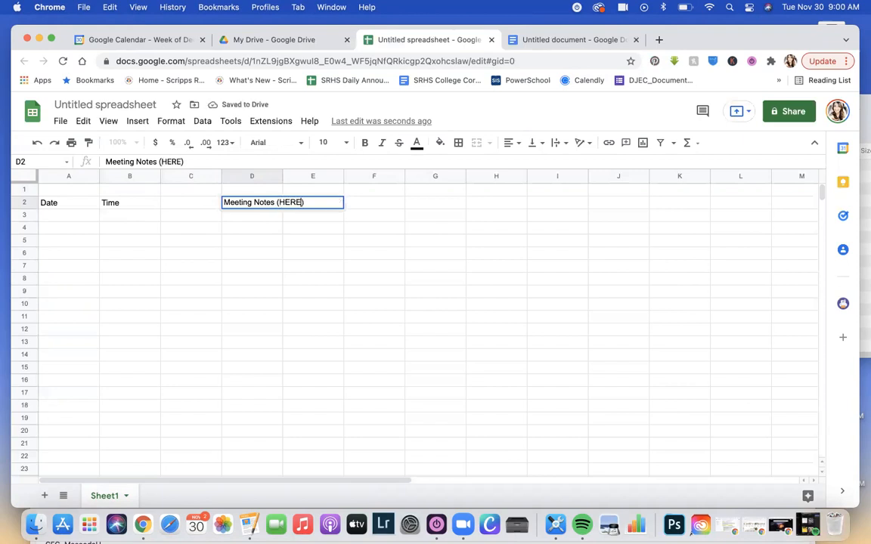
click(202, 205)
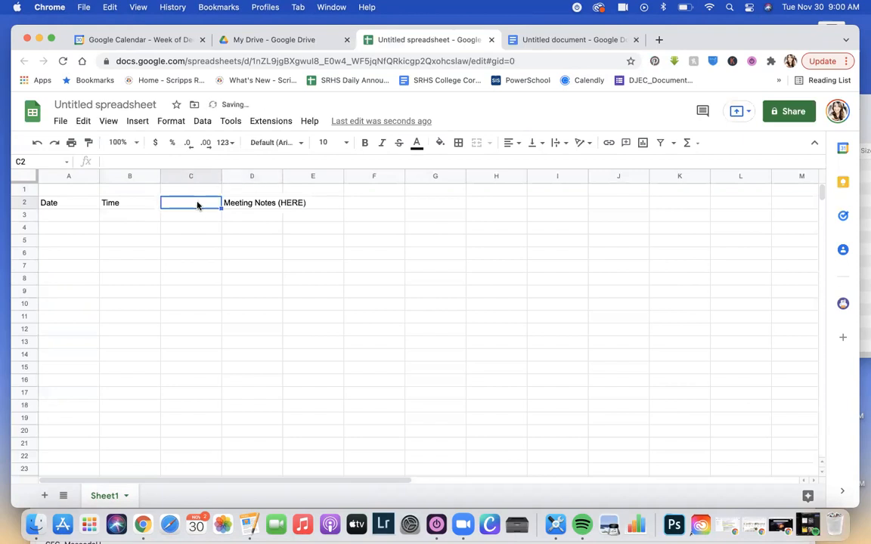
double_click(198, 204)
text(Hours)
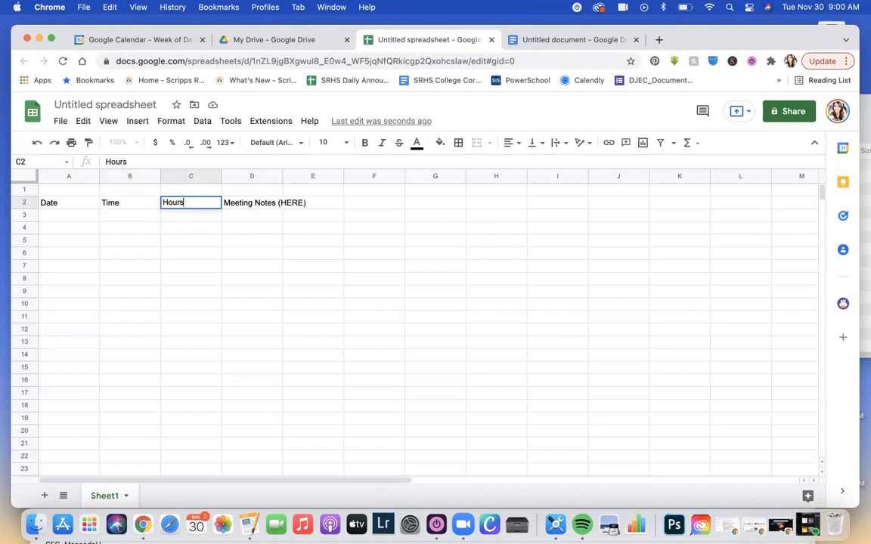
Step: Widen column D, enter 'Special Notes/Circumstances' in E2, and widen column E
drag(283, 174, 309, 174)
click(333, 204)
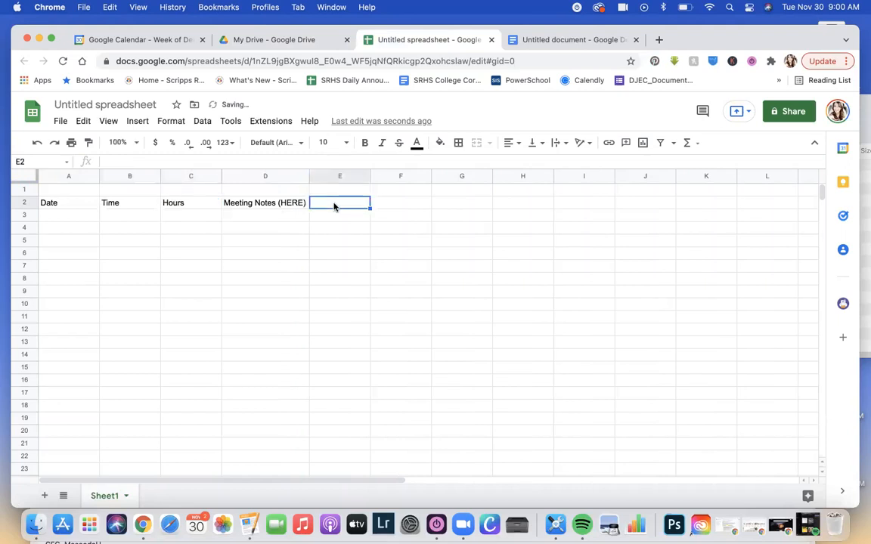
text(Spe)
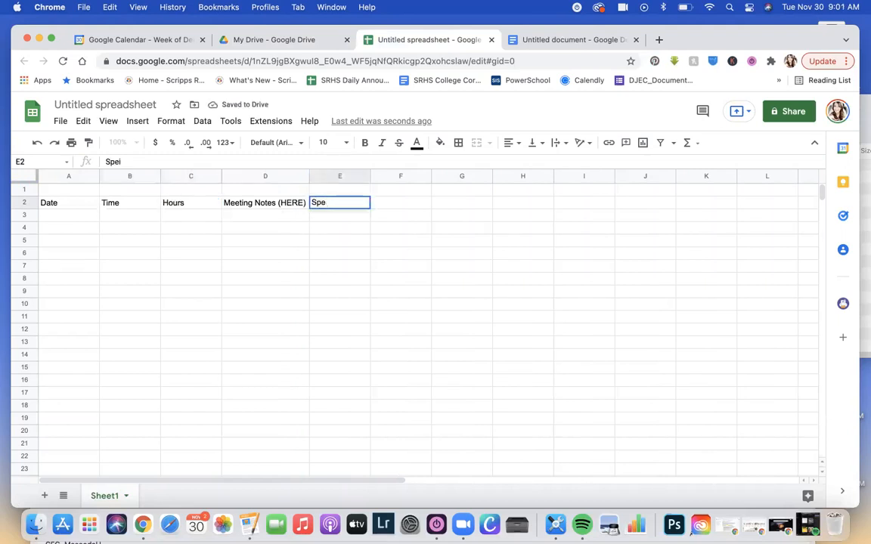
text(cial Notes/Circumstances)
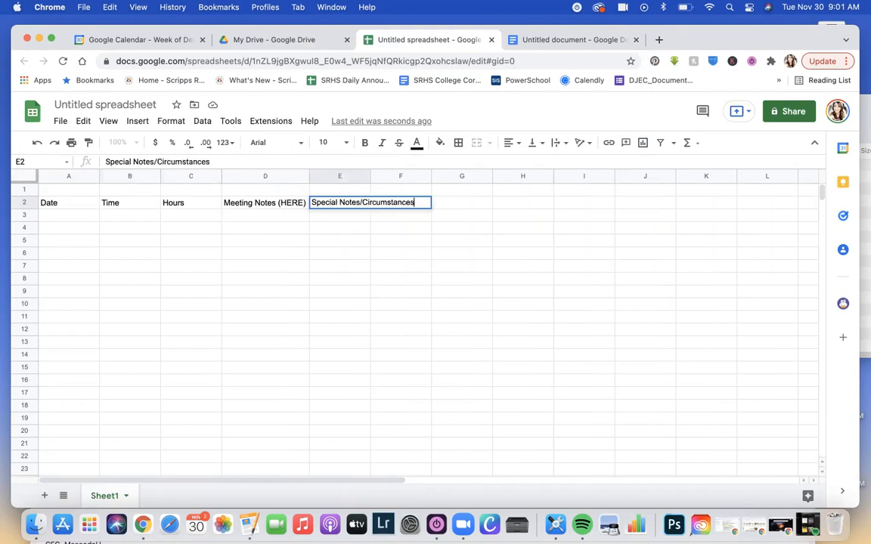
click(85, 204)
drag(370, 176, 422, 176)
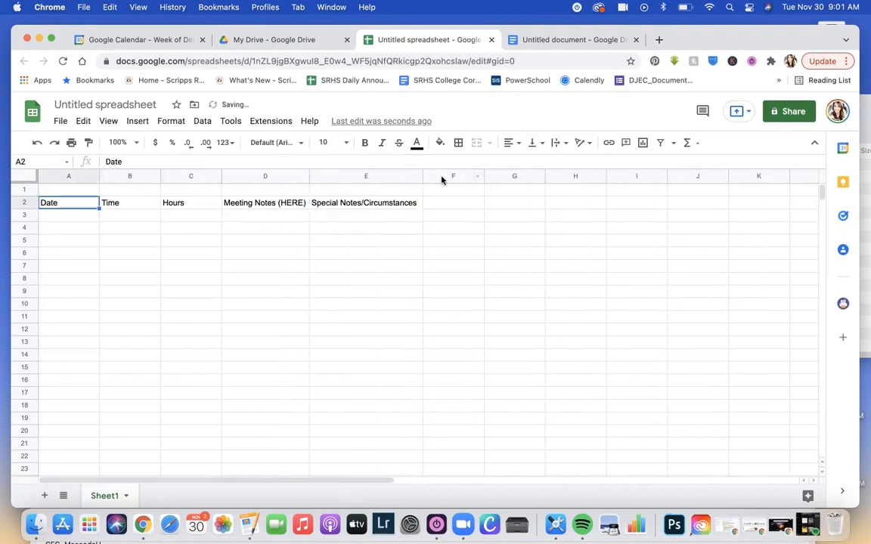
Step: Select columns G through Z, then clear that selection
click(497, 180)
scroll(497, 180, right, 10)
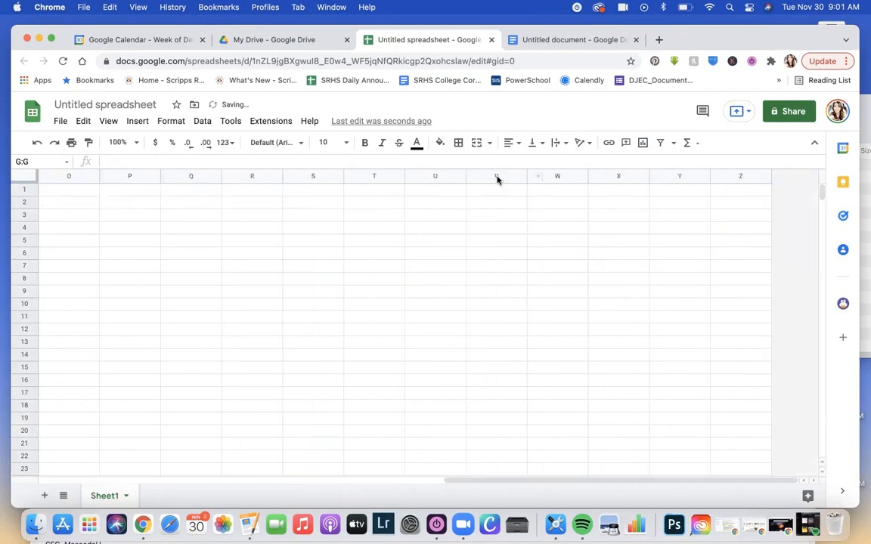
shift+click(725, 176)
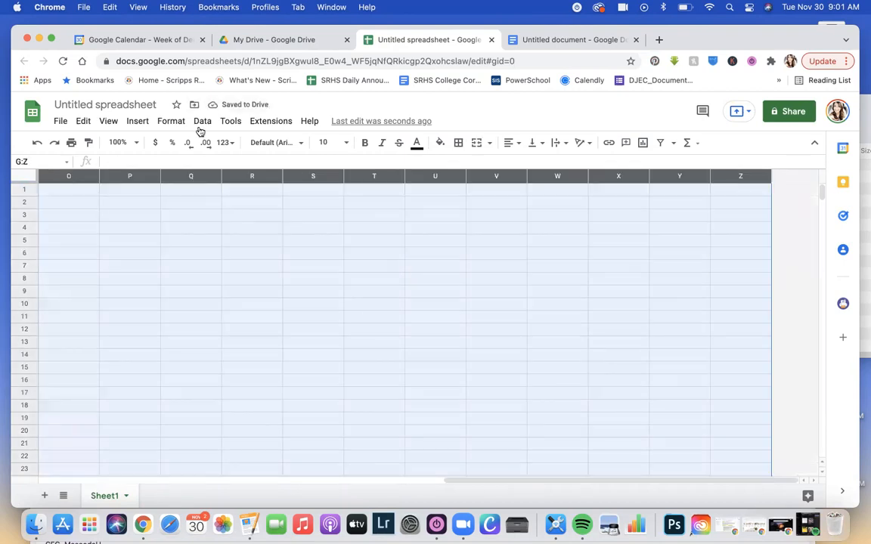
scroll(80, 182, left, 7)
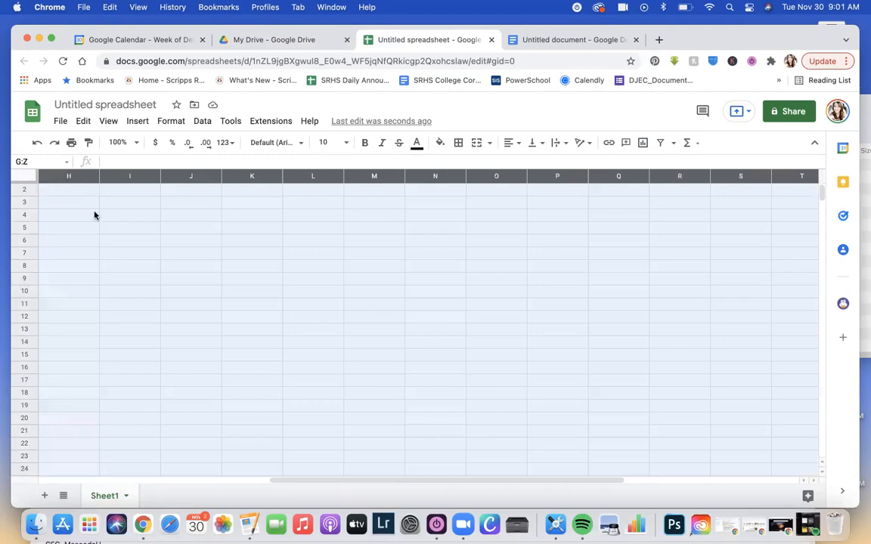
click(95, 215)
scroll(94, 214, left, 3)
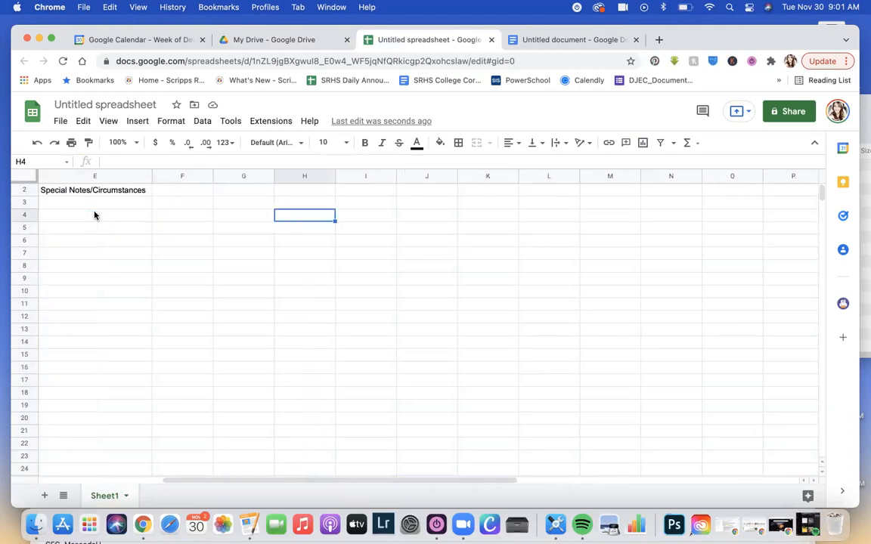
Step: Select columns F through Z and delete them with Edit > Delete
click(171, 177)
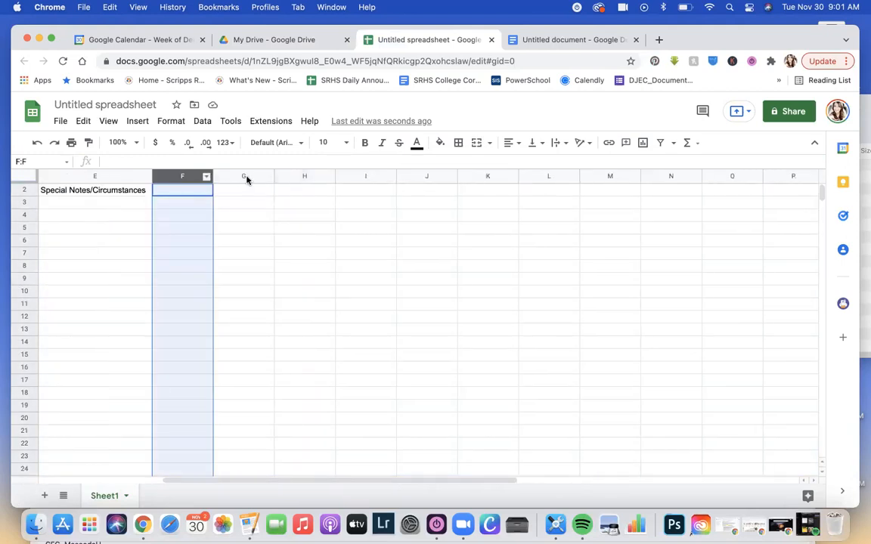
scroll(219, 180, right, 10)
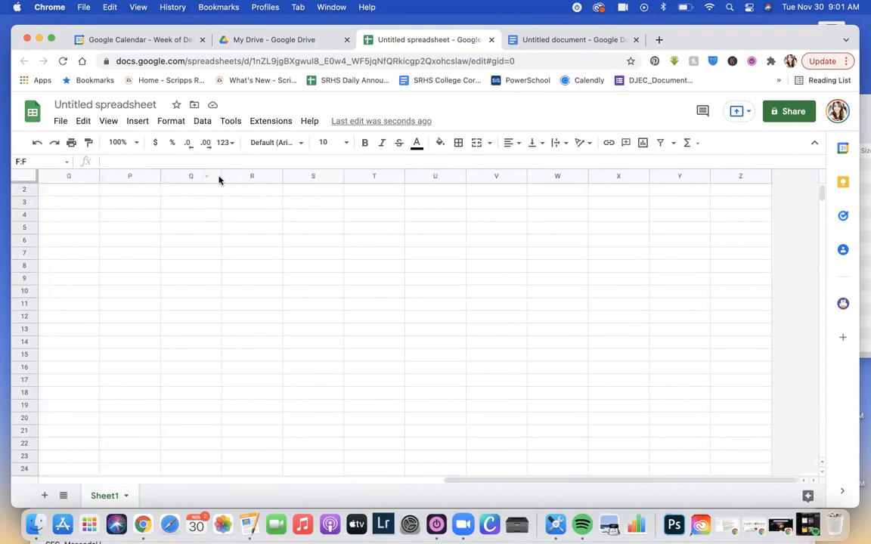
shift+click(720, 177)
scroll(698, 198, left, 5)
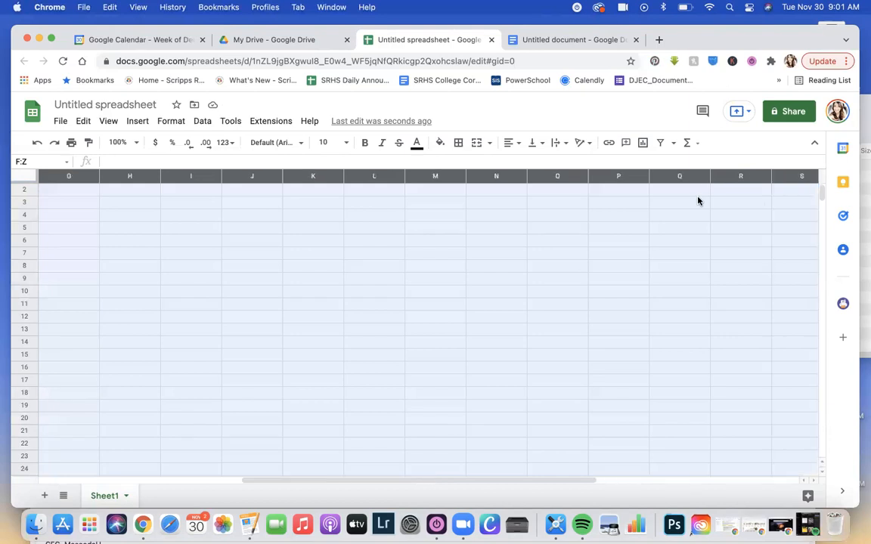
scroll(697, 200, left, 4)
click(83, 121)
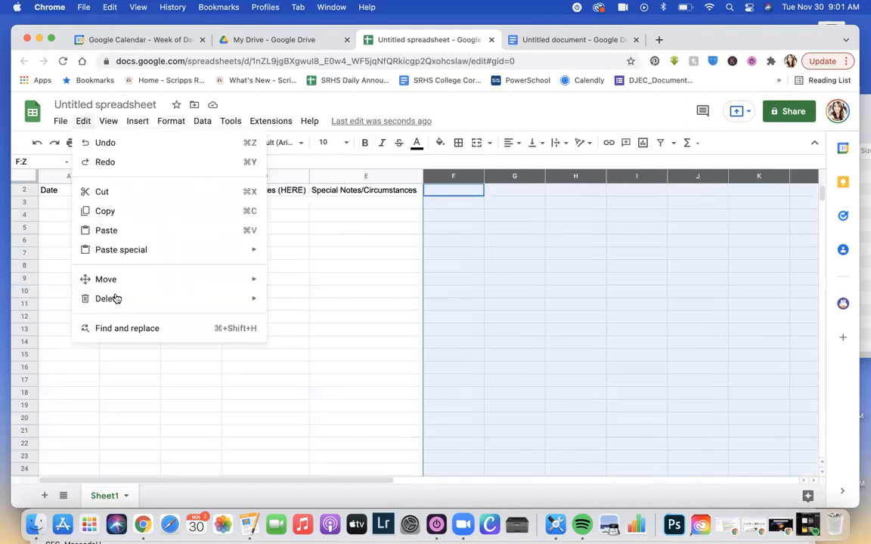
mouse_move(116, 298)
click(302, 321)
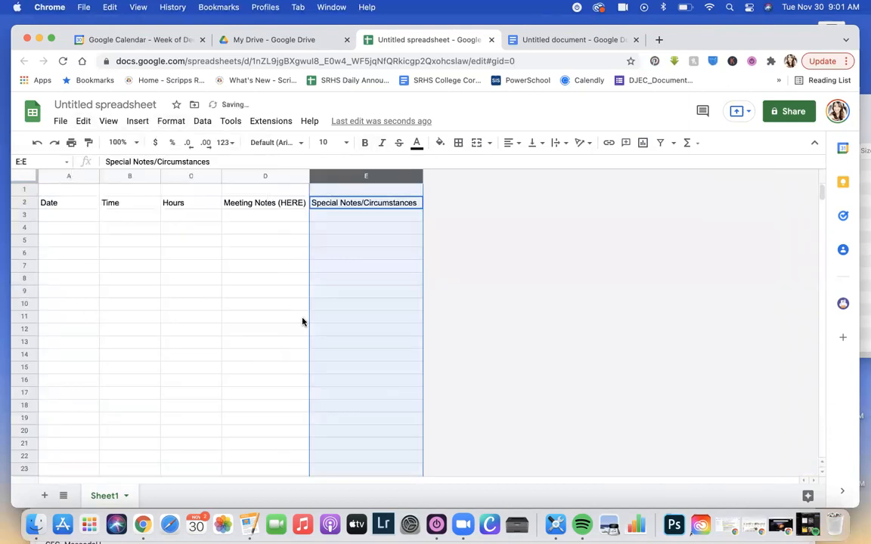
Step: Select rows 41 through 1000 and delete them with Edit > Delete
scroll(33, 402, down, 10)
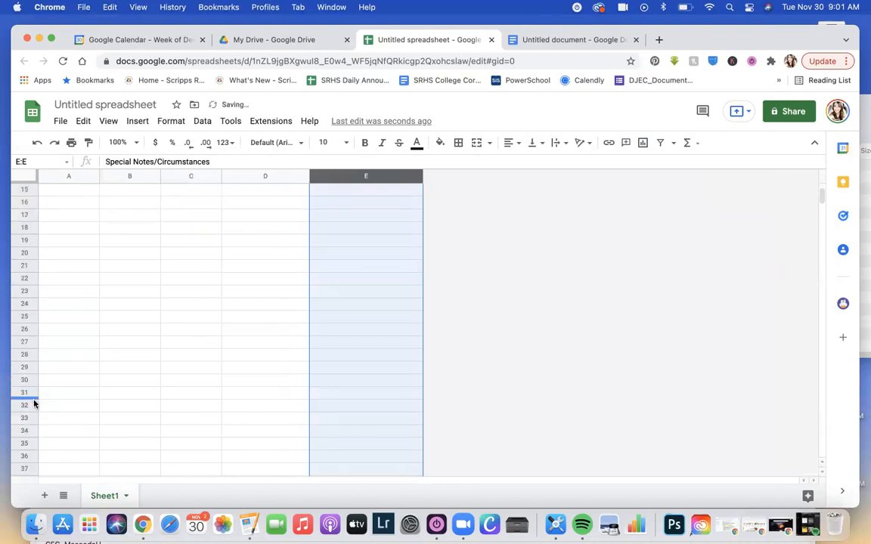
scroll(33, 405, up, 7)
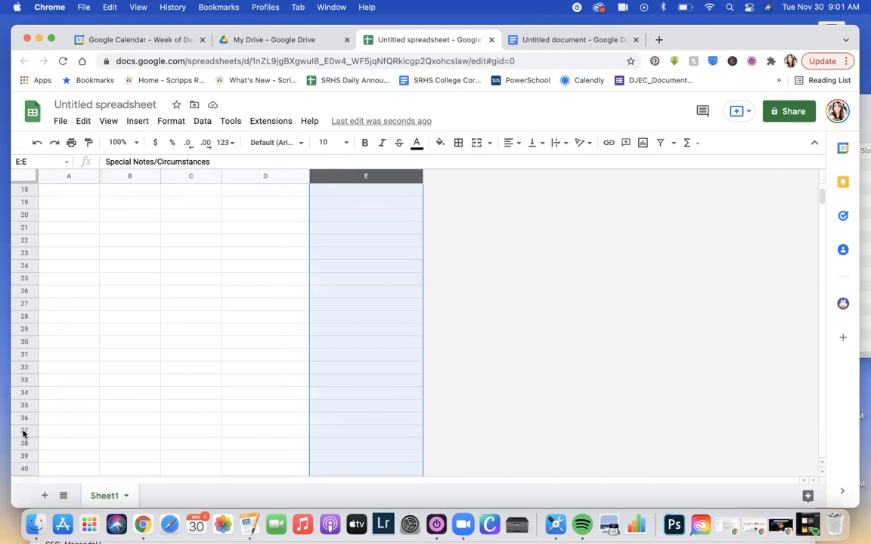
click(24, 468)
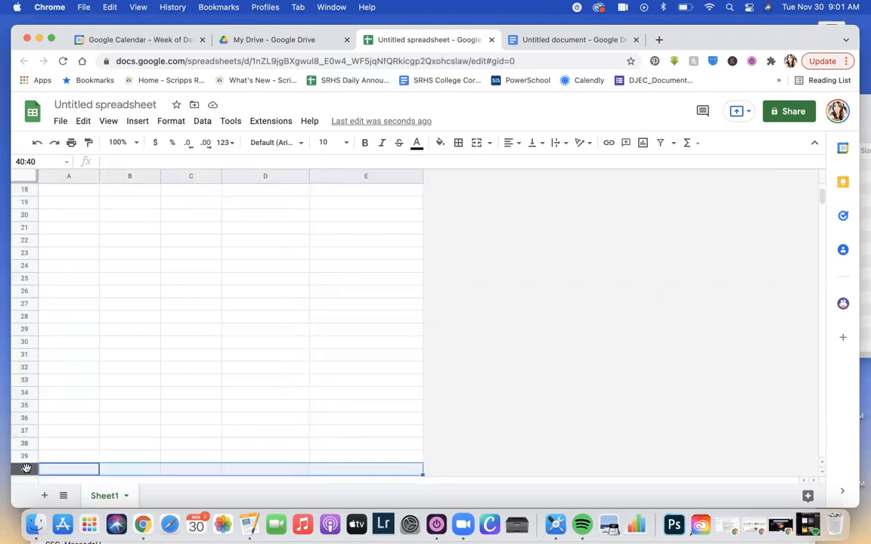
scroll(26, 472, down, 1)
click(24, 444)
scroll(27, 443, down, 20)
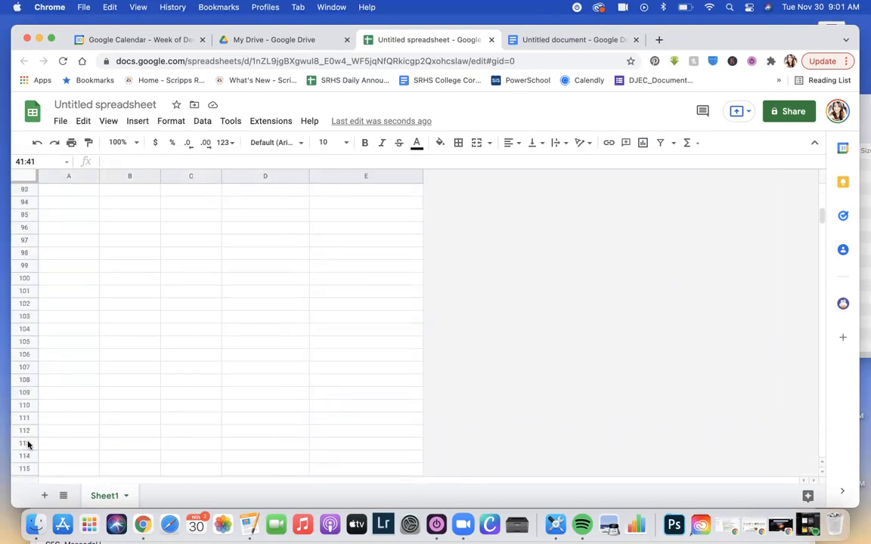
drag(822, 229, 821, 449)
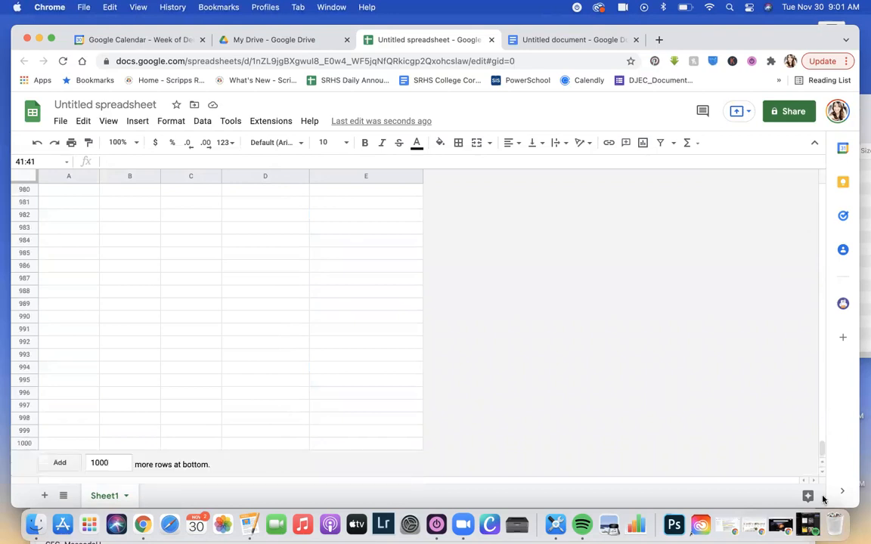
shift+click(27, 443)
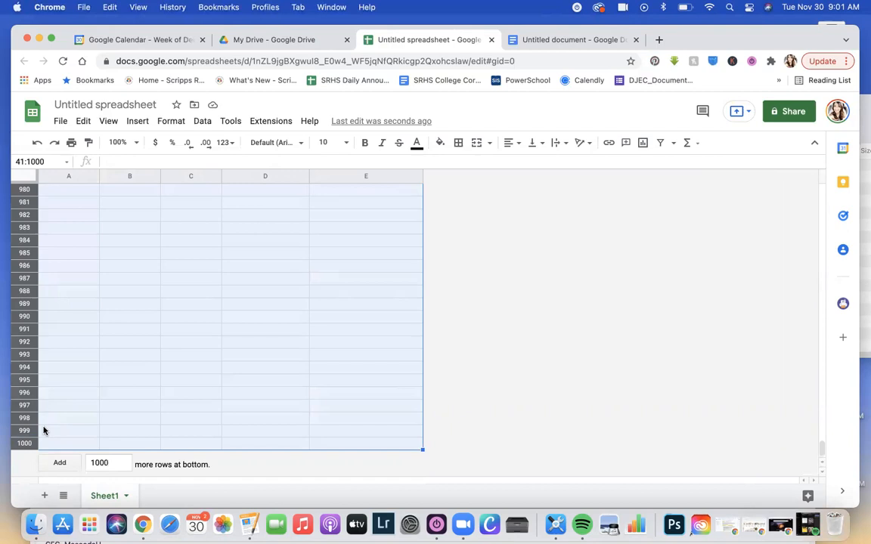
click(84, 121)
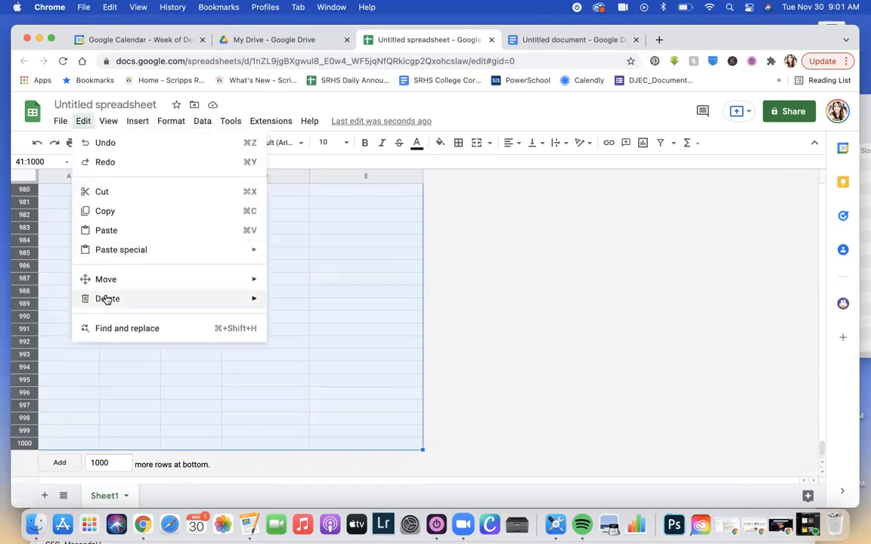
mouse_move(107, 298)
click(314, 318)
scroll(343, 342, up, 5)
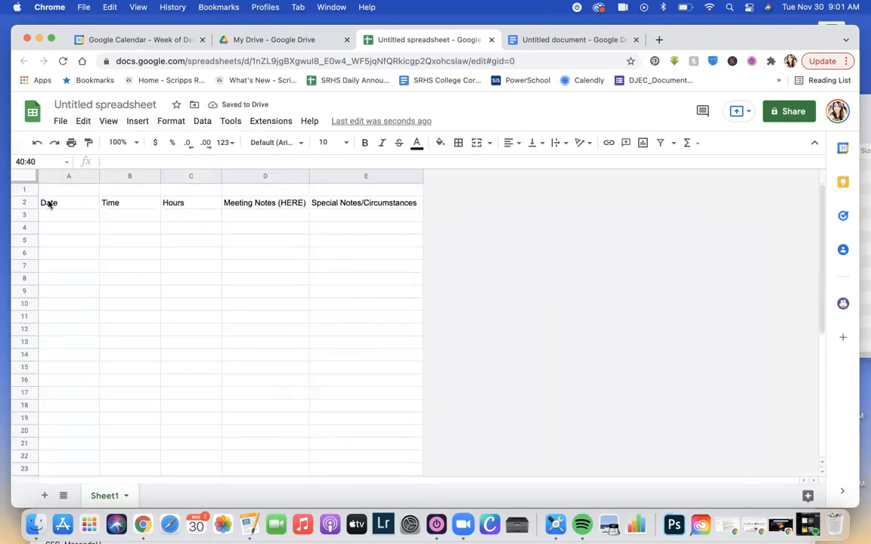
Step: Select header cells A2:E2 and set their font size to 12
click(48, 204)
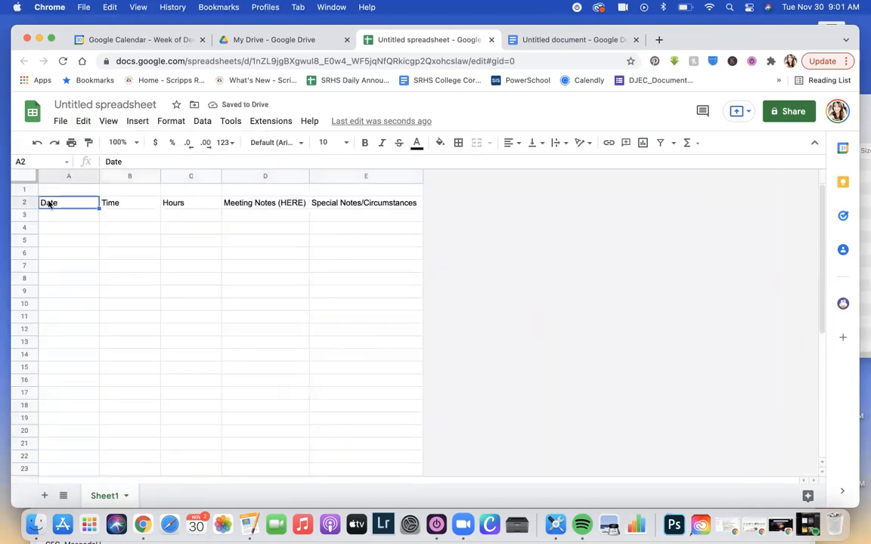
shift+click(340, 203)
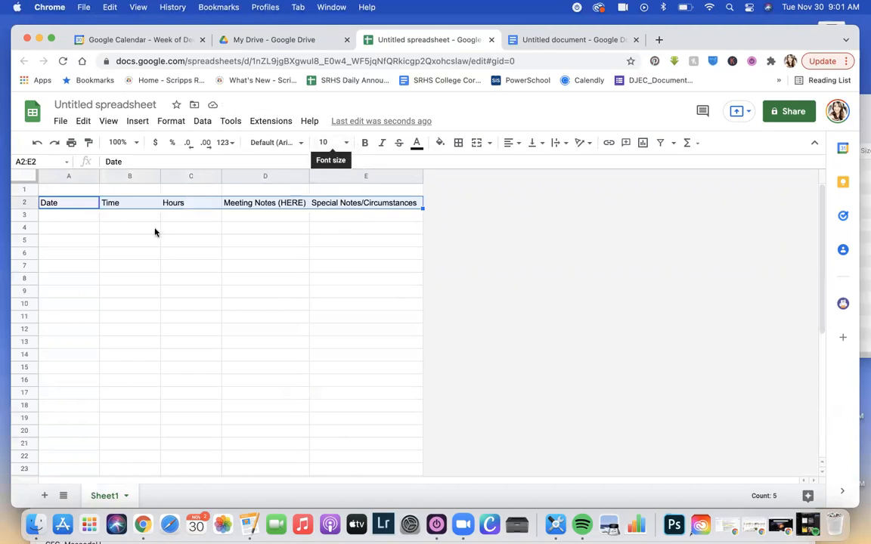
click(69, 221)
click(62, 204)
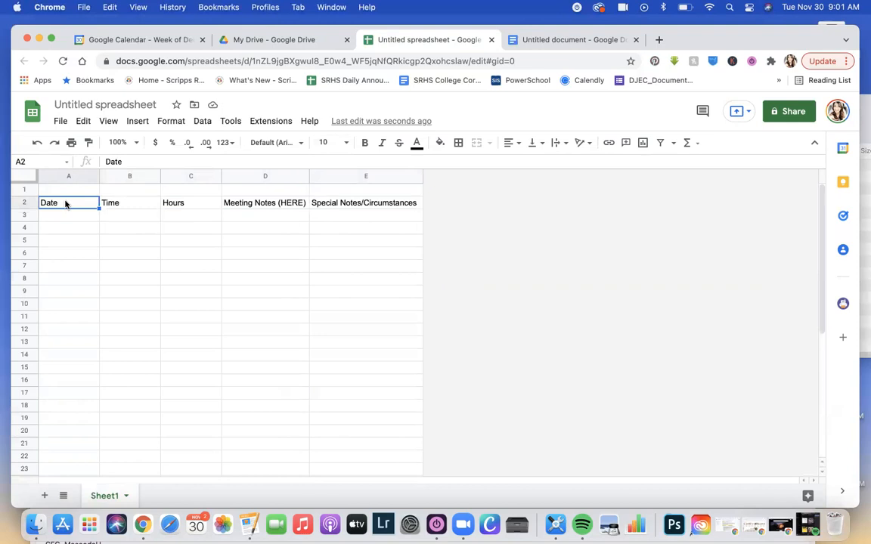
shift+click(358, 204)
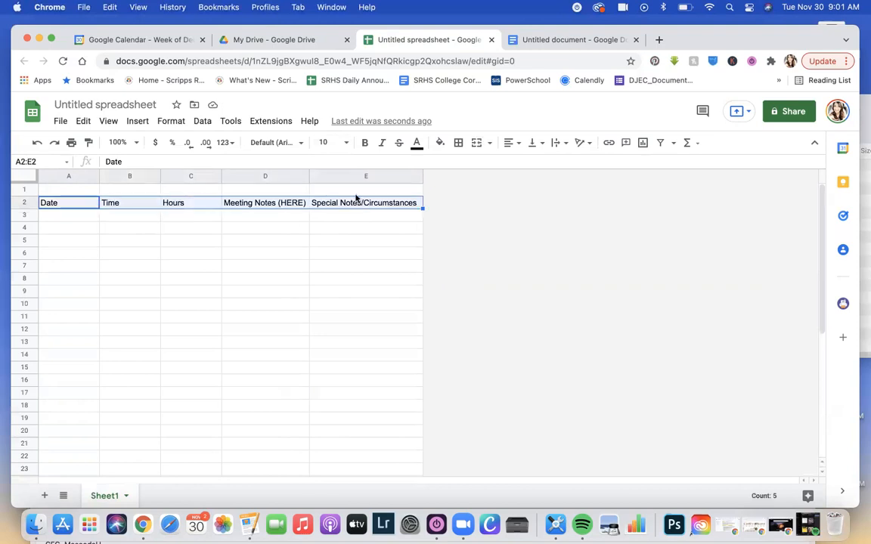
click(330, 142)
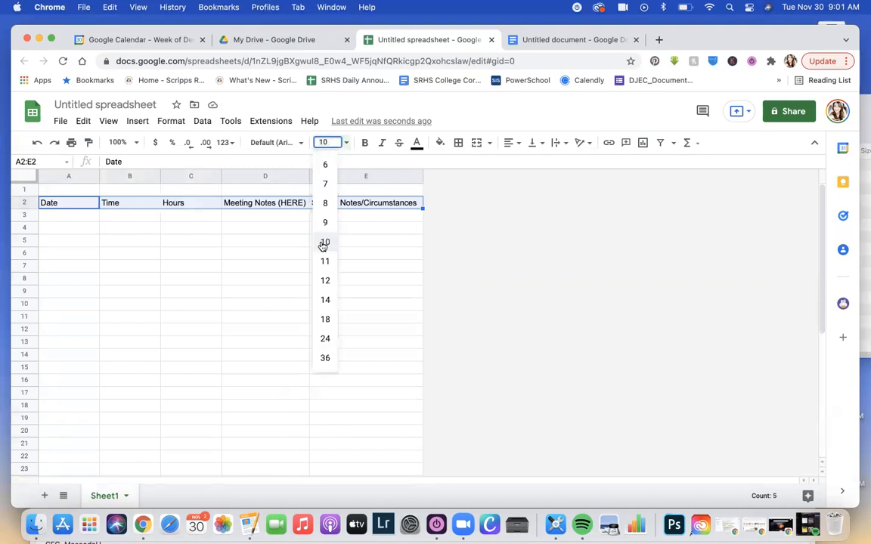
click(325, 281)
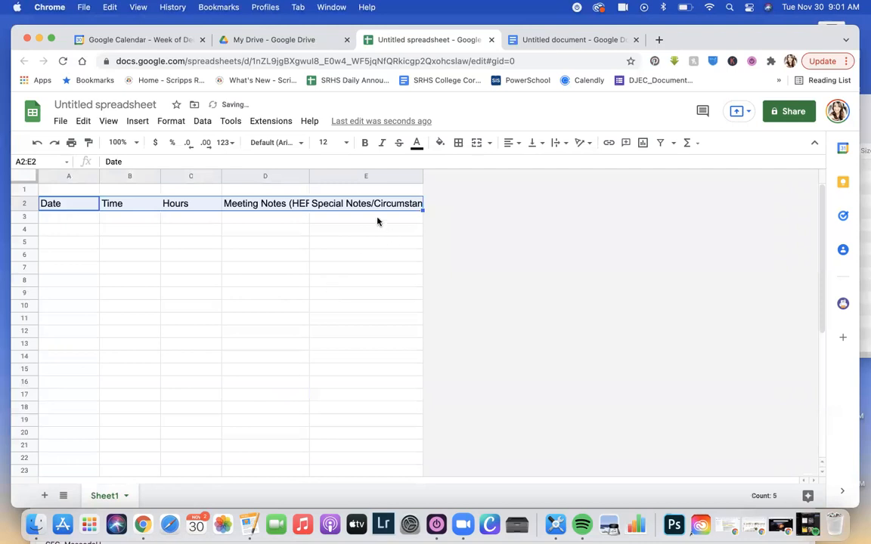
click(291, 206)
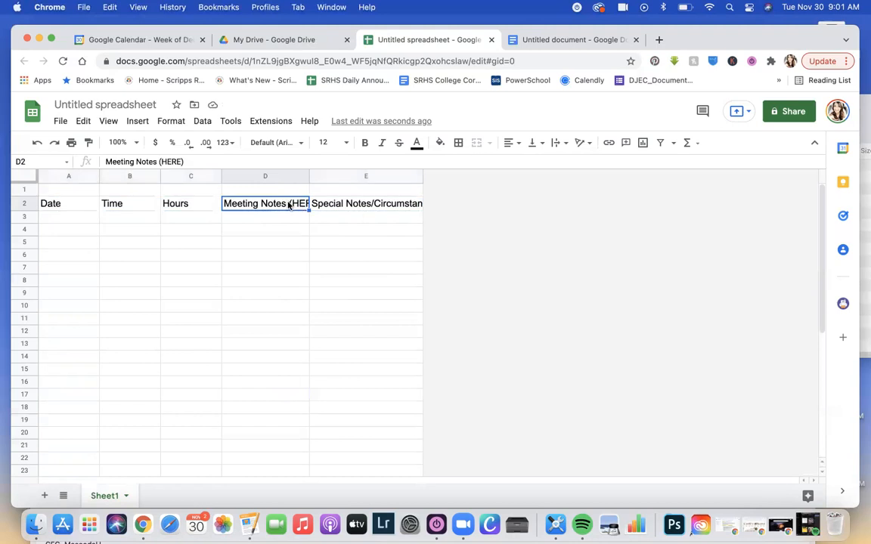
Step: Apply Wrap text wrapping to D2 'Meeting Notes (HERE)' and E2 'Special Notes/Circumstances'
double_click(288, 205)
triple_click(286, 202)
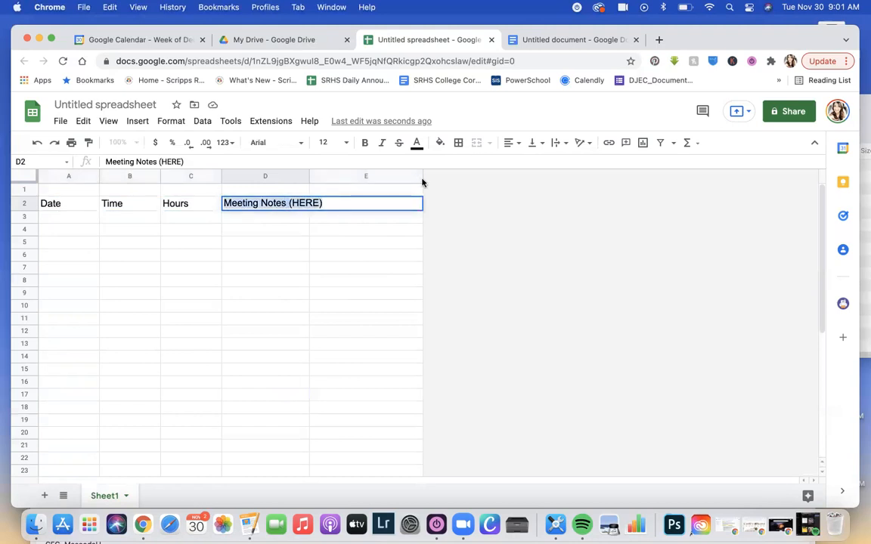
click(554, 144)
click(572, 165)
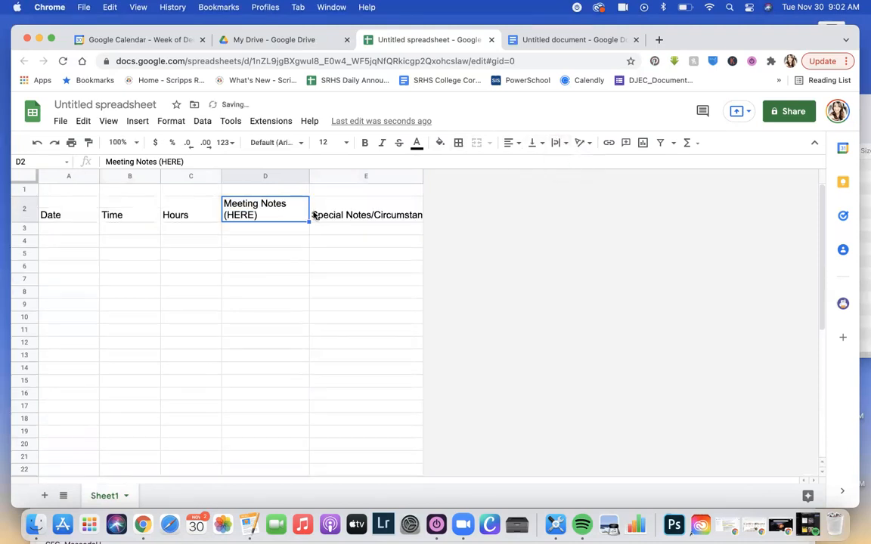
click(339, 213)
click(556, 144)
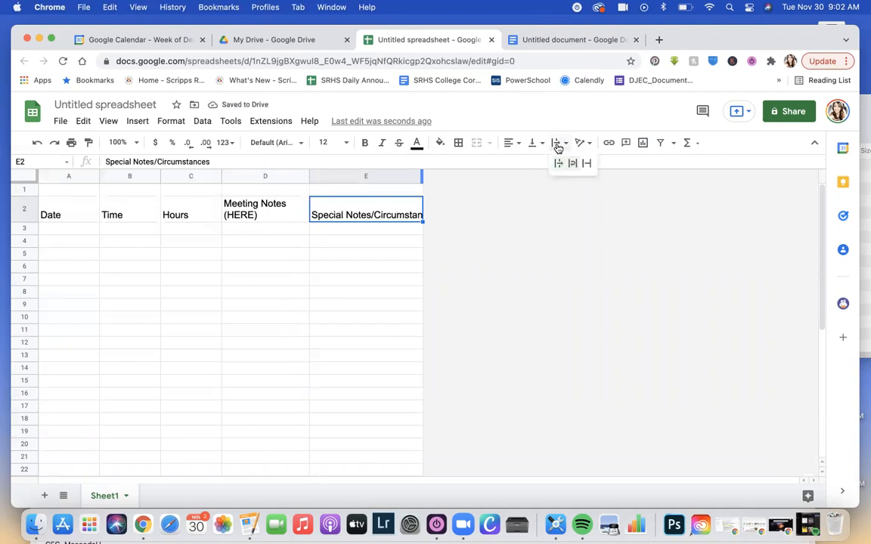
click(572, 164)
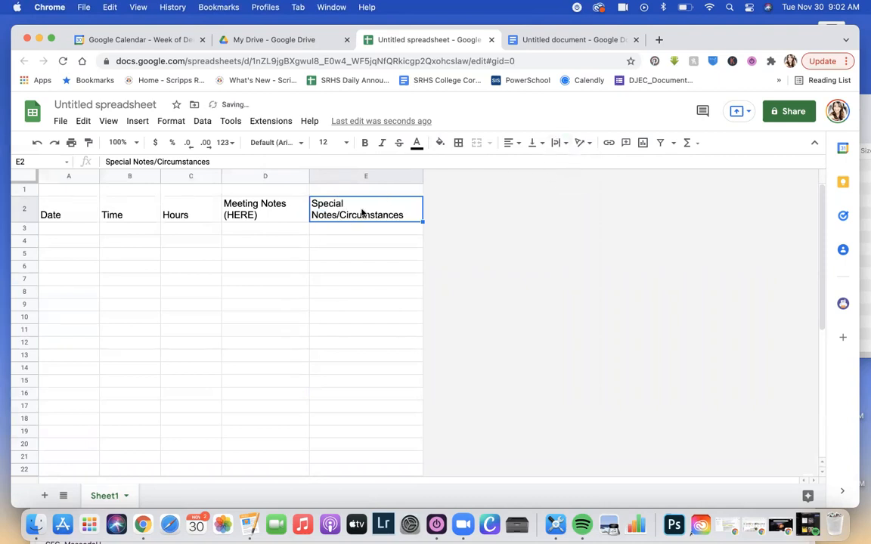
click(57, 215)
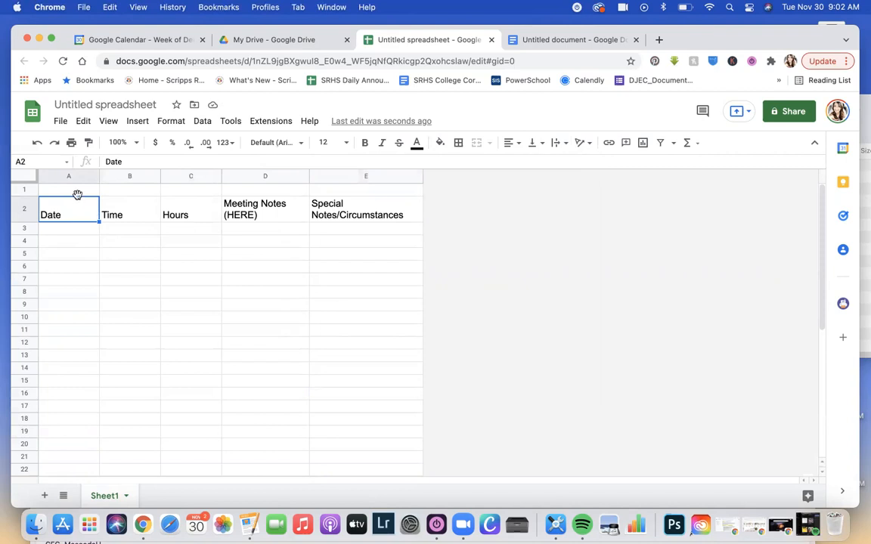
Step: Enter 'Name:' followed by the owner's full name in cell A1
click(77, 189)
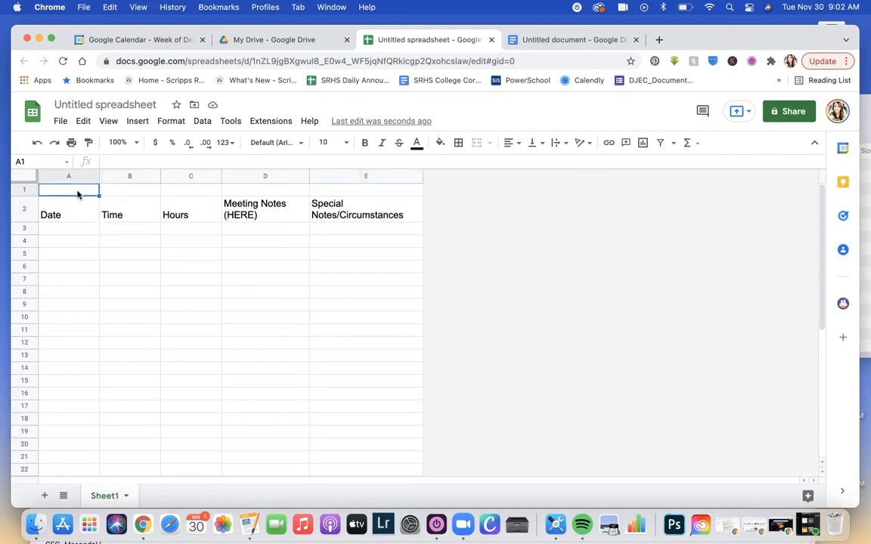
text(Name)
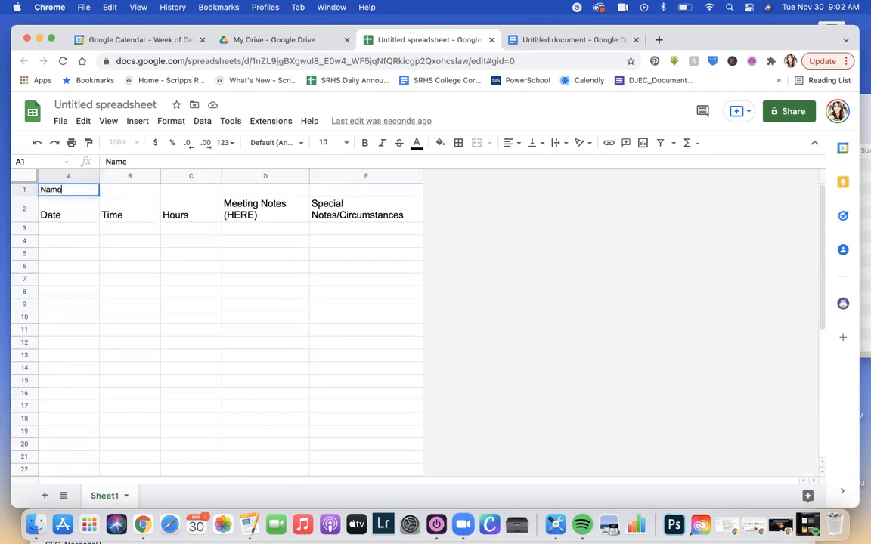
text(: Sylvia Borgo)
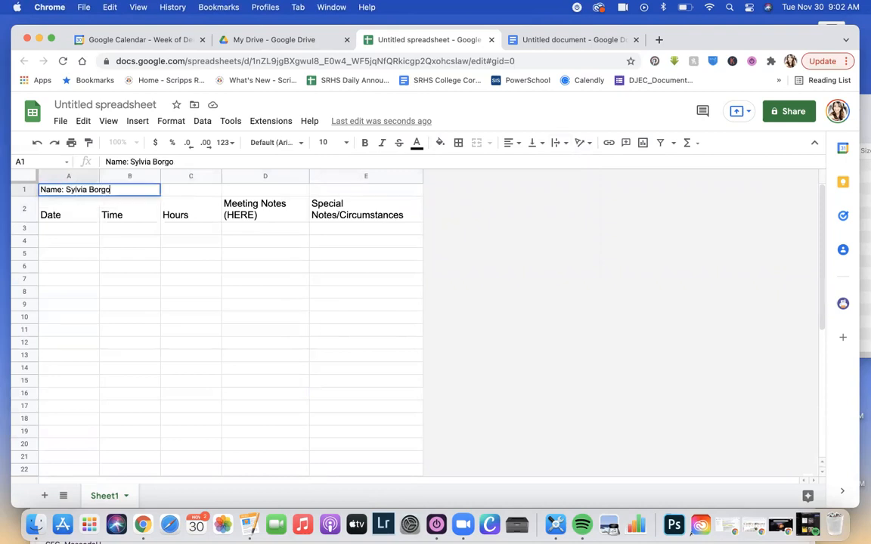
click(68, 212)
Step: Select the title range A1 through E1
click(74, 191)
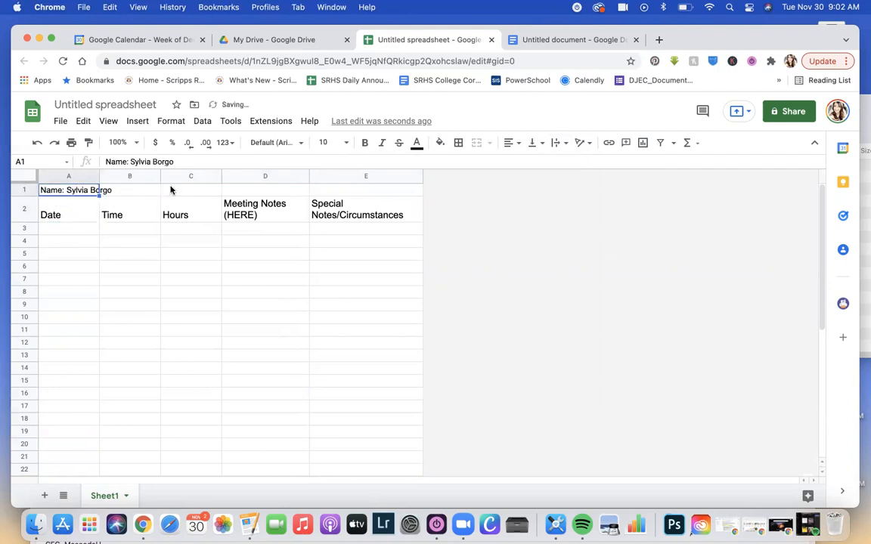
shift+click(322, 193)
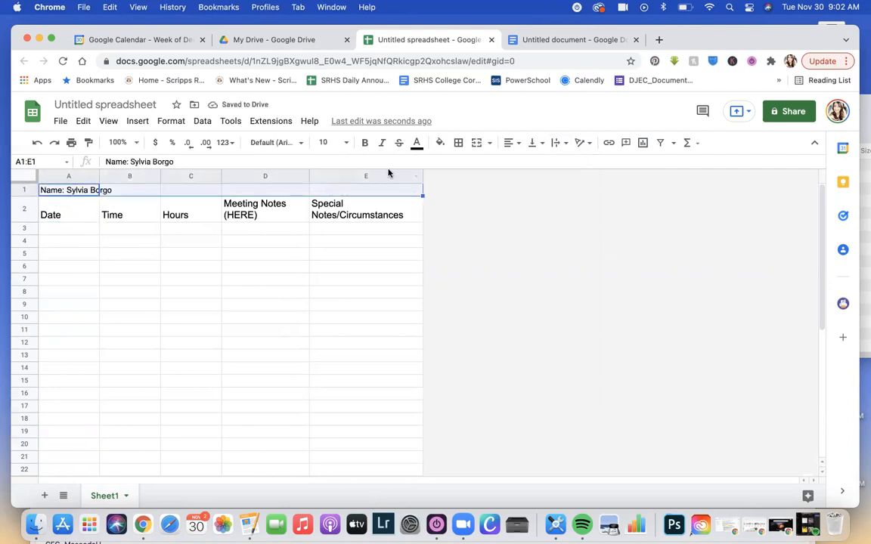
click(111, 227)
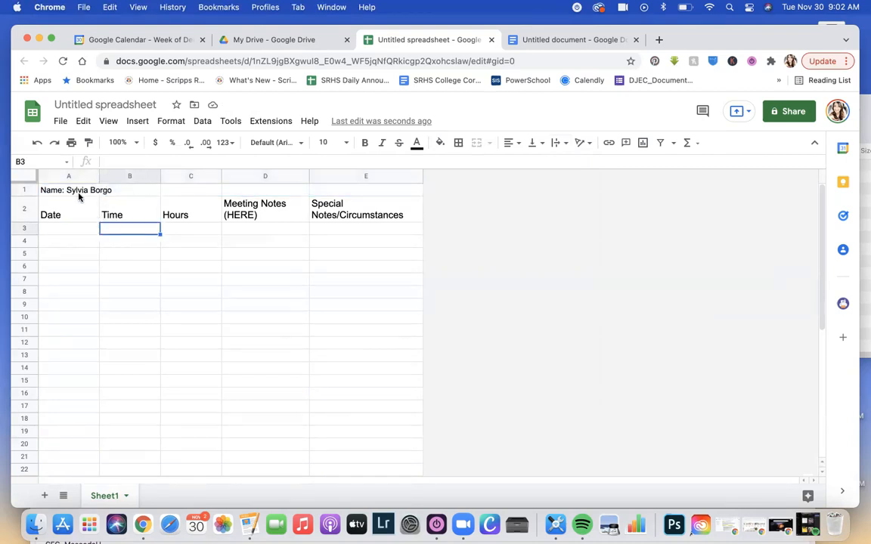
click(70, 189)
click(113, 190)
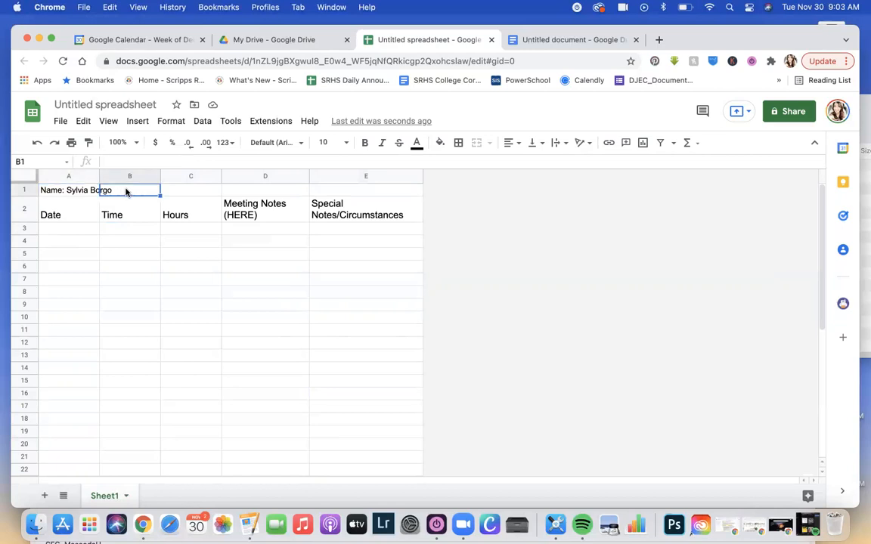
click(180, 190)
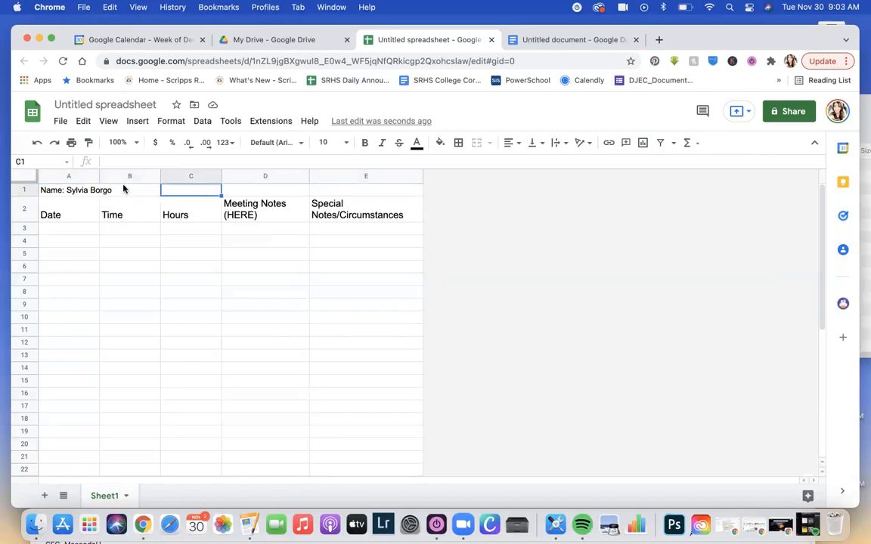
click(72, 191)
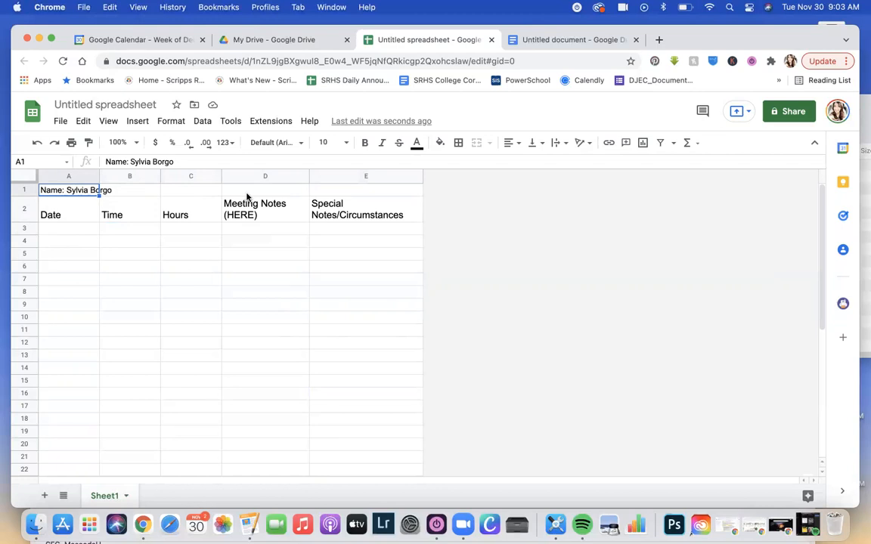
shift+click(369, 192)
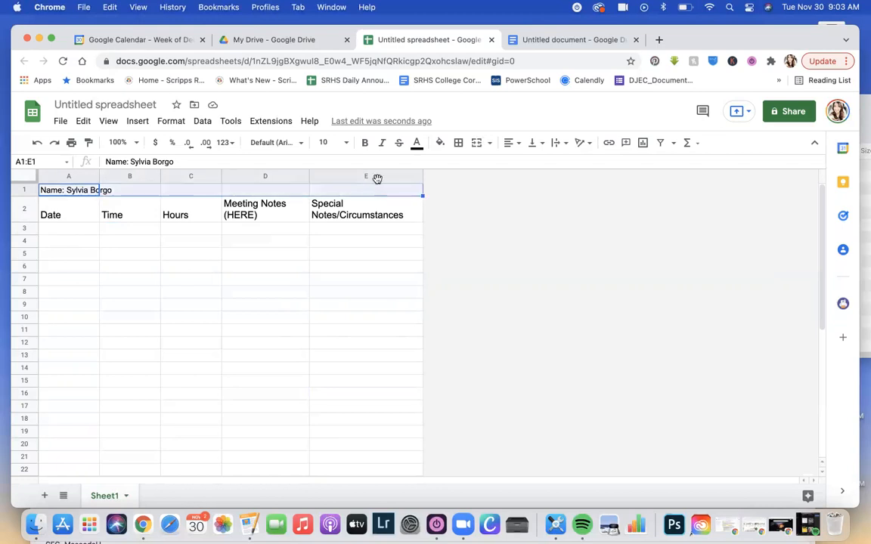
Step: Merge A1:E1 and style the name title in Oswald at size 18
click(476, 144)
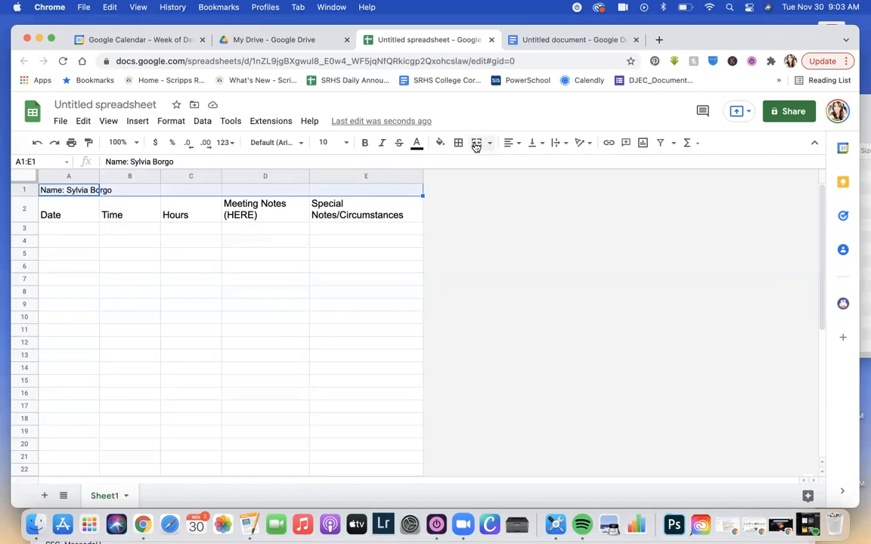
triple_click(185, 191)
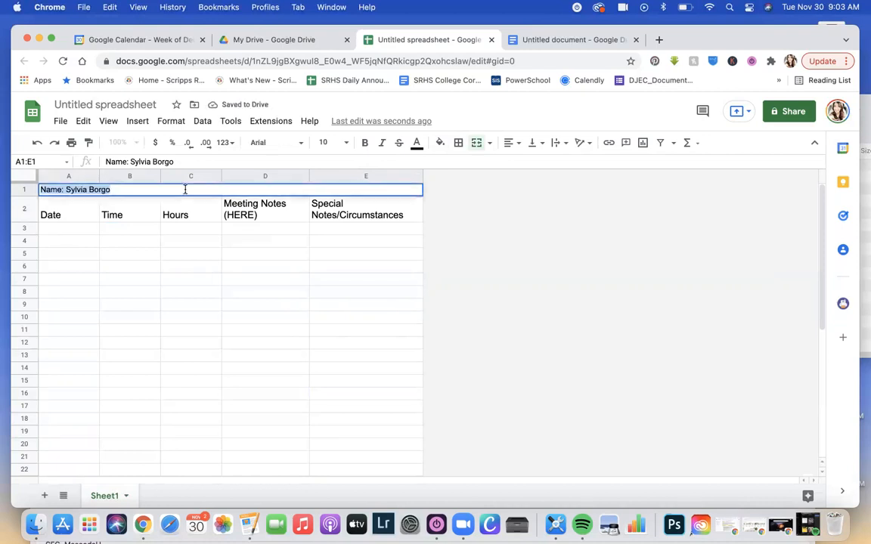
click(266, 144)
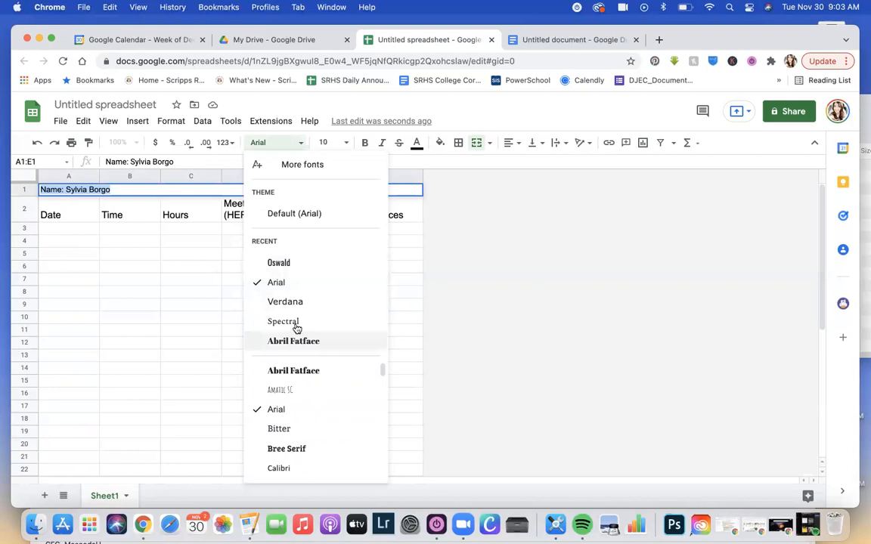
click(286, 263)
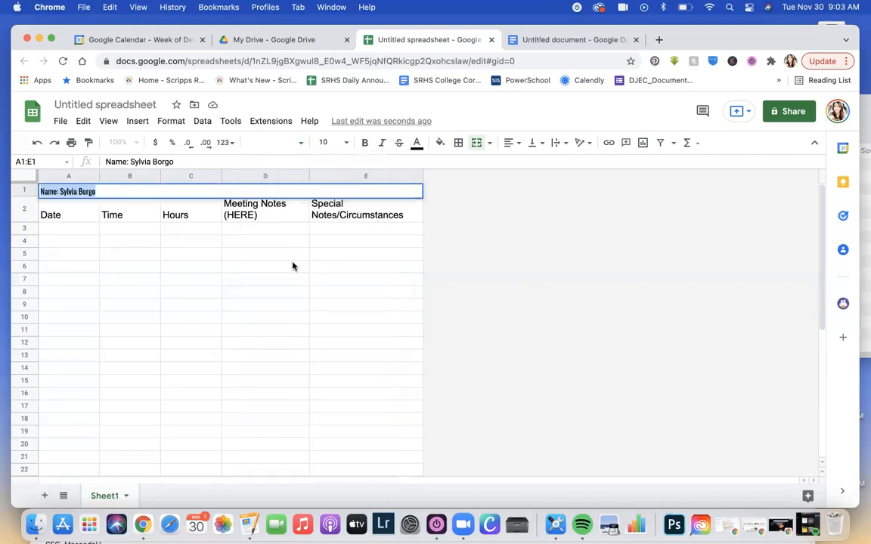
click(345, 144)
click(326, 316)
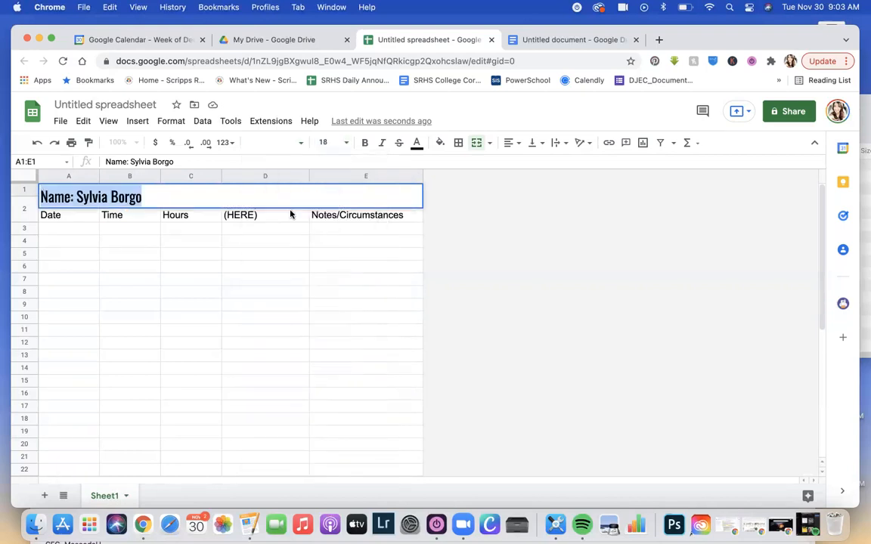
Step: Apply Wrap text wrapping, reselect header row A2:E2, then start editing the title
click(556, 143)
click(572, 163)
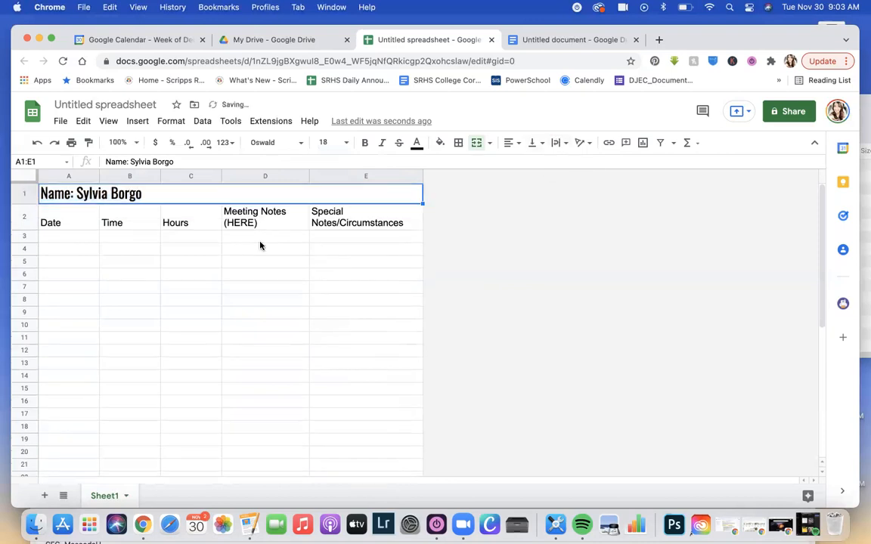
click(76, 222)
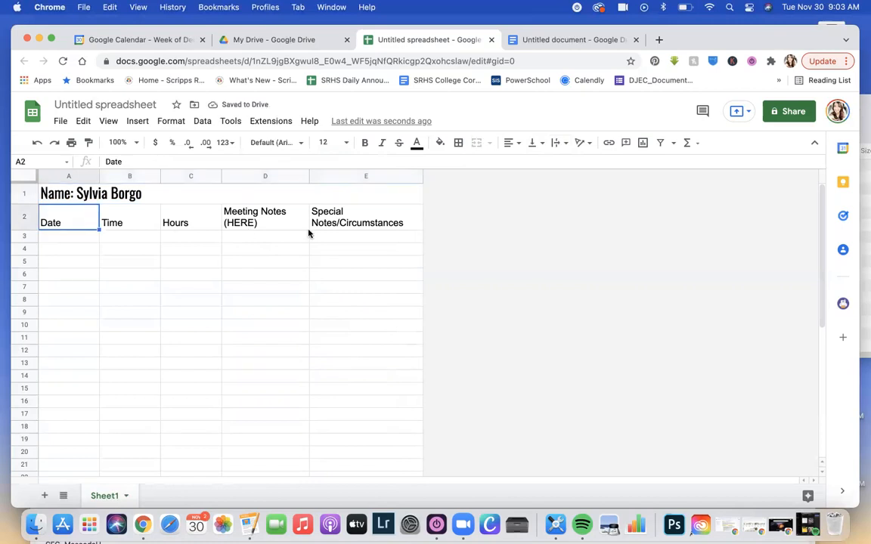
shift+click(340, 222)
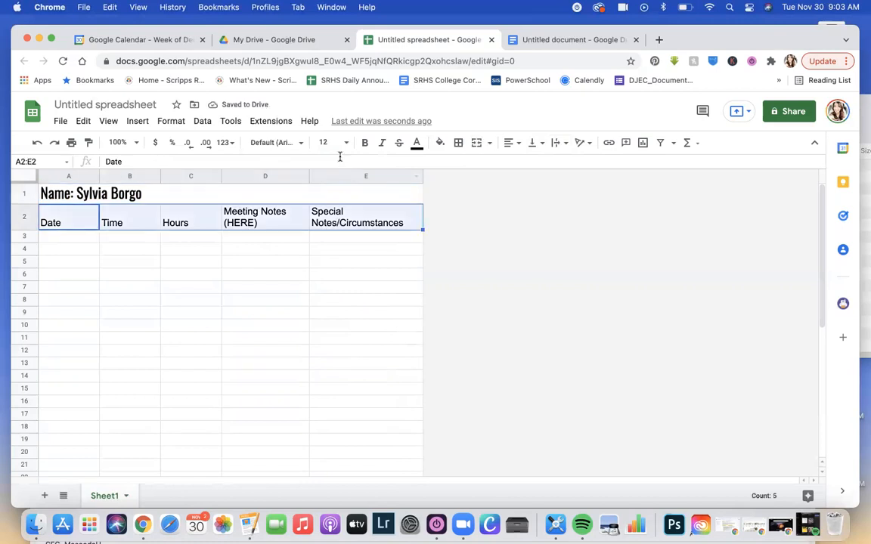
click(172, 199)
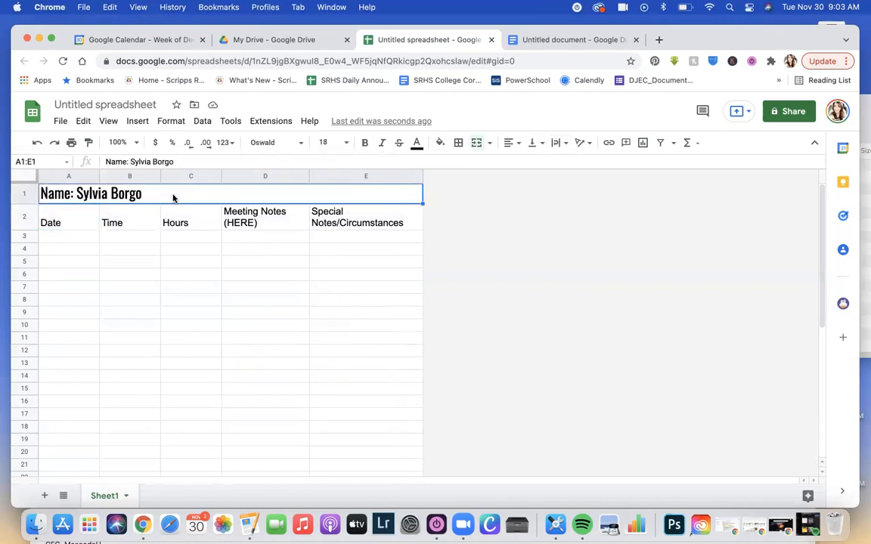
double_click(173, 194)
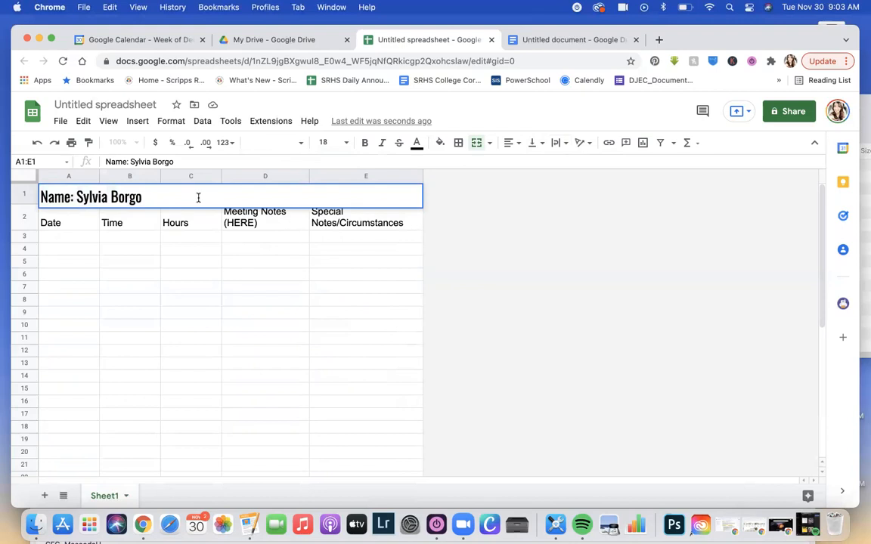
Step: Fill the merged name title cell with green
click(441, 145)
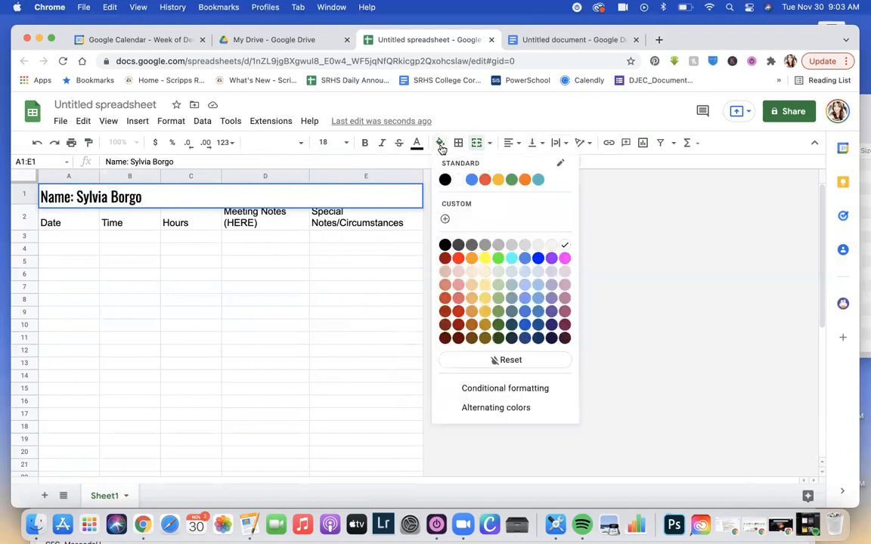
click(512, 180)
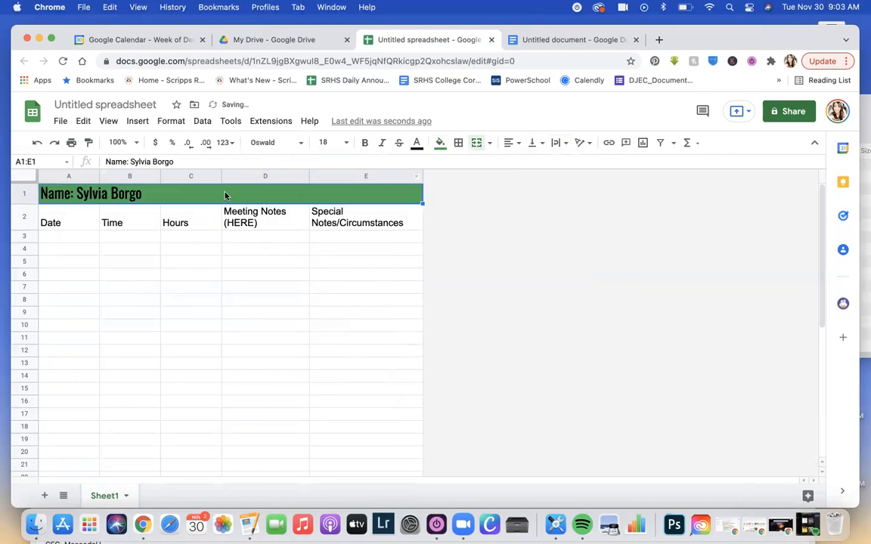
click(140, 237)
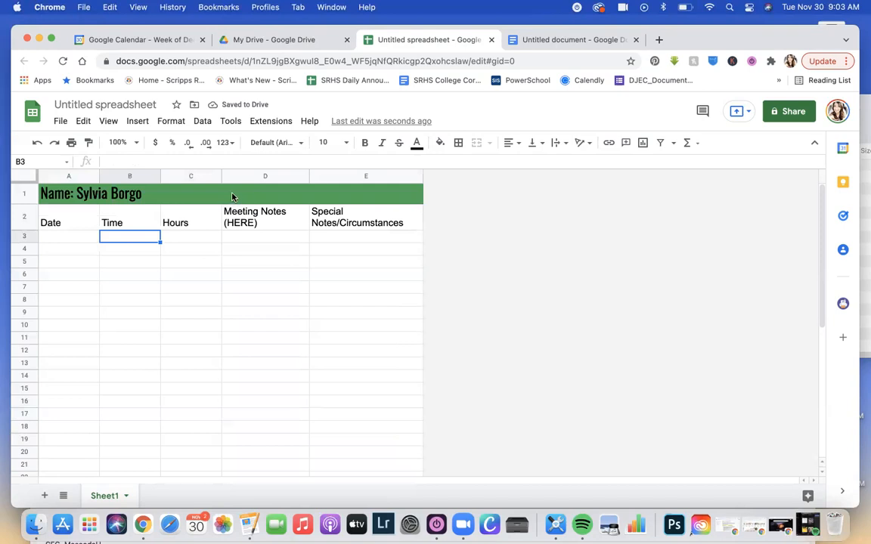
Step: Change the name title text colour to white
double_click(131, 193)
drag(140, 195, 31, 198)
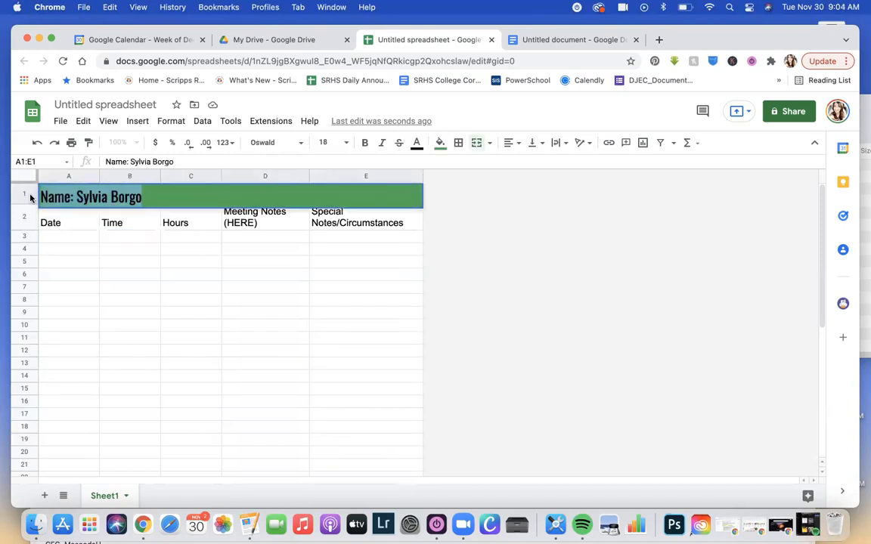
click(416, 143)
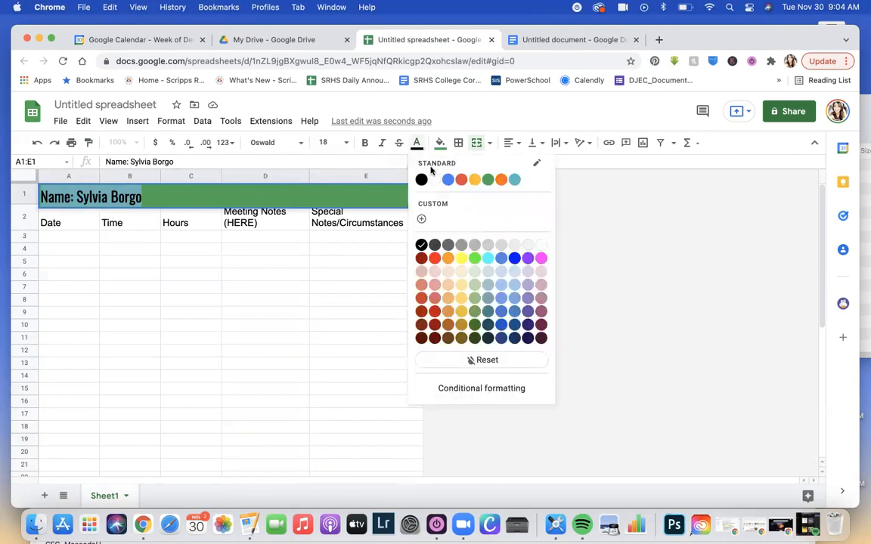
click(542, 244)
click(268, 292)
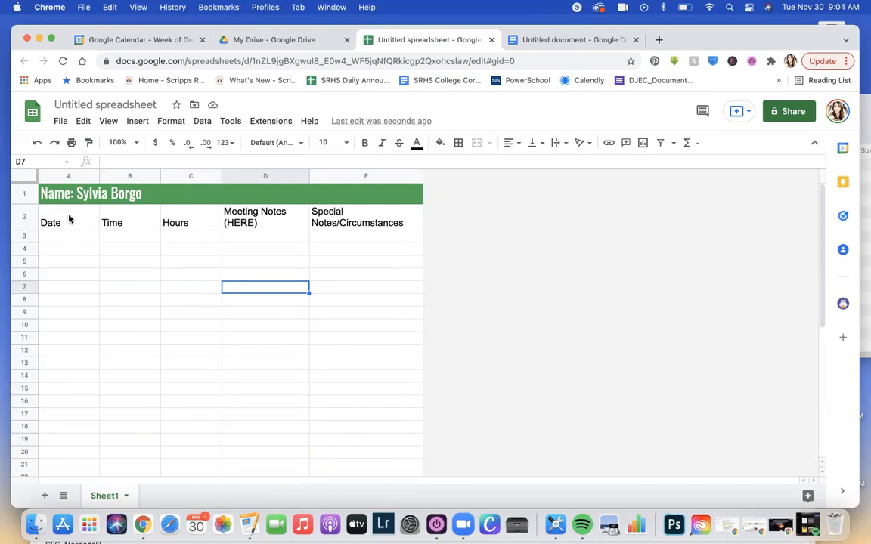
Step: Vertically centre the header text in A2:E2
click(69, 220)
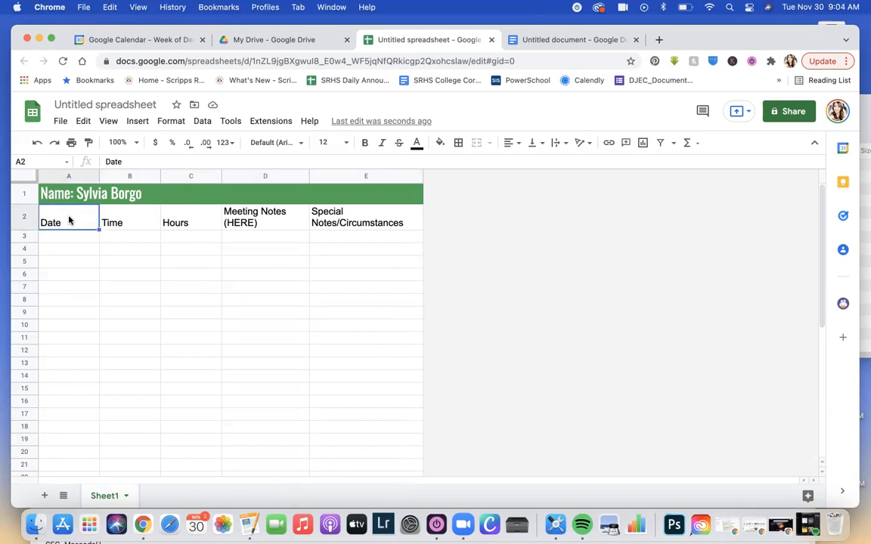
shift+click(340, 214)
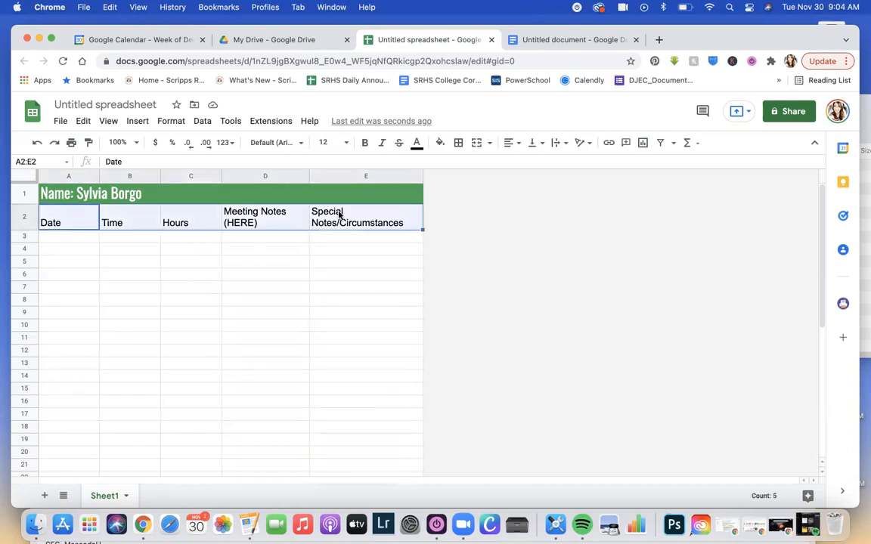
click(535, 143)
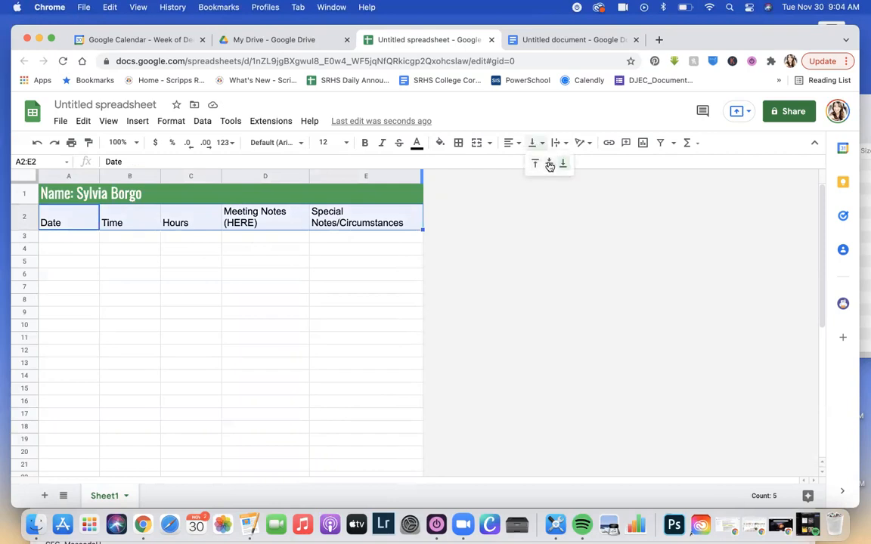
click(548, 163)
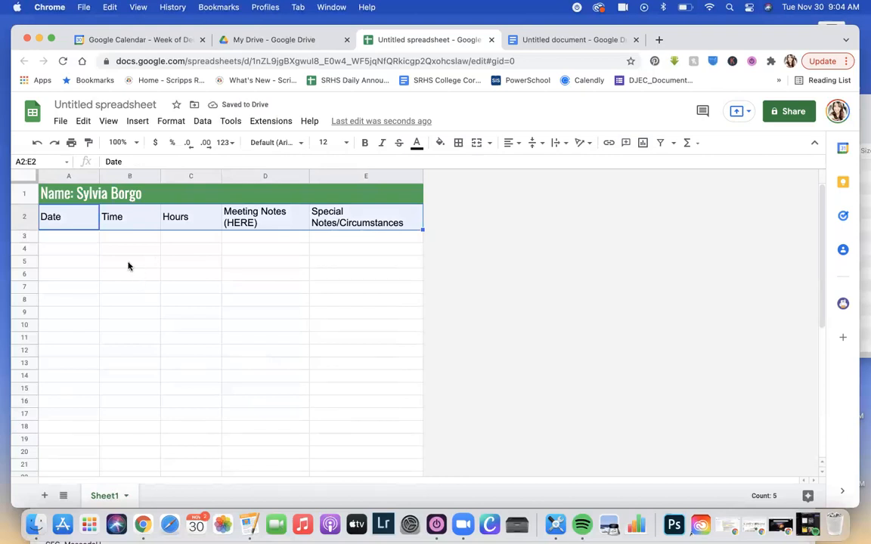
click(80, 239)
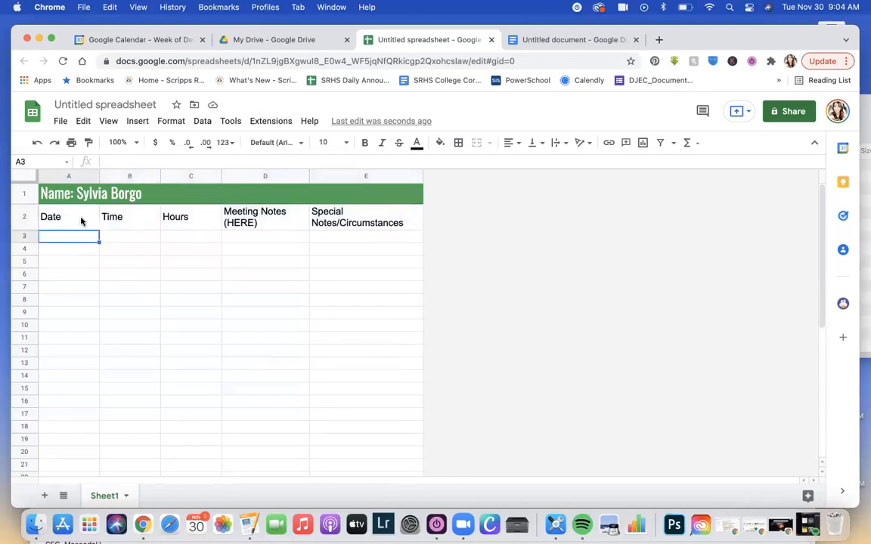
Step: Add a thick dark blue bottom border under headers A2:E2
click(82, 222)
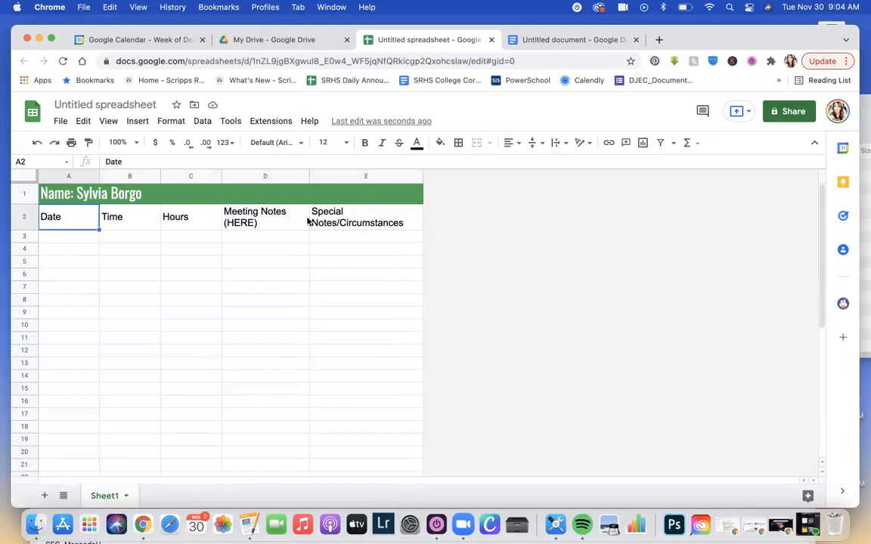
shift+click(355, 223)
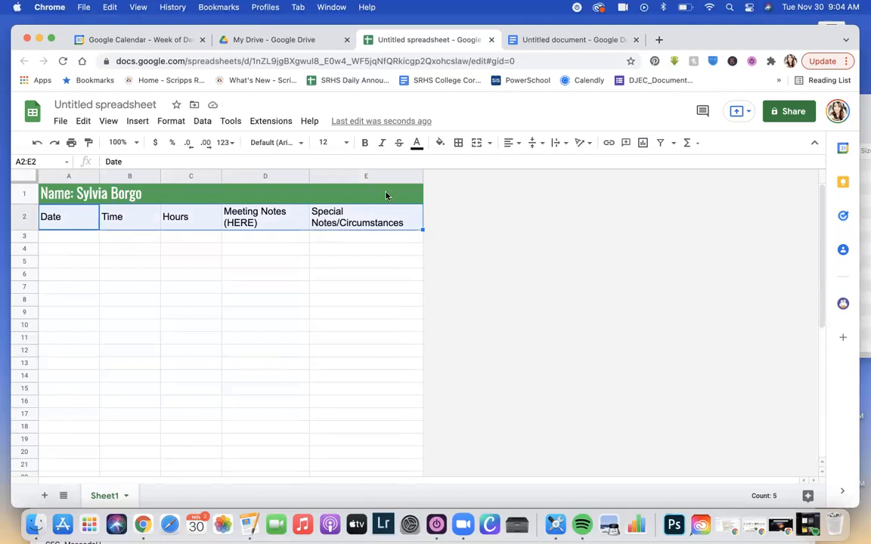
click(458, 143)
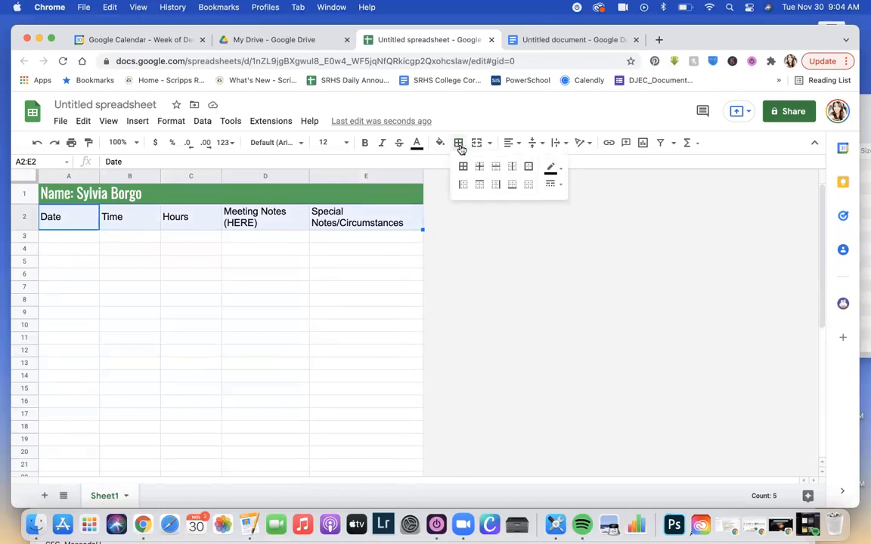
click(513, 189)
click(551, 184)
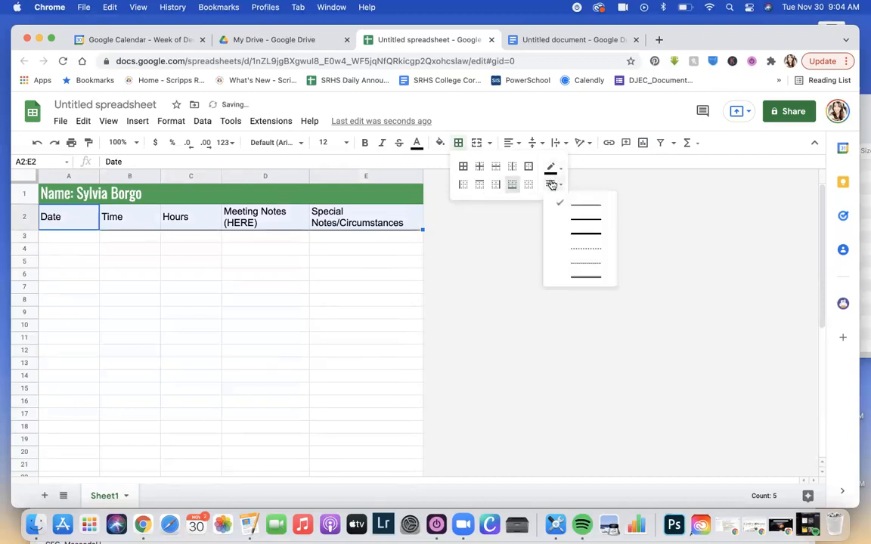
click(573, 236)
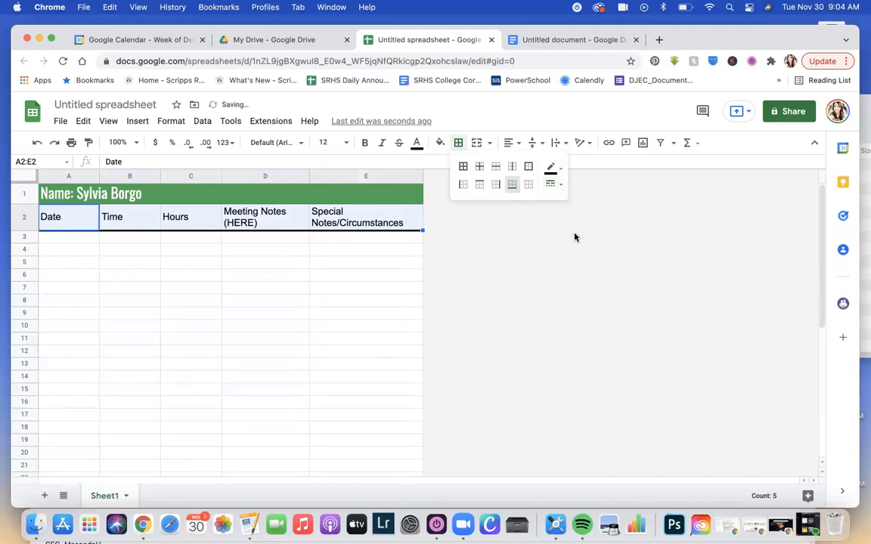
click(553, 171)
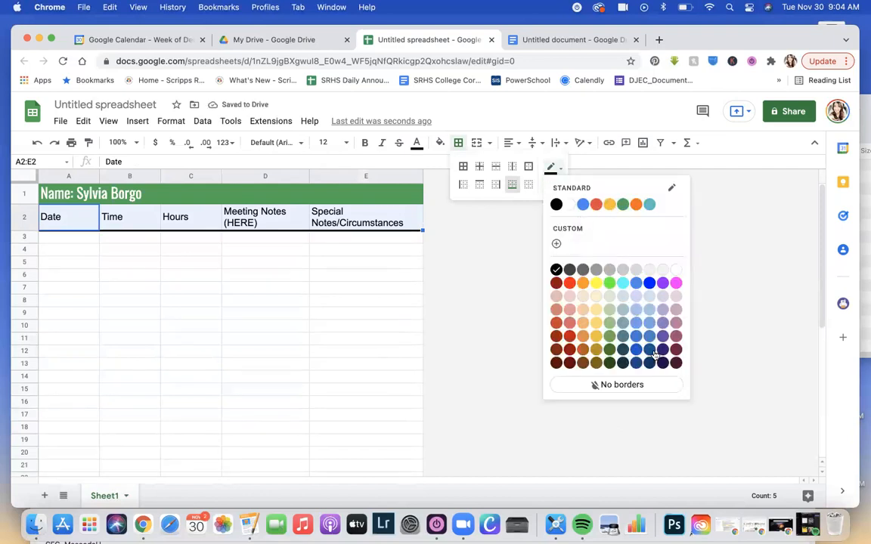
click(587, 315)
click(393, 350)
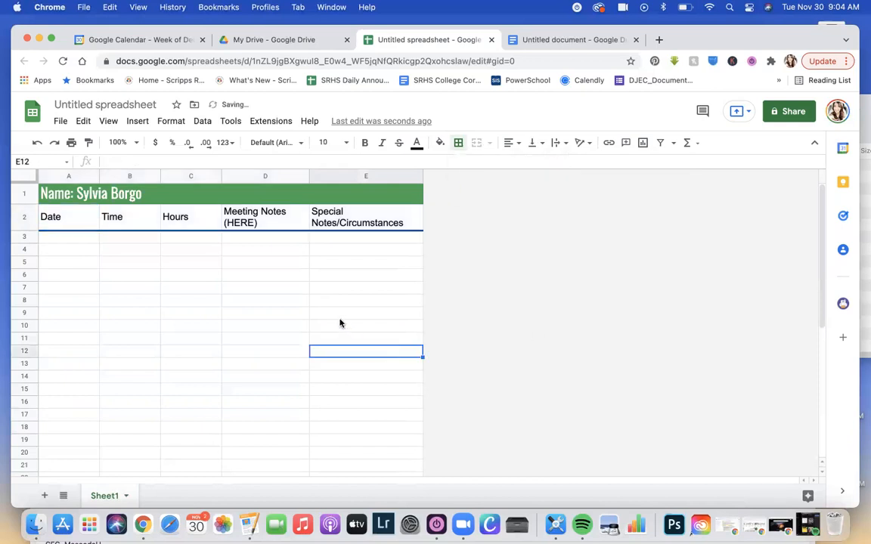
Step: Add an outline border around the header row A2:E2
click(76, 211)
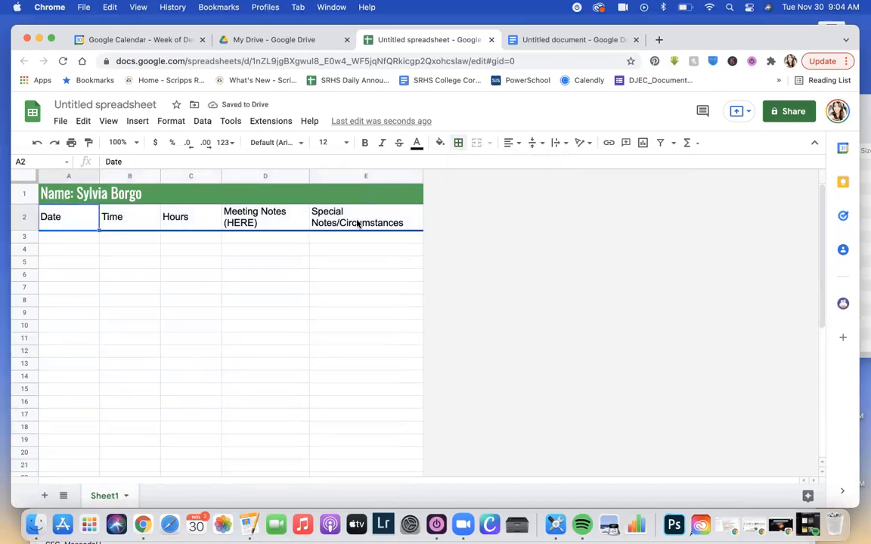
shift+click(323, 201)
click(458, 142)
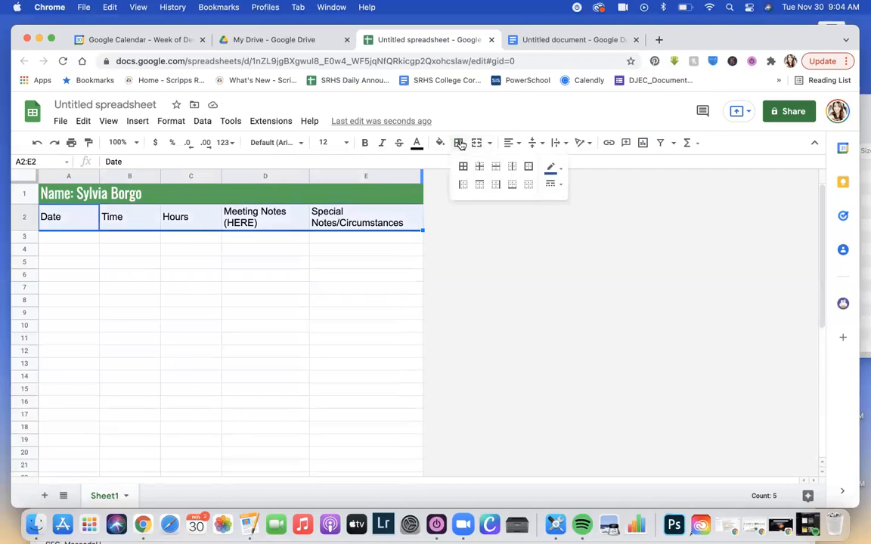
click(530, 166)
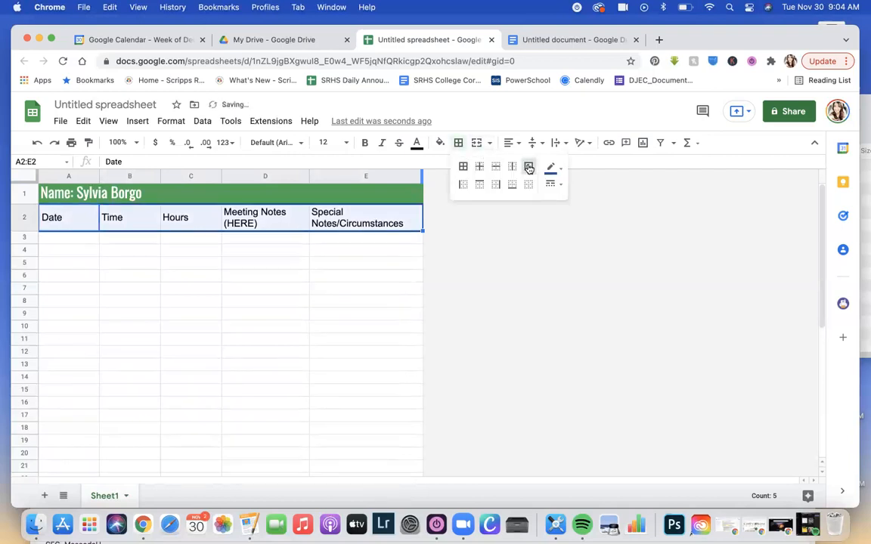
click(352, 277)
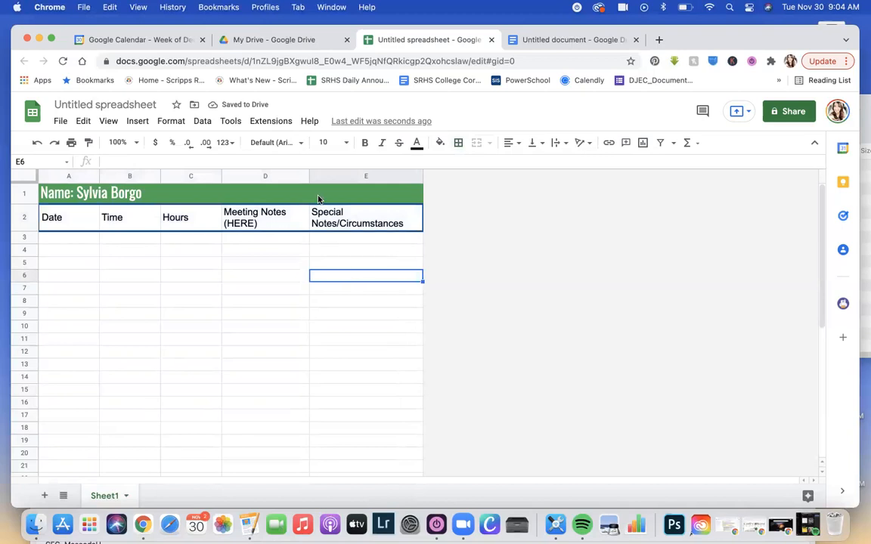
Step: Add a thick right border along the Hours column range C3:C40
click(212, 239)
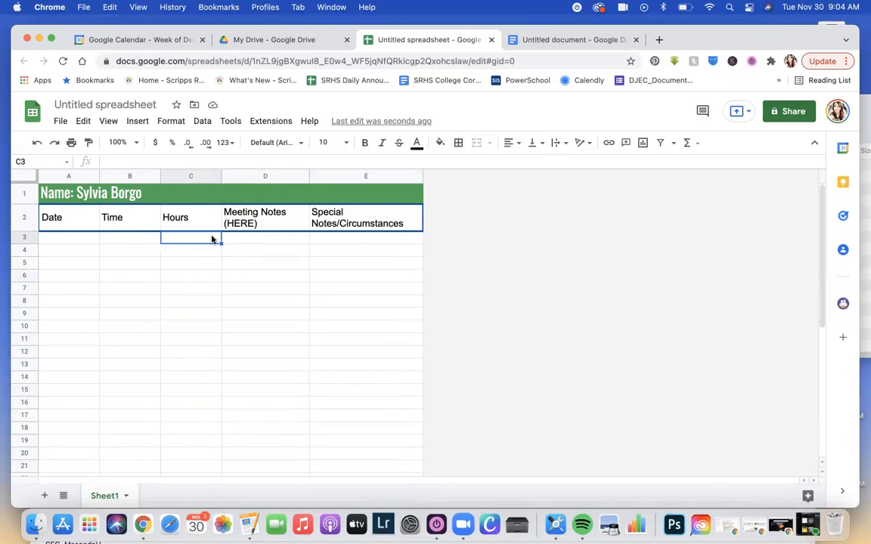
scroll(211, 239, down, 8)
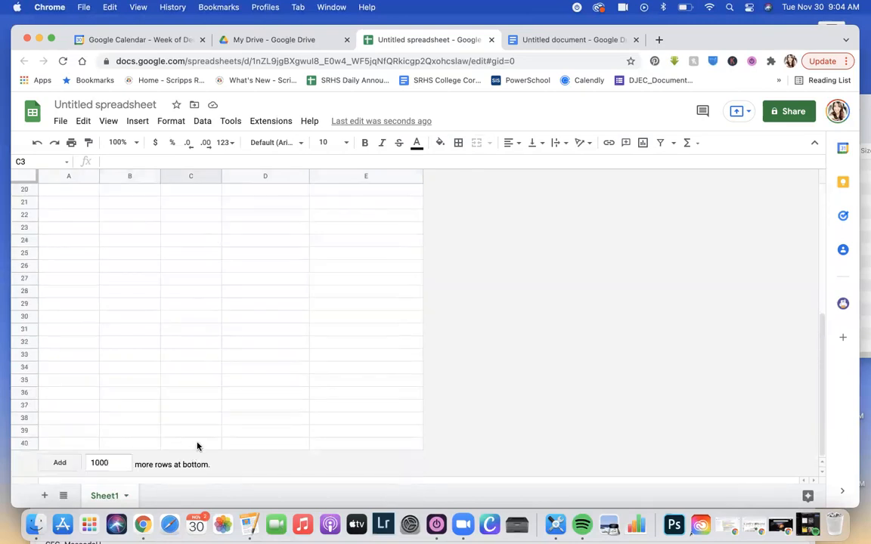
scroll(196, 436, up, 8)
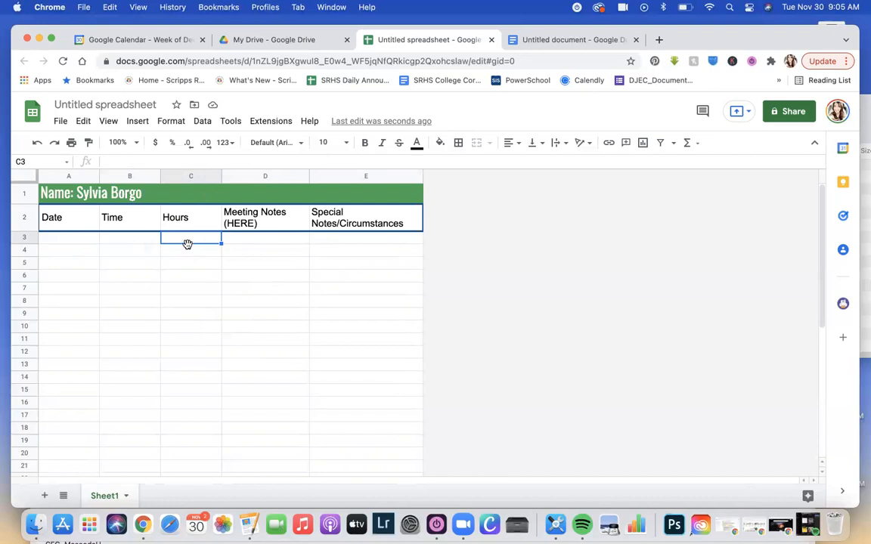
scroll(187, 244, down, 6)
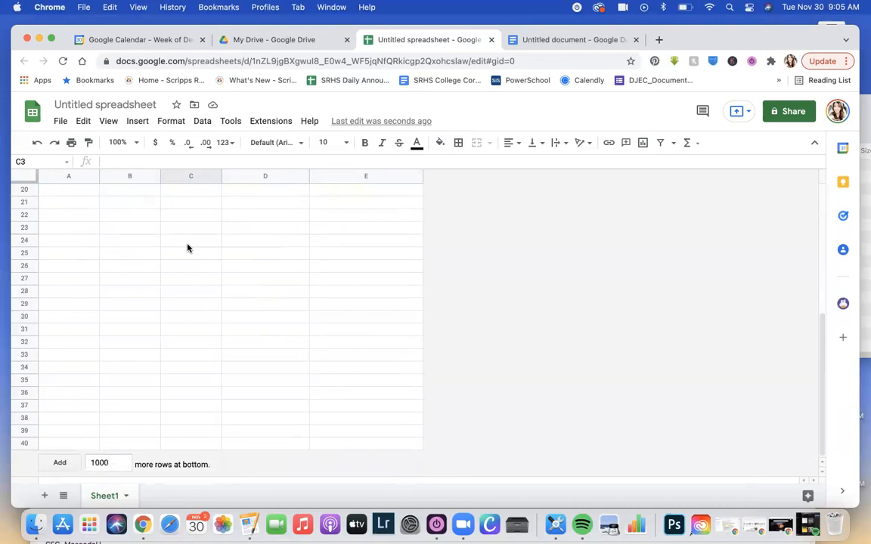
shift+click(204, 445)
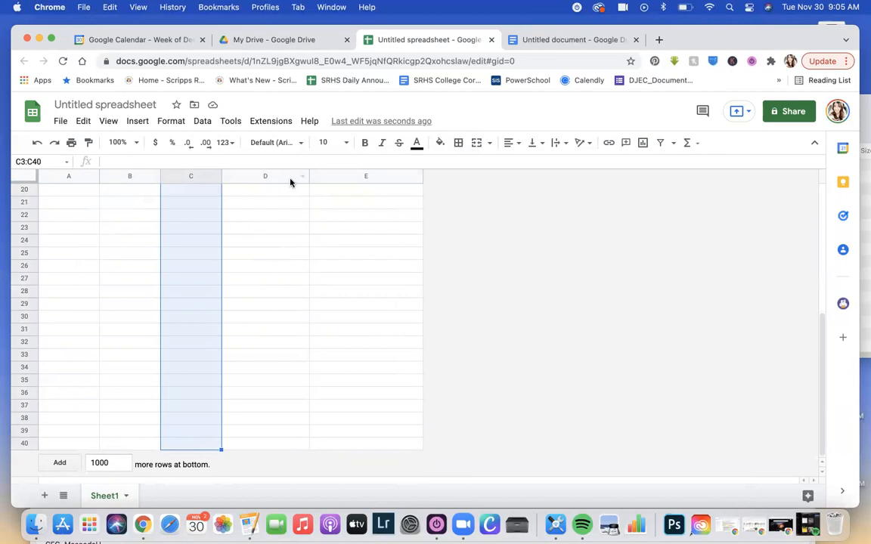
click(458, 143)
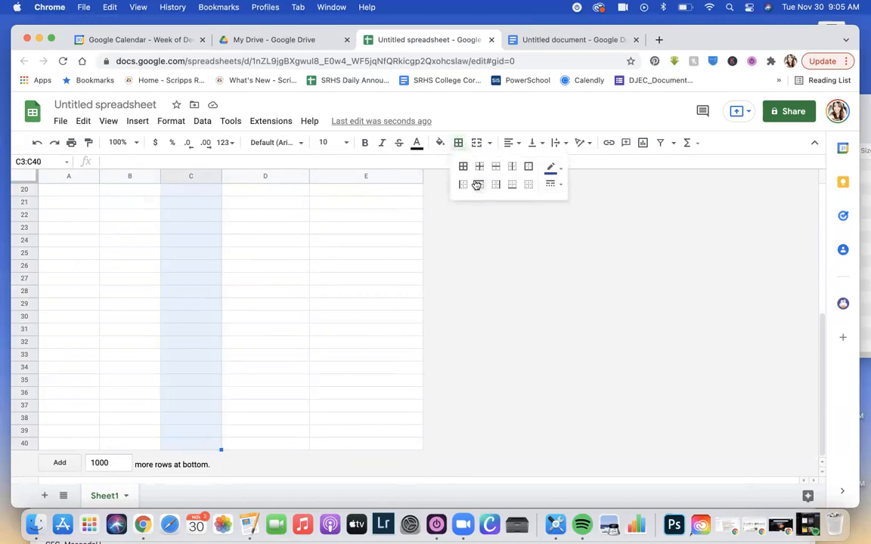
click(499, 189)
click(249, 305)
scroll(250, 305, up, 10)
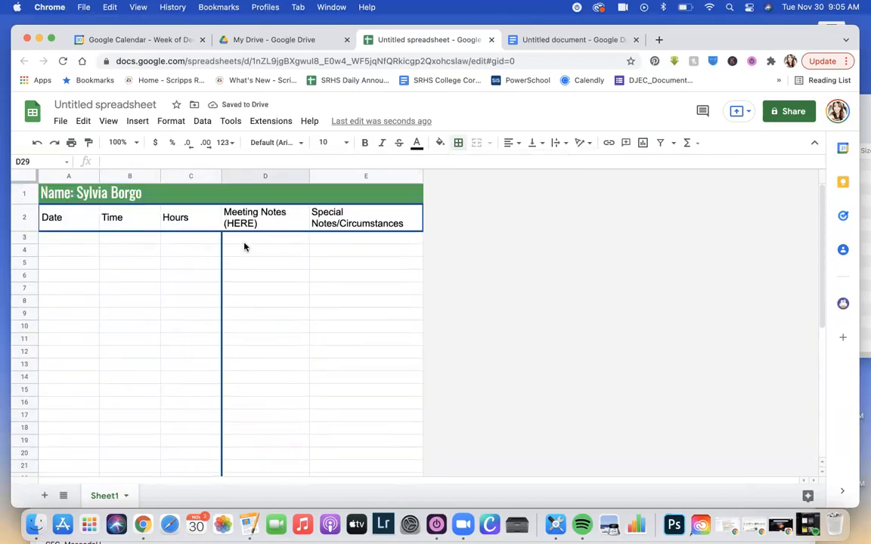
Step: Remove '(HERE)' from the D2 header so it reads 'Meeting Notes'
click(261, 239)
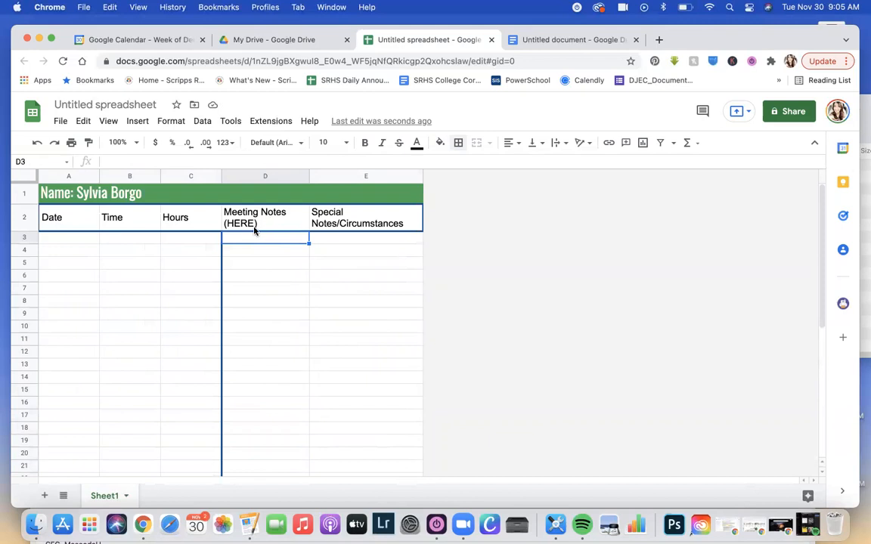
double_click(249, 224)
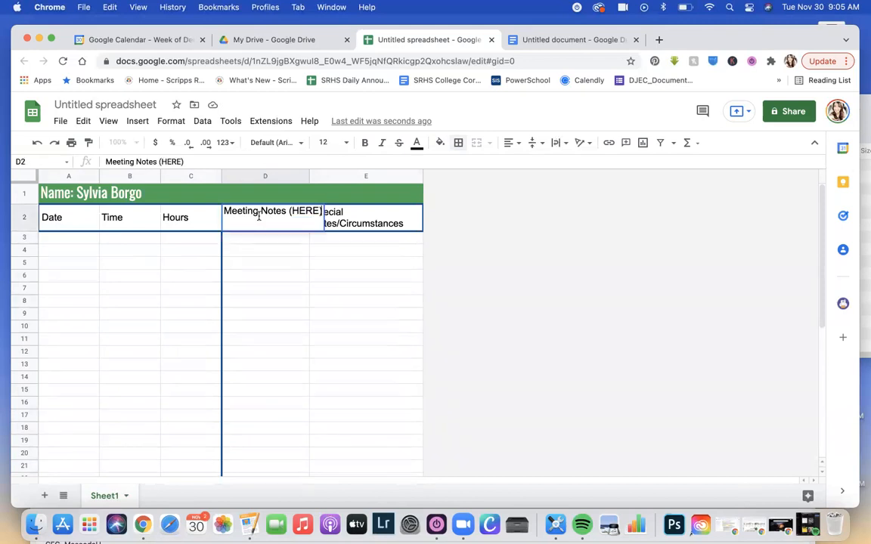
drag(289, 211, 323, 213)
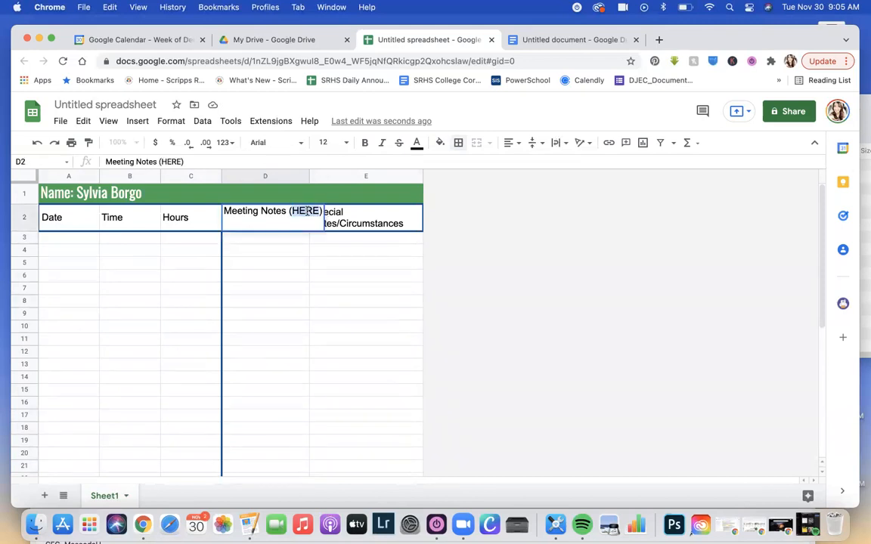
click(305, 211)
drag(288, 211, 335, 219)
key(BackSpace)
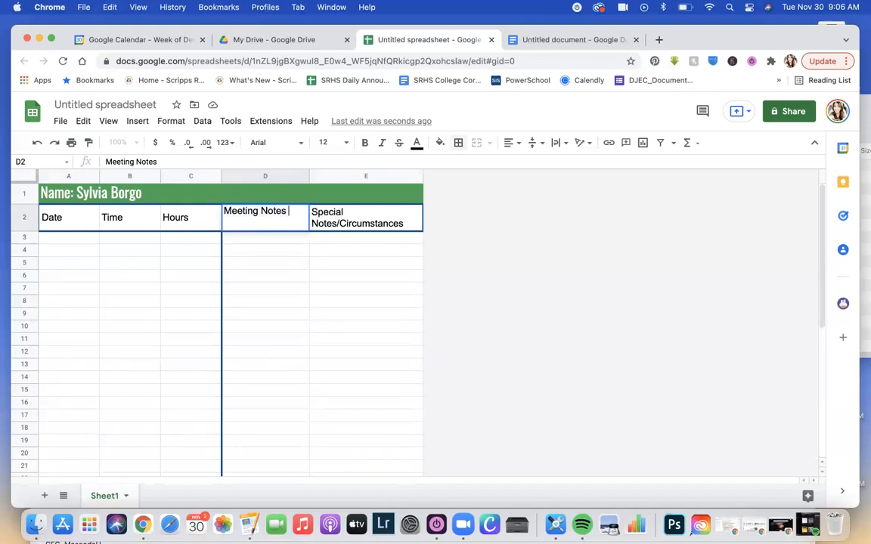
click(300, 240)
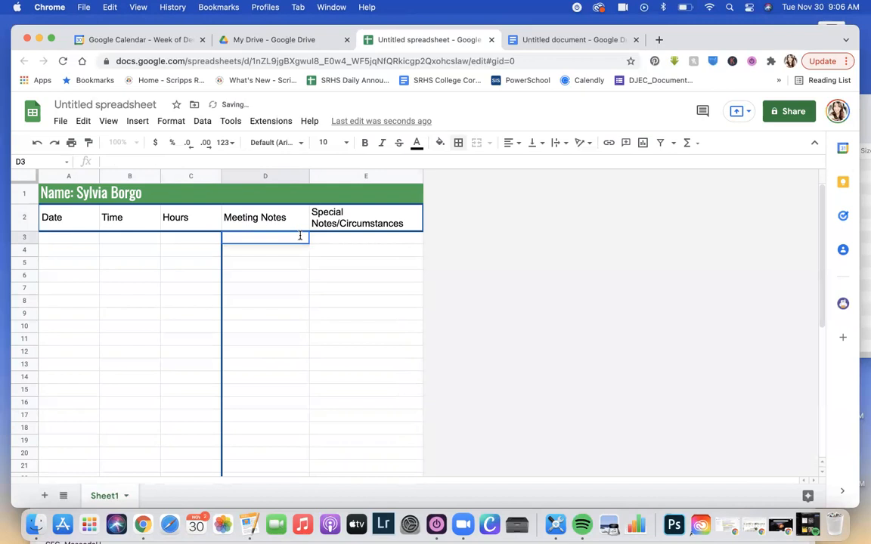
Step: Enter 'Meeting Notes (HERE)' in D3, then go to Google Drive
text(https://fb.watch/9BY3eWNTSV/)
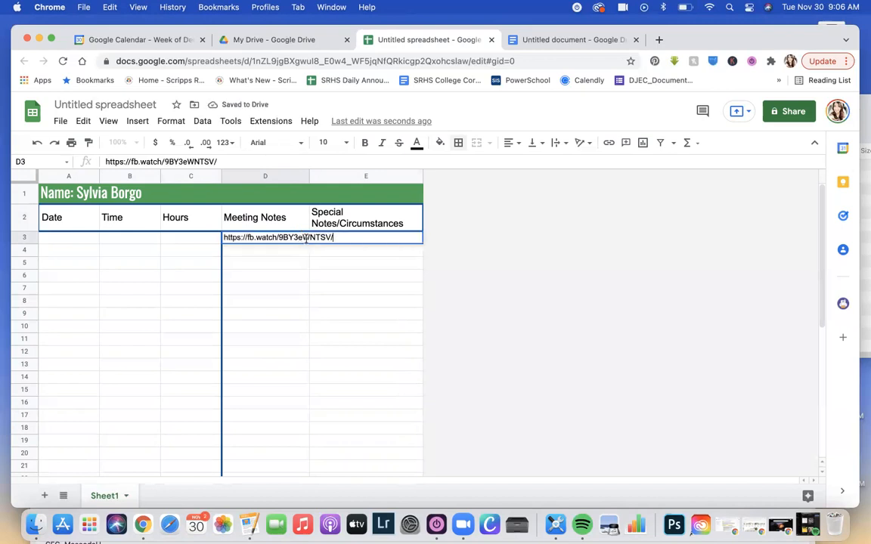
key(Escape)
click(287, 261)
double_click(276, 239)
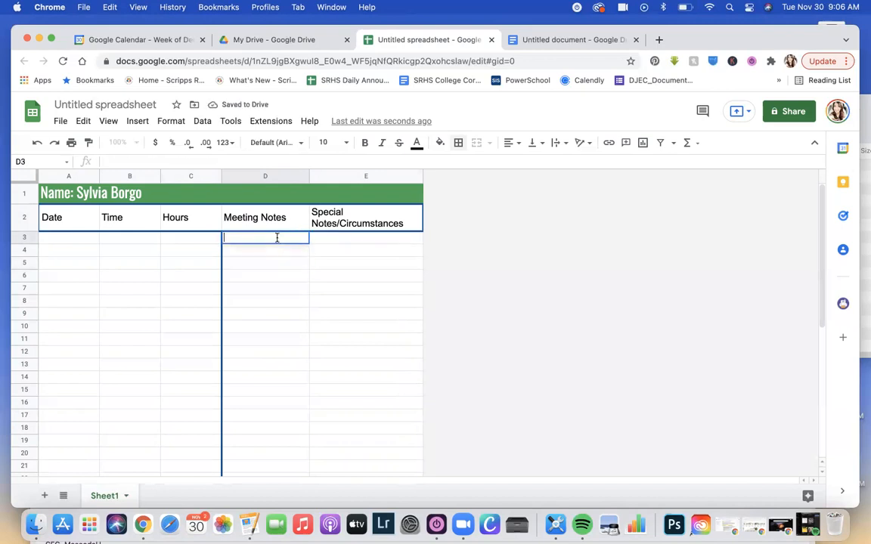
text(Meeting)
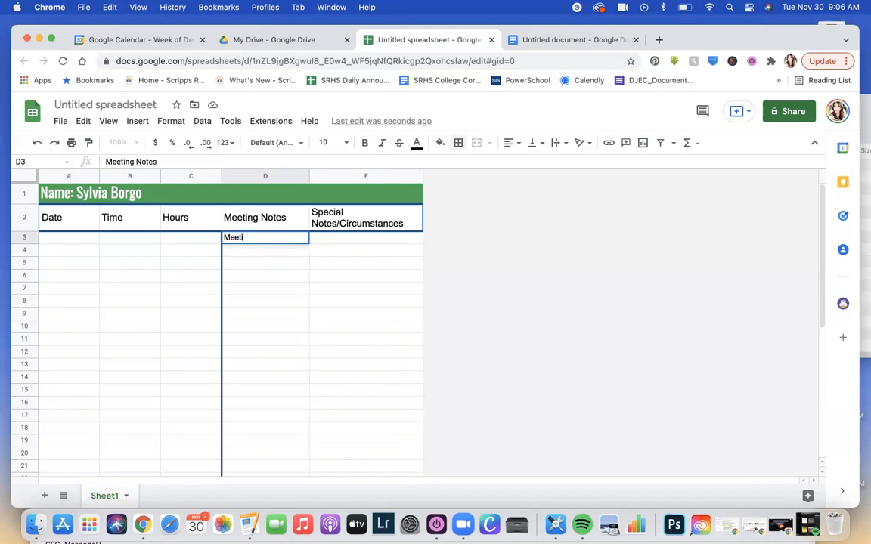
text( Notes (HERE)
triple_click(292, 238)
click(292, 238)
double_click(283, 238)
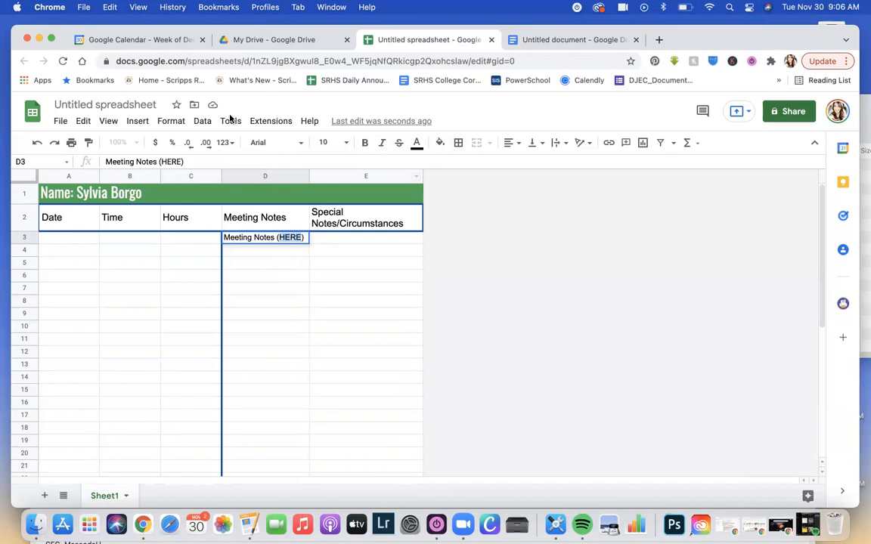
click(257, 40)
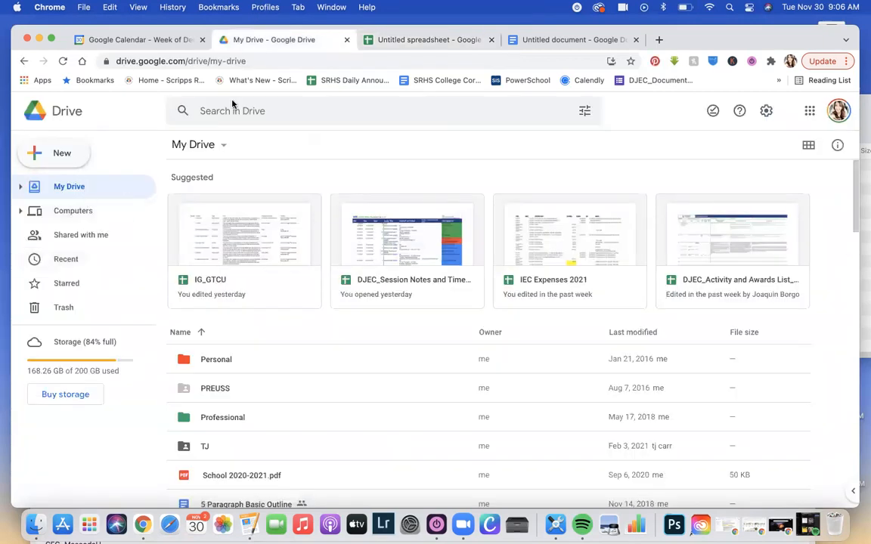
Step: Create a blank Google Docs document from Drive's New menu
click(66, 152)
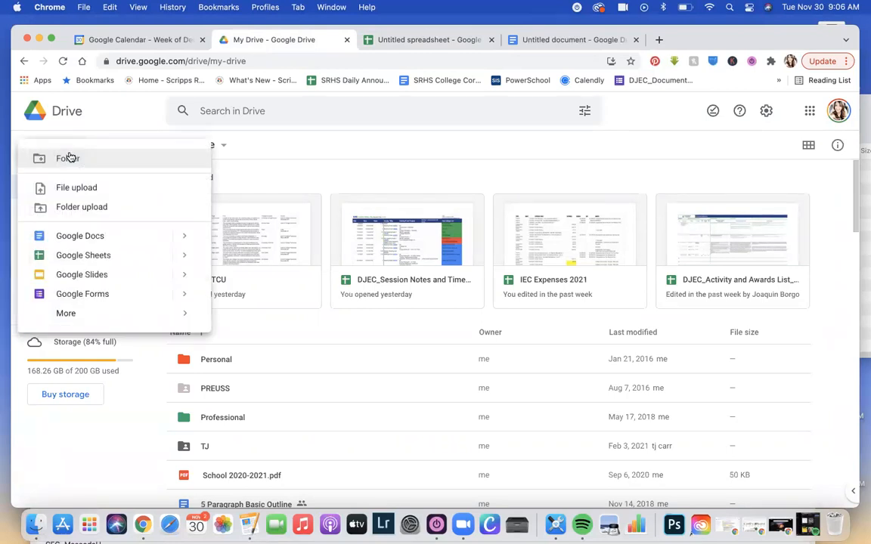
click(93, 236)
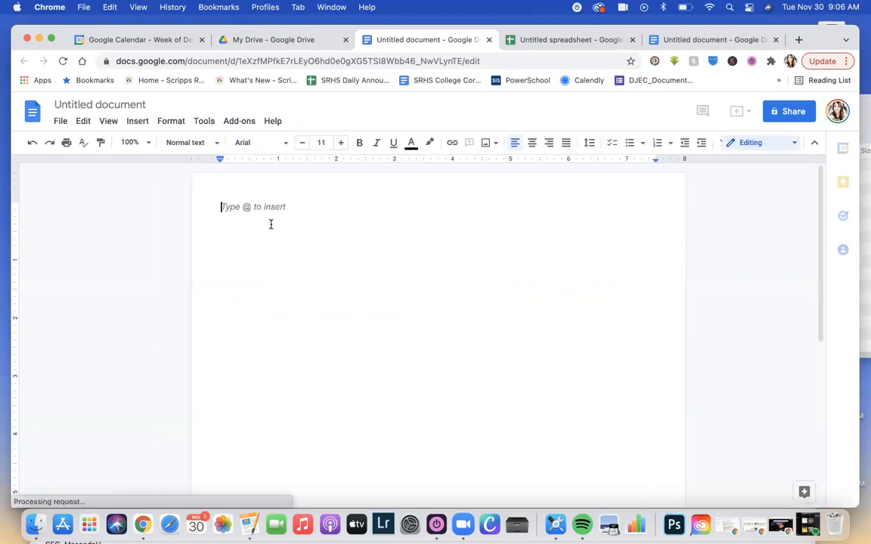
Step: Type the heading 'Meeting Agenda 11/30/2021' followed by Agenda, Notes and Action Items lines
text(Meeting Agenda)
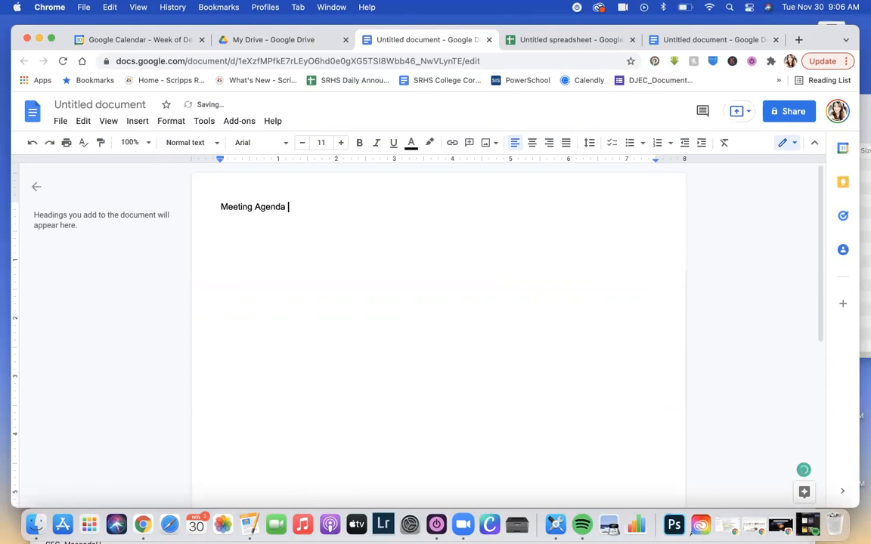
text( 11/30/2021)
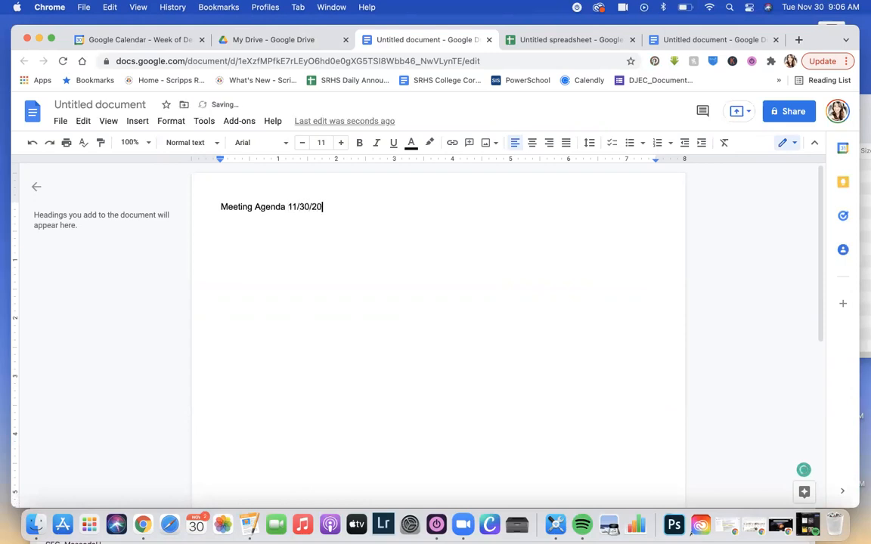
key(Return)
key(Return)
text(Agenda)
key(Return)
text(Note)
click(266, 229)
double_click(255, 270)
key(Return)
key(Return)
key(Return)
text(Action Items)
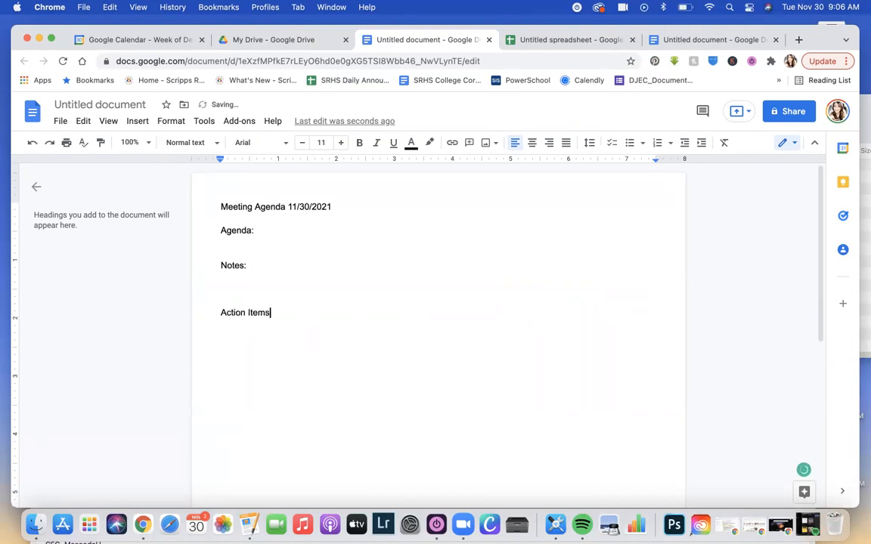
click(240, 240)
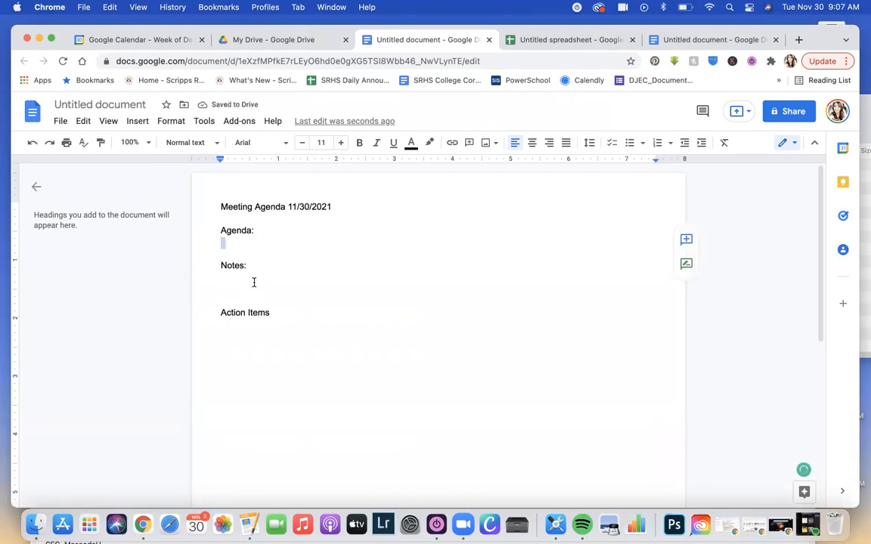
click(284, 250)
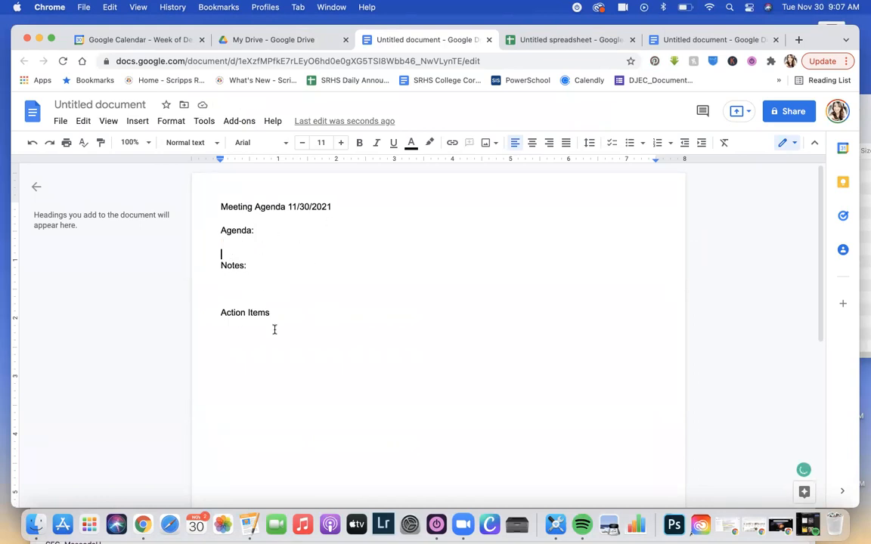
Step: Move the date to its own line and append an underscore plus the author's name to the heading
click(287, 208)
key(Return)
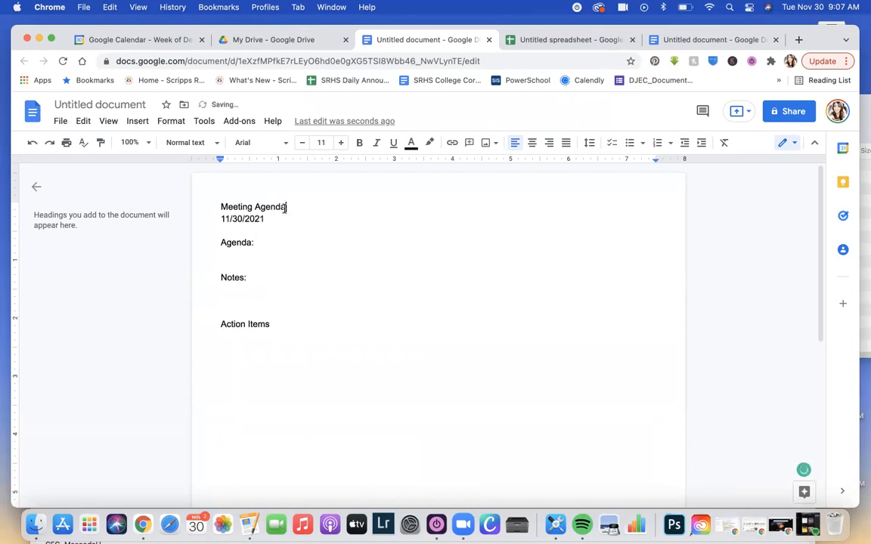
text(_SylviaB)
Step: Name the document Meeting Agenda_ plus the author's name, select its full URL, and return to the spreadsheet
click(114, 103)
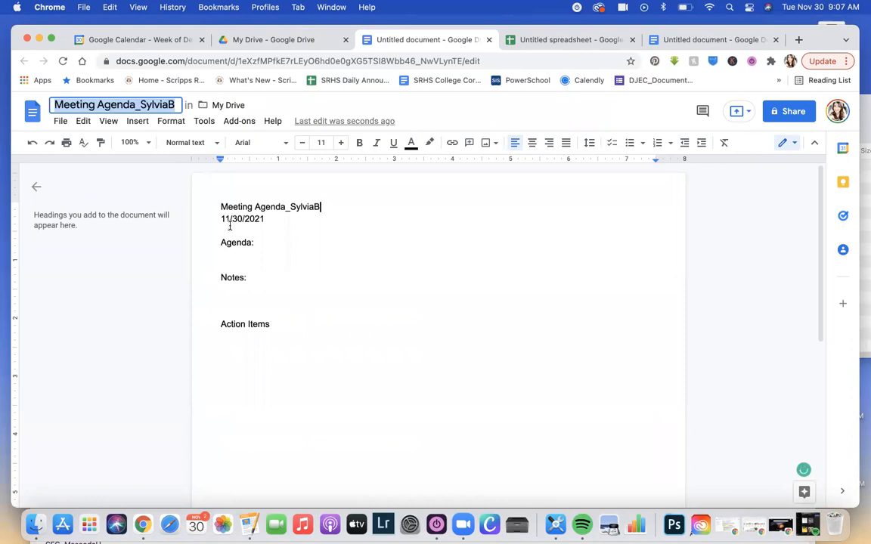
click(221, 231)
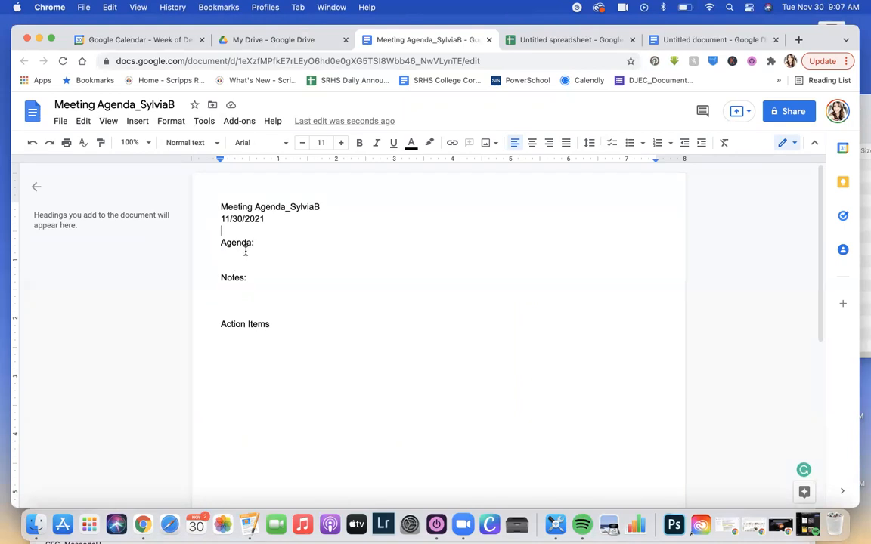
click(181, 59)
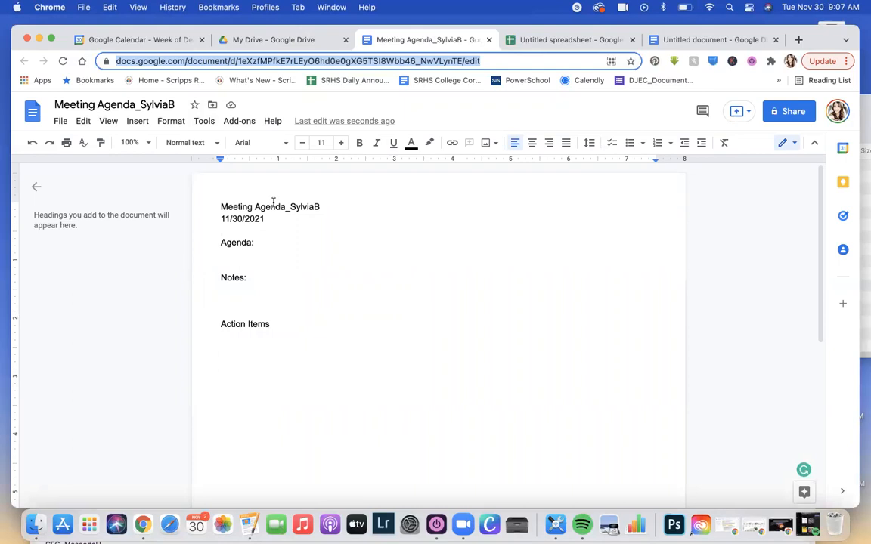
click(243, 61)
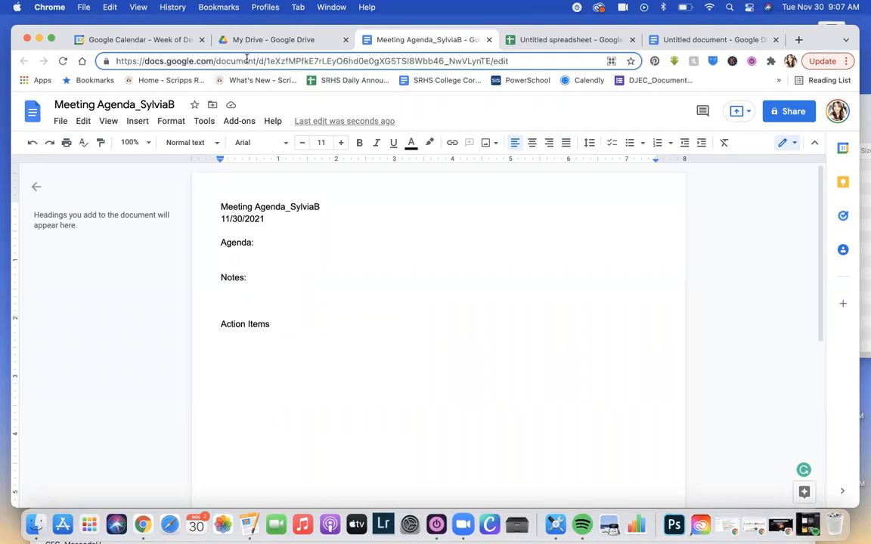
triple_click(230, 60)
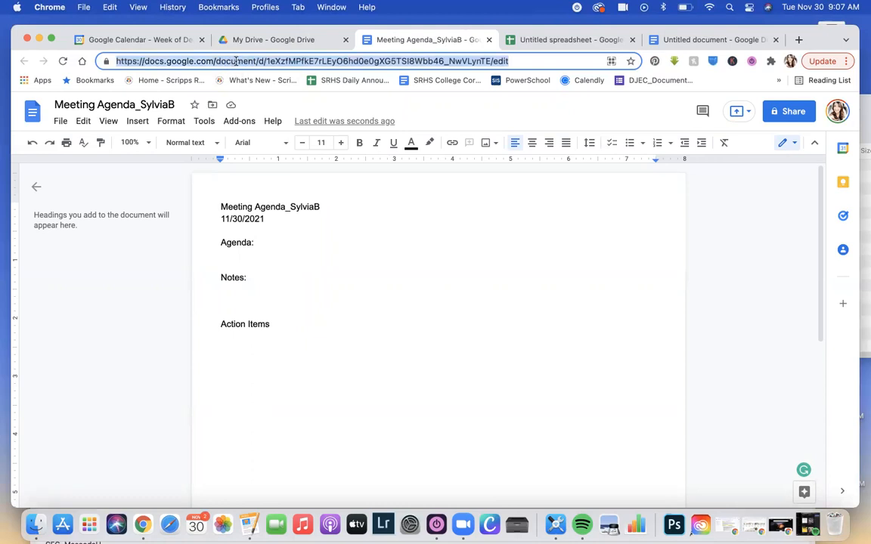
click(521, 40)
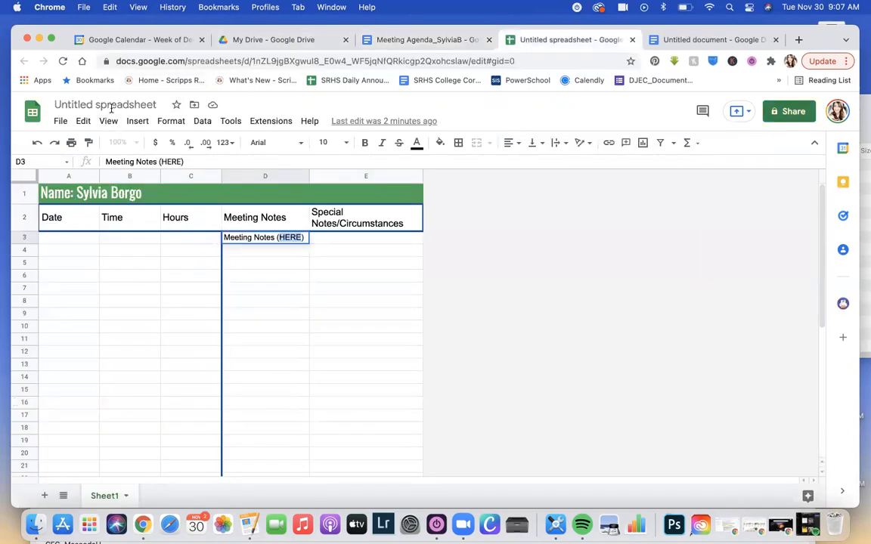
Step: Retitle the spreadsheet 'Time Tracker_' followed by the author's name
click(125, 107)
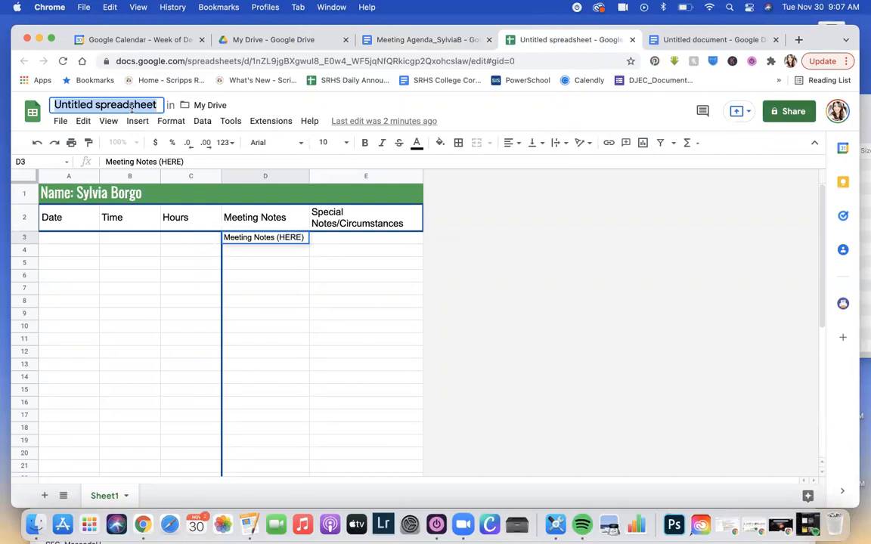
text(Spreadsheet)
key(BackSpace)
key(BackSpace)
key(BackSpace)
key(BackSpace)
key(BackSpace)
key(BackSpace)
key(BackSpace)
key(BackSpace)
key(BackSpace)
key(BackSpace)
key(BackSpace)
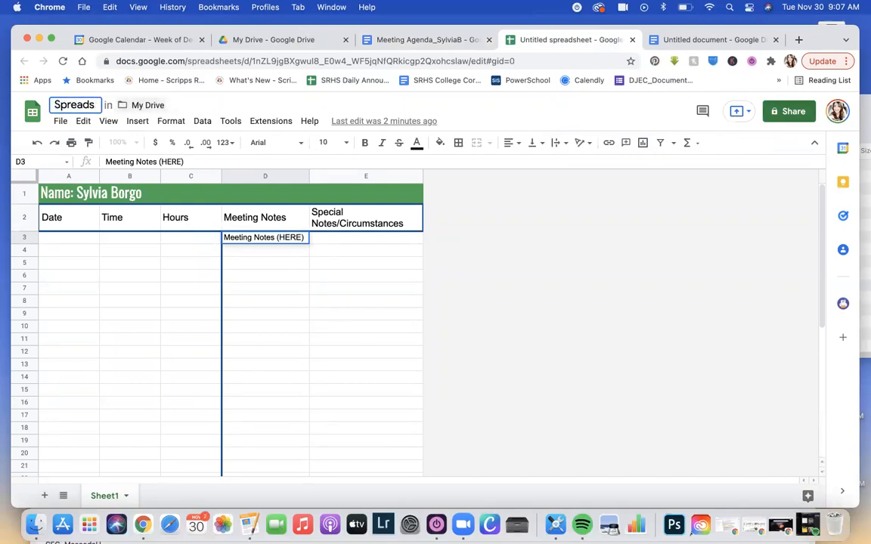
text(Time Trackewe)
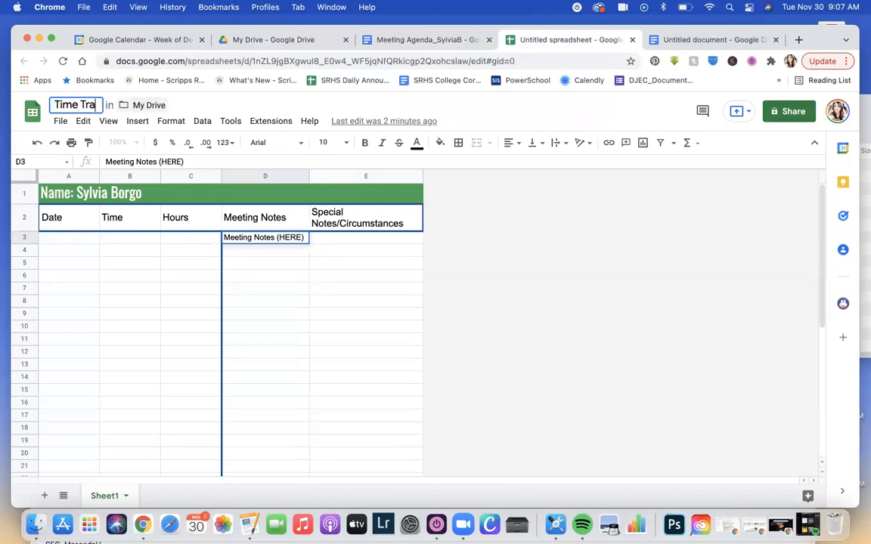
key(BackSpace)
key(BackSpace)
text(r_SylviaB)
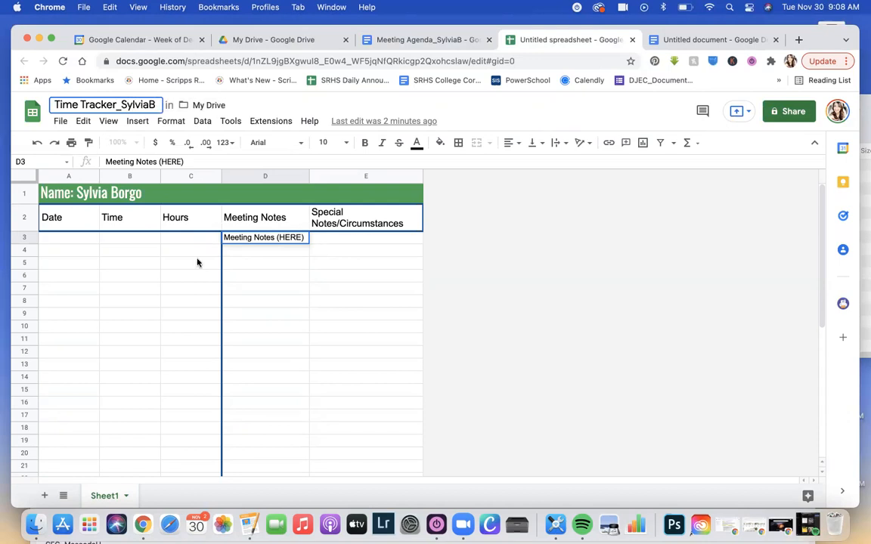
key(Return)
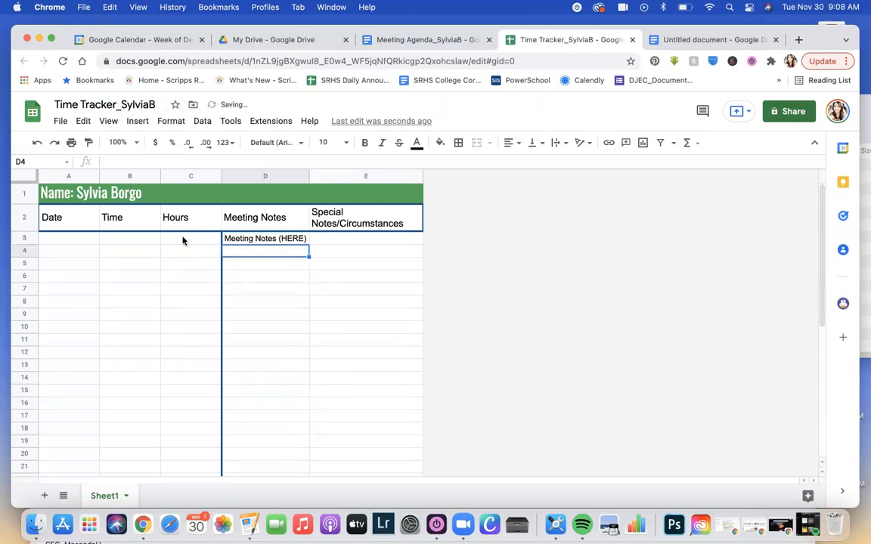
click(68, 237)
Step: Fill row 3 with date 11/30/2021, time 9:00:00 AM and 1 hour
text(11/30/2021)
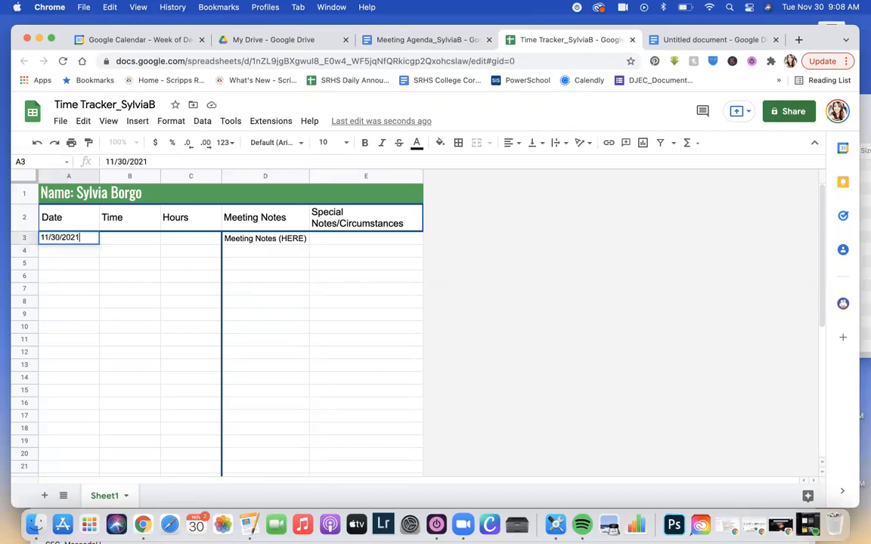
key(Tab)
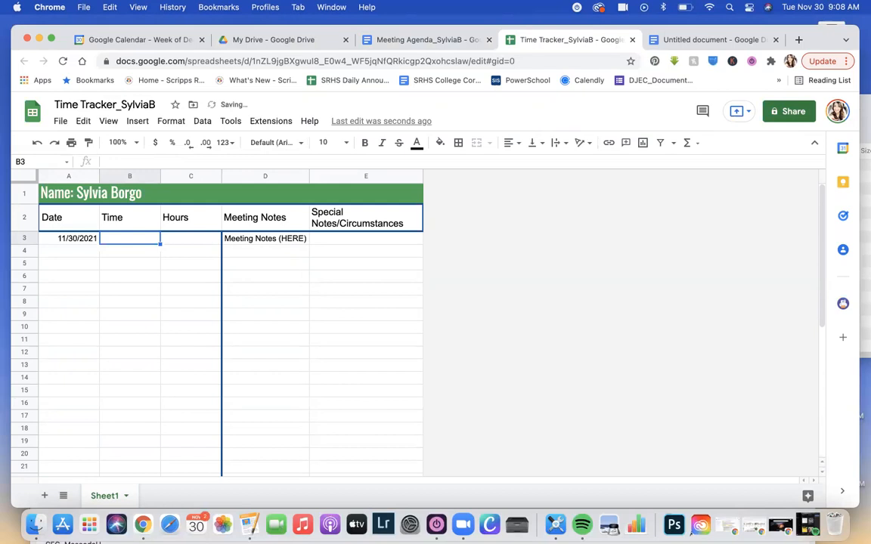
text(9:00:00 AM)
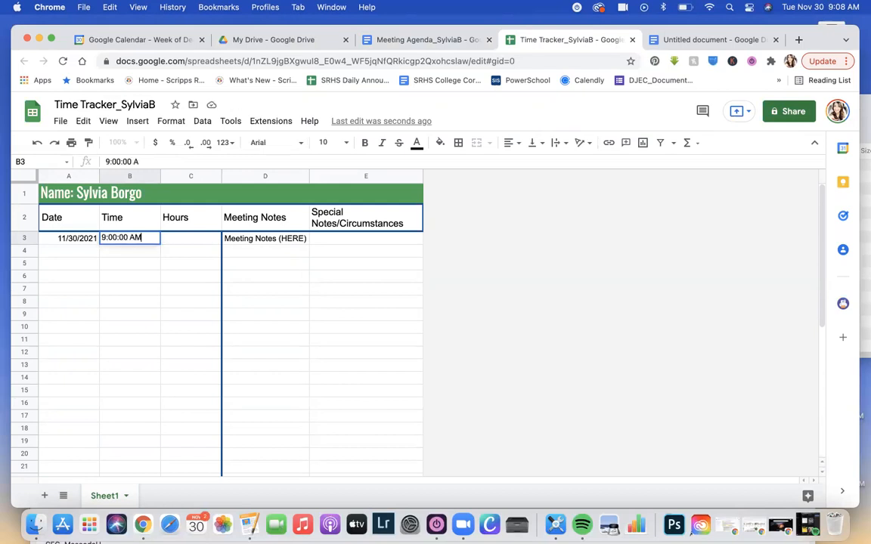
key(Tab)
text(1)
key(Tab)
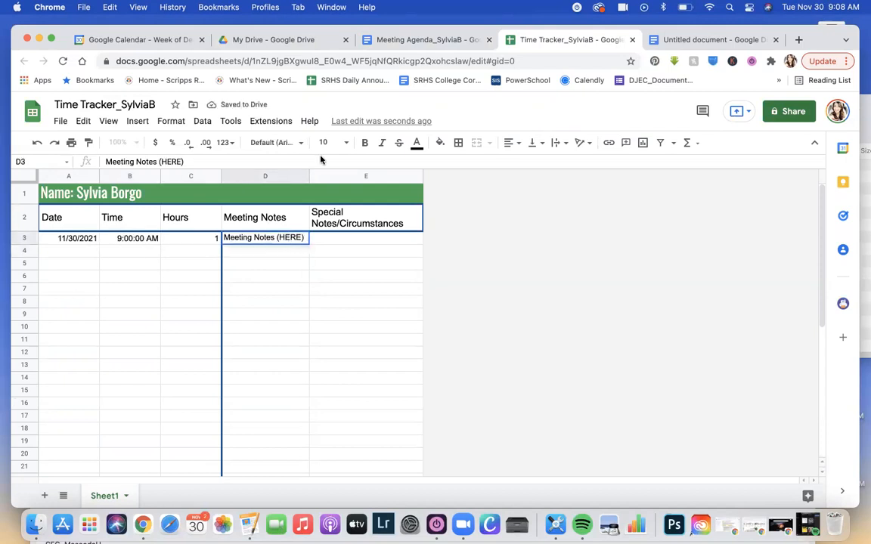
Step: Insert '#1' into D3 so it reads 'Meeting Notes #1 (HERE)'
double_click(276, 237)
text(#1)
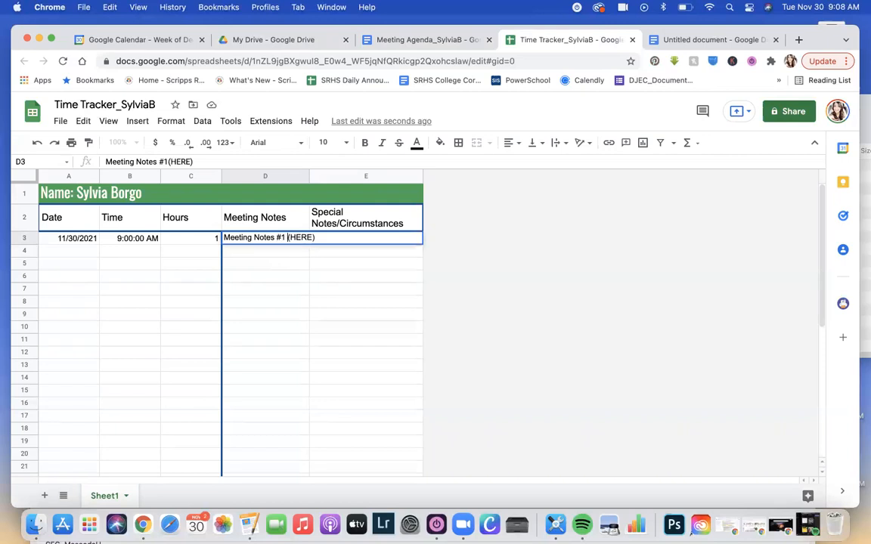
double_click(305, 238)
Step: Bold HERE in D3 and link it to the Meeting Agenda document's URL
click(364, 143)
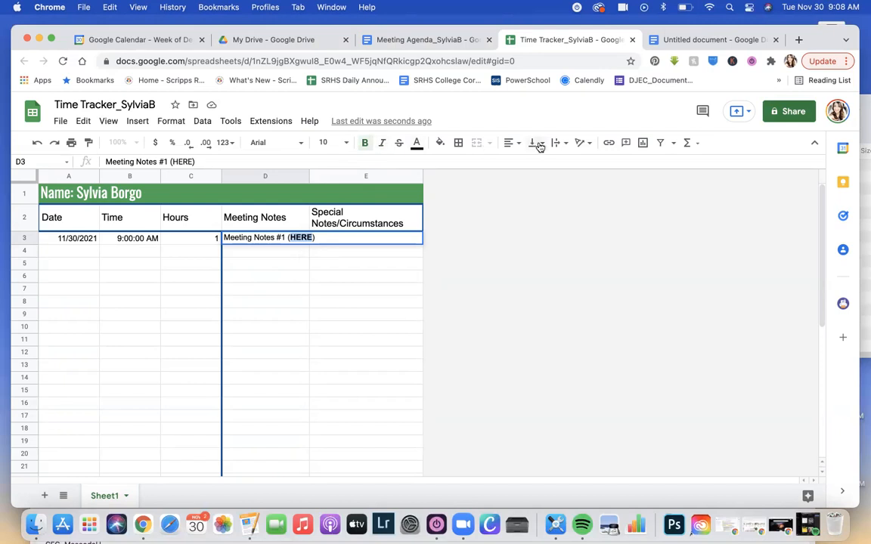
click(609, 143)
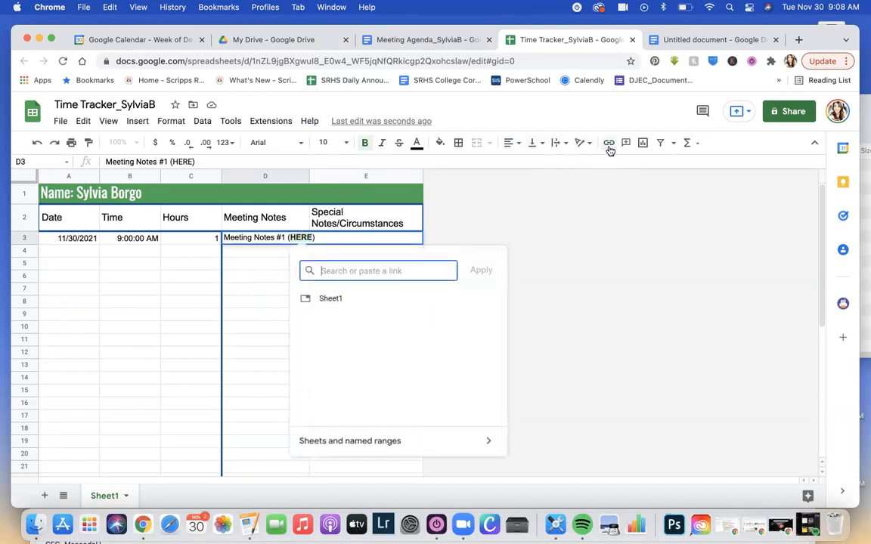
key(super+v)
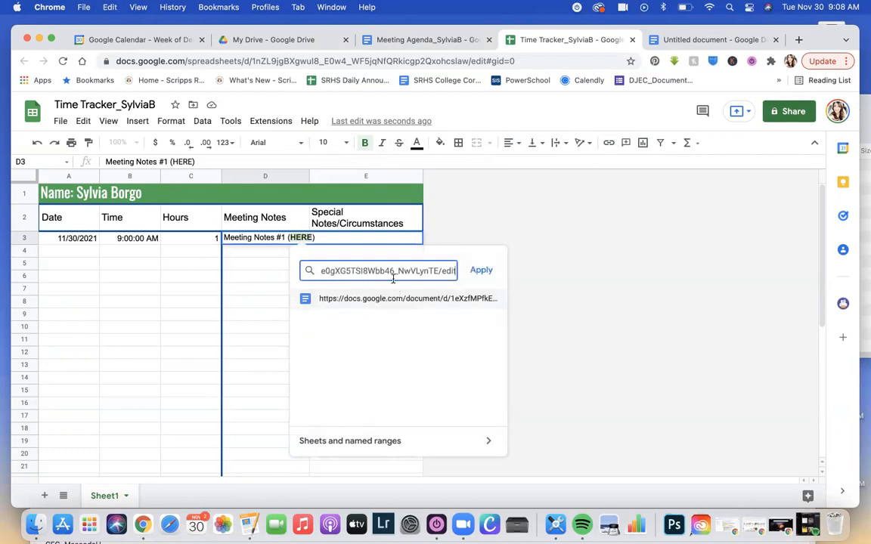
click(480, 270)
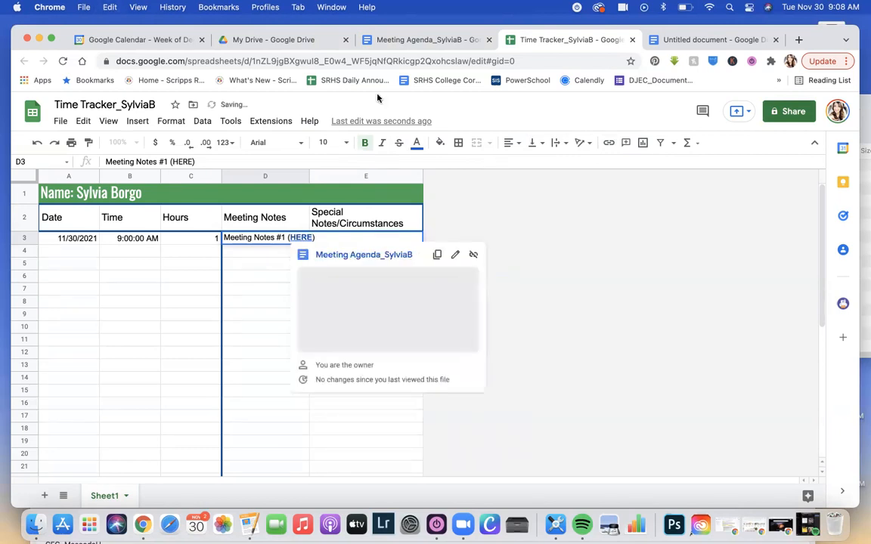
Step: Check the agenda document's address, then return to the tracker spreadsheet
click(389, 39)
click(166, 59)
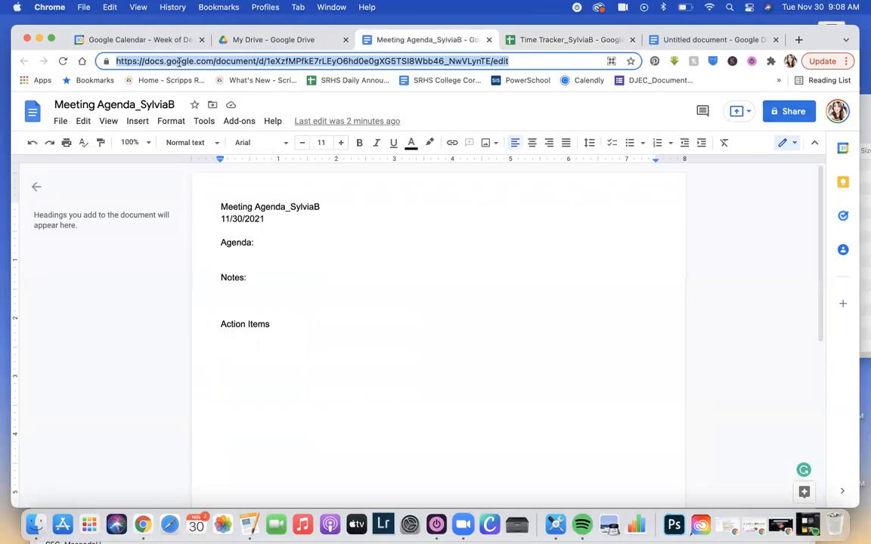
click(533, 40)
click(286, 253)
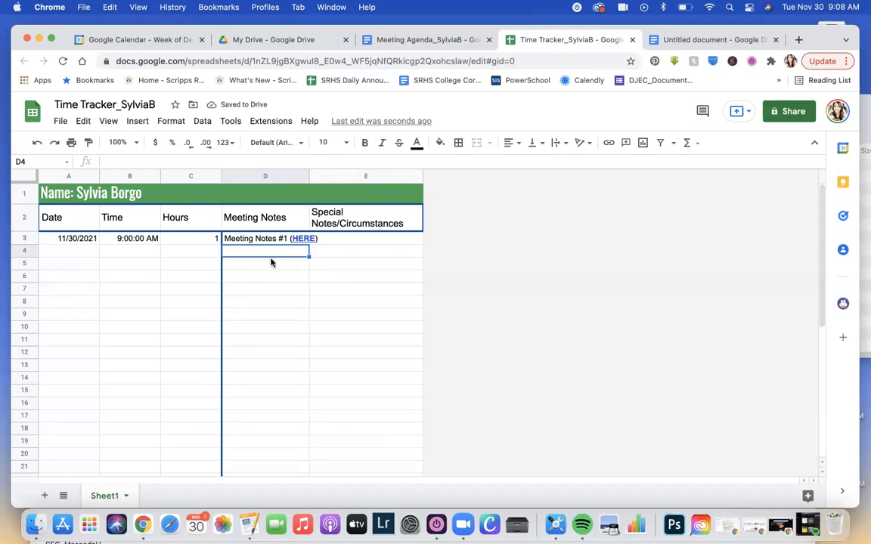
Step: Write 'Turned in applications on time' in E3
click(333, 239)
double_click(334, 239)
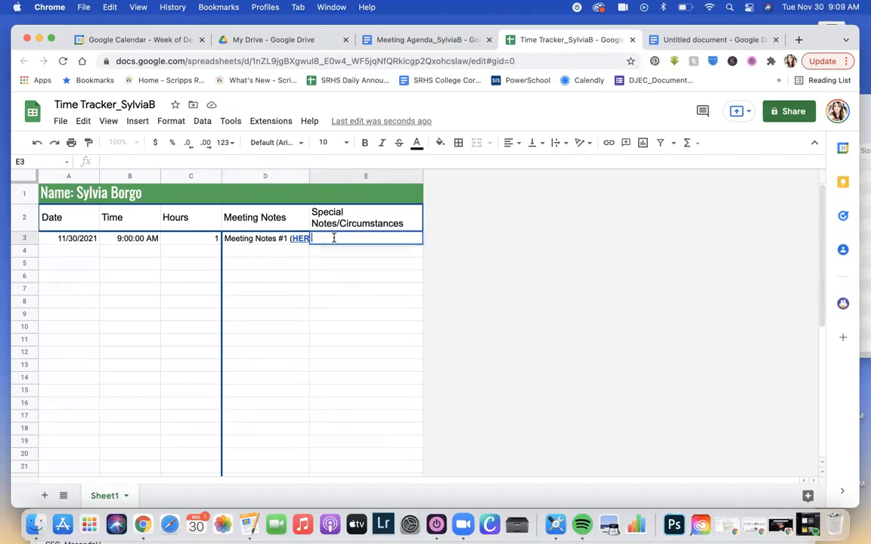
text(Turned in app)
key(BackSpace)
key(BackSpace)
text(ppl)
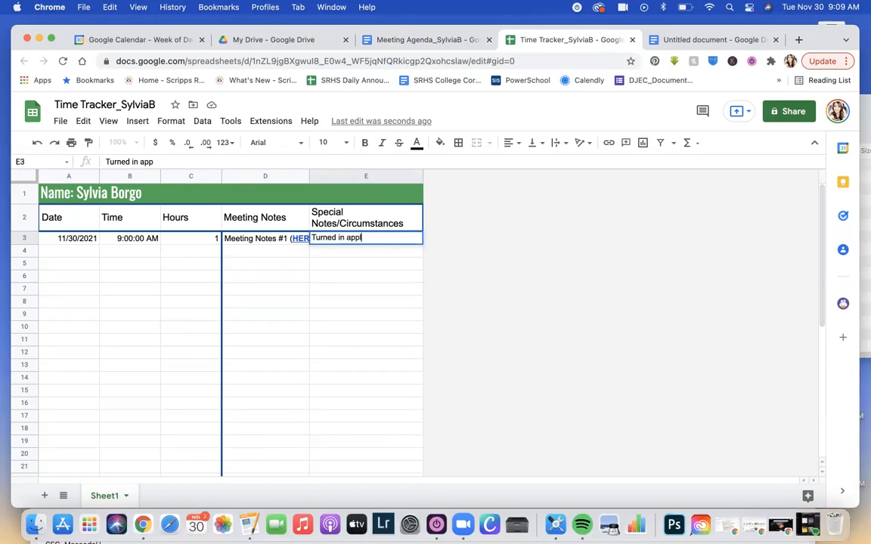
text(ication )
text( on time)
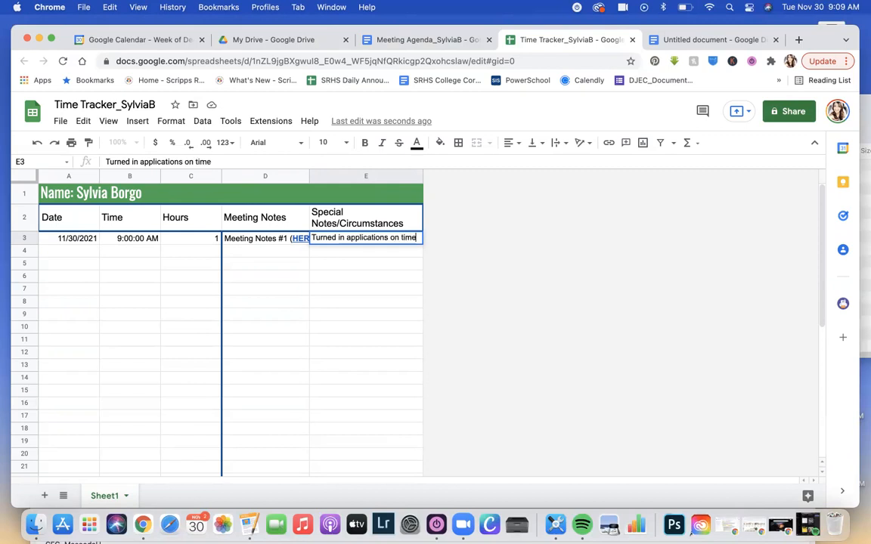
click(290, 239)
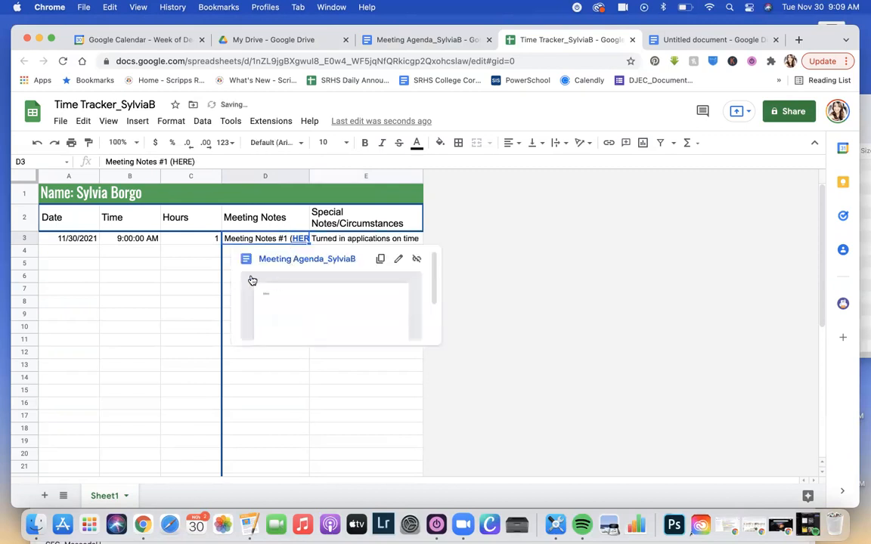
click(225, 254)
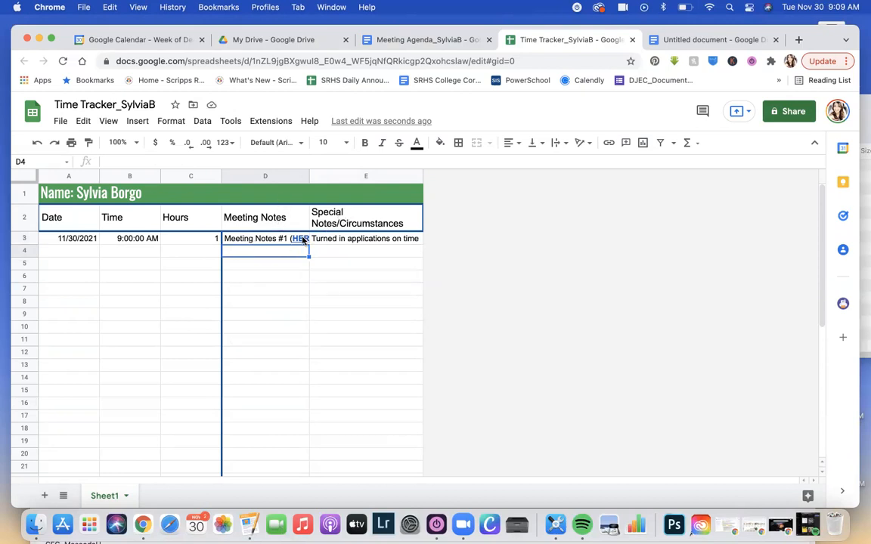
click(275, 174)
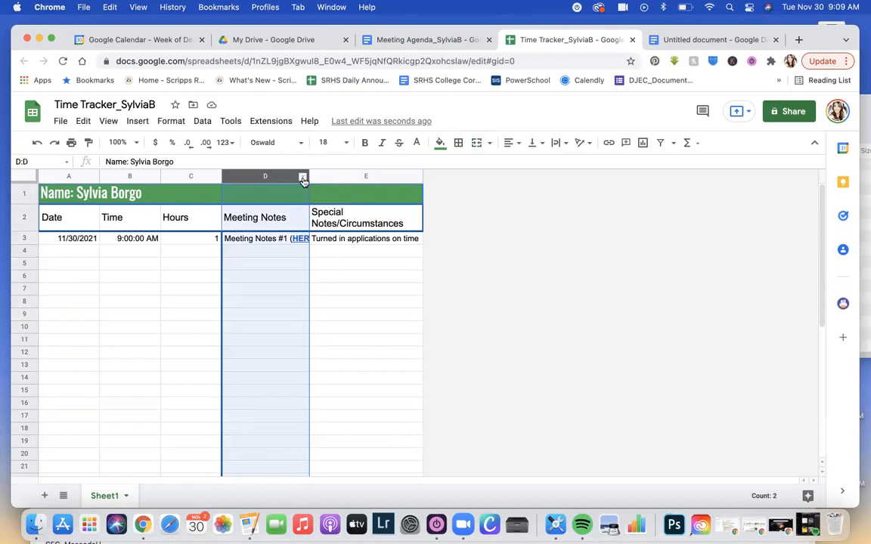
Step: Resize column D with Fit to data so 'Meeting Notes #1 (HERE)' shows fully
click(302, 177)
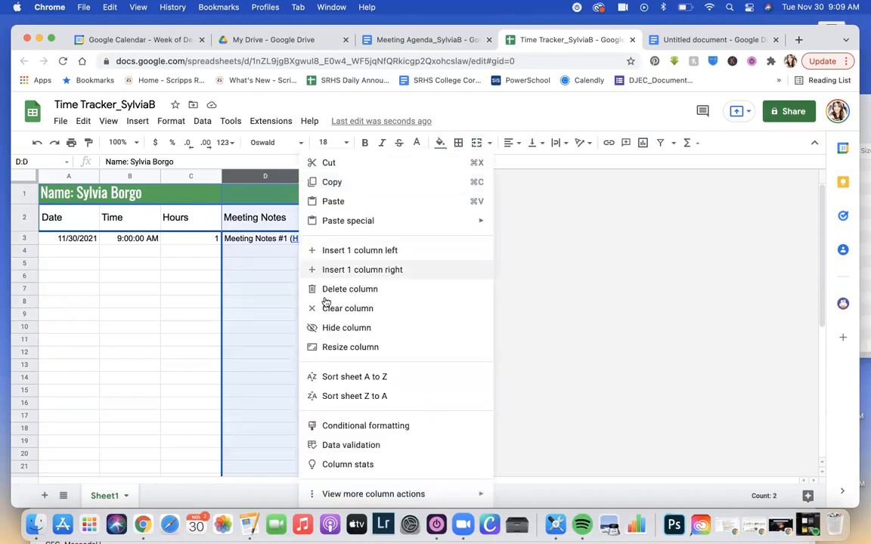
click(344, 347)
click(343, 322)
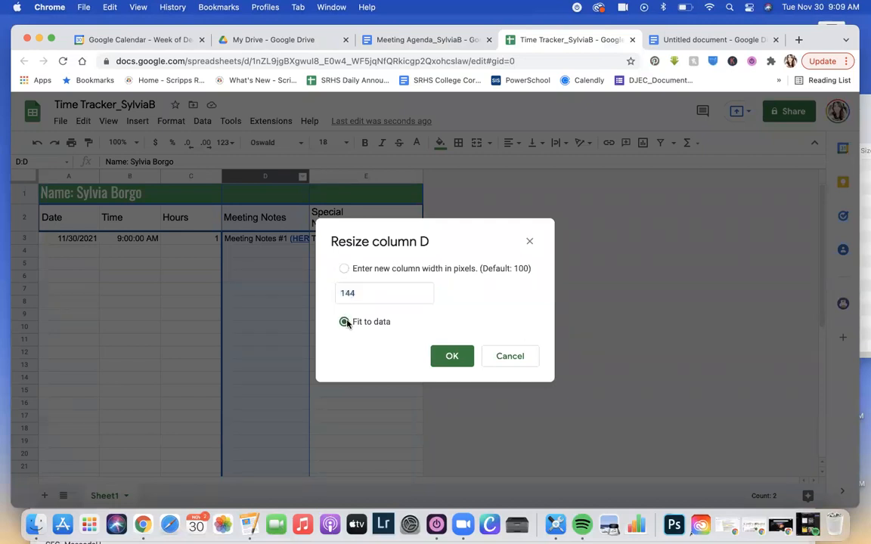
click(451, 356)
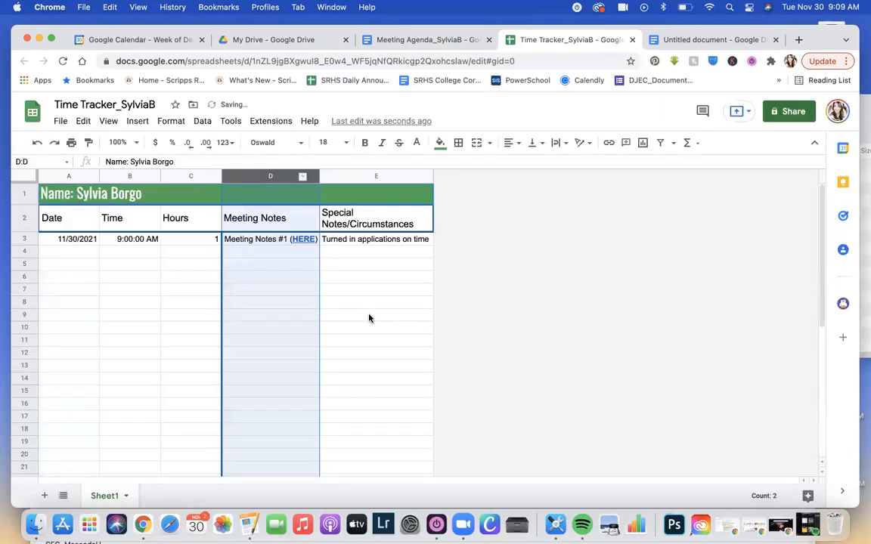
click(404, 241)
Step: Extend the E3 note with ', all esasys completed', removing the extra letter from the typo
key(Return)
text(, all essasy)
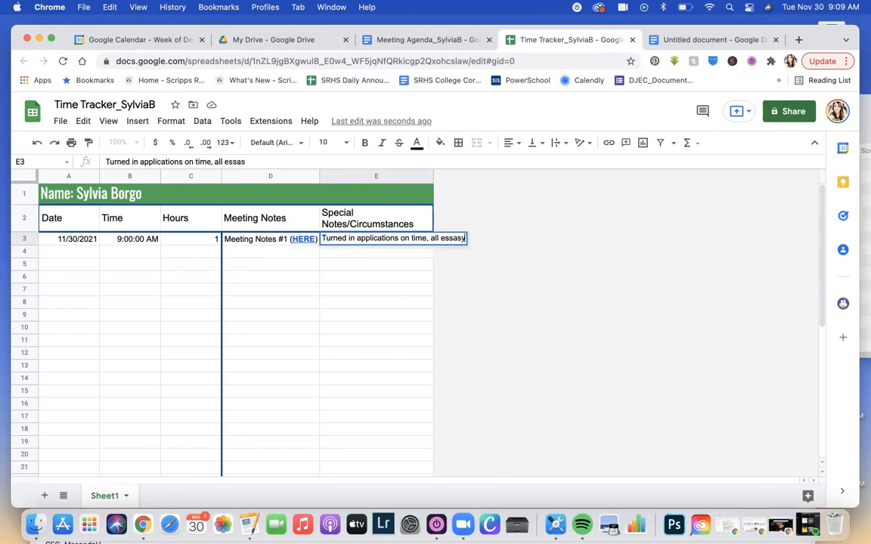
text(s completed)
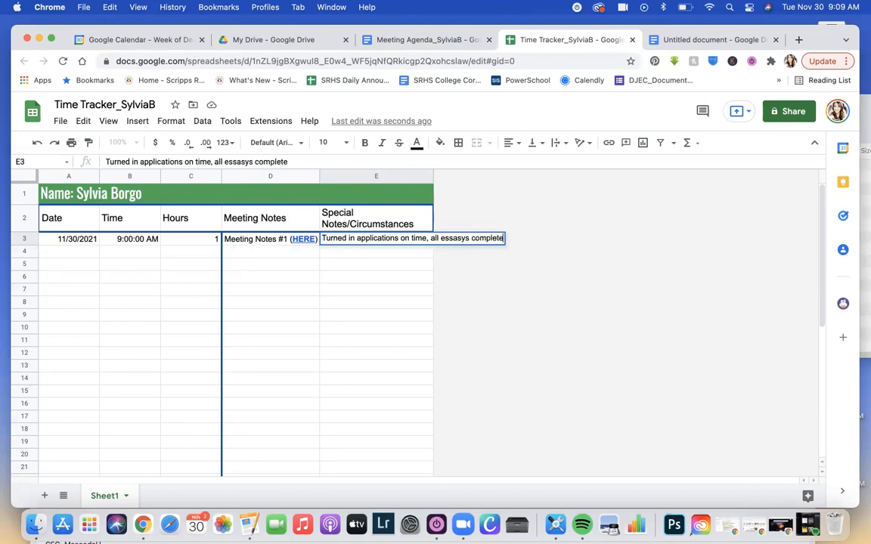
click(454, 239)
key(BackSpace)
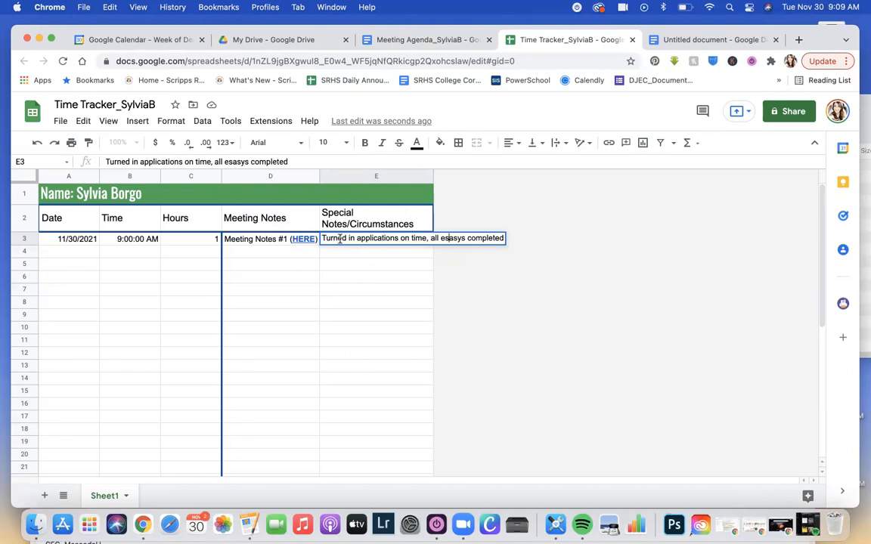
click(305, 240)
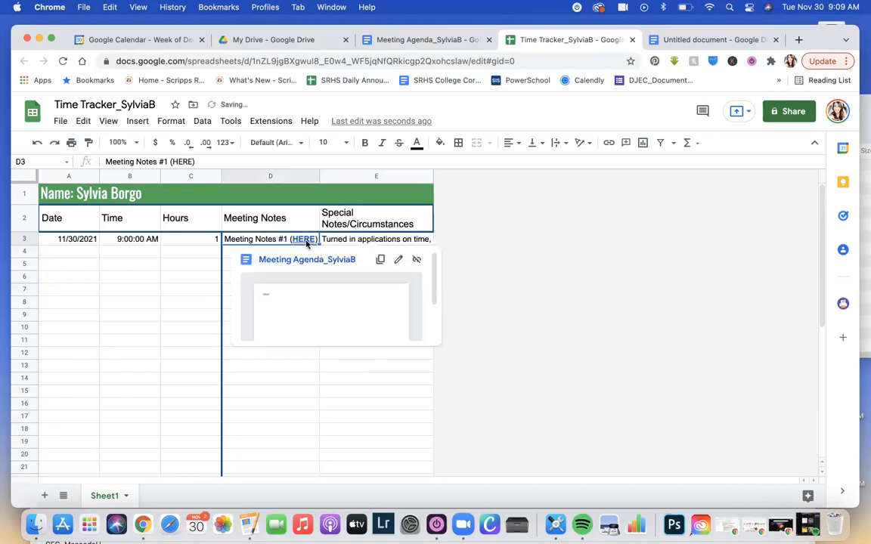
Step: Try wrapping E3's note, undo it, and adjust column E's width by dragging
click(356, 240)
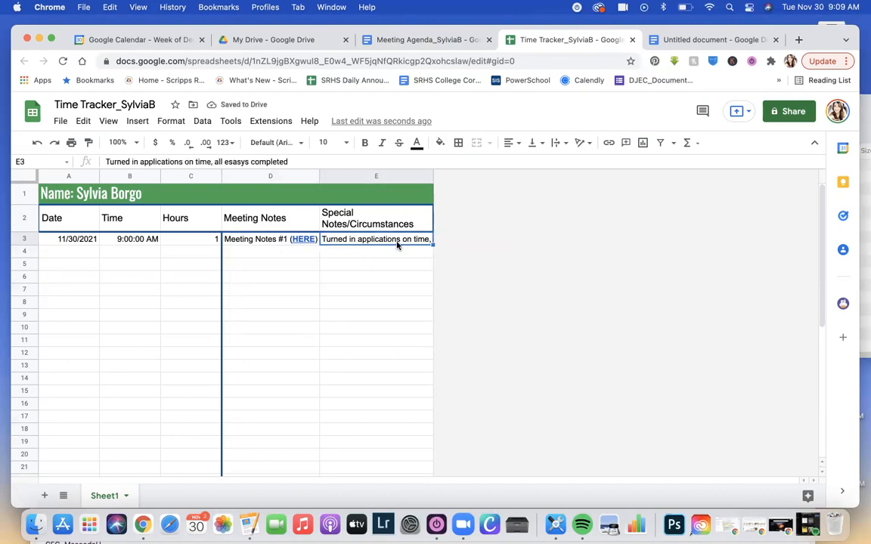
click(556, 142)
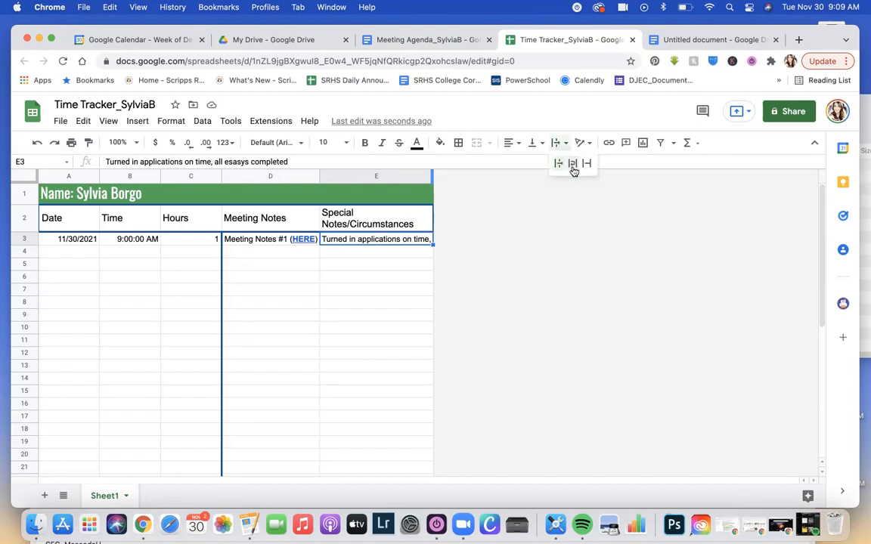
click(571, 162)
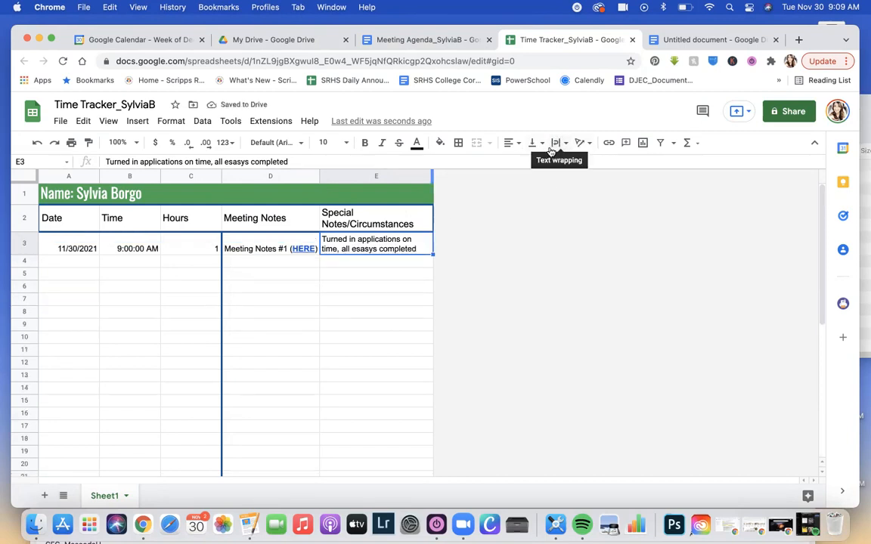
key(super+z)
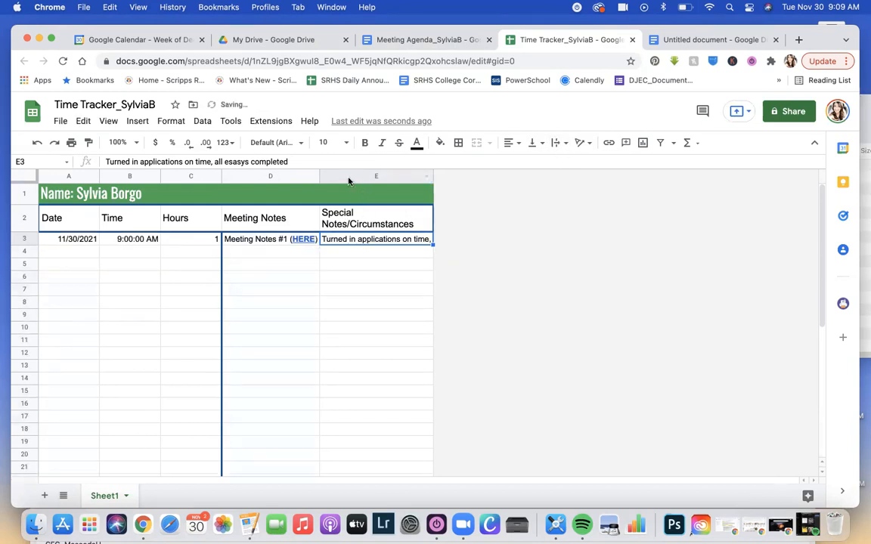
drag(435, 176, 540, 179)
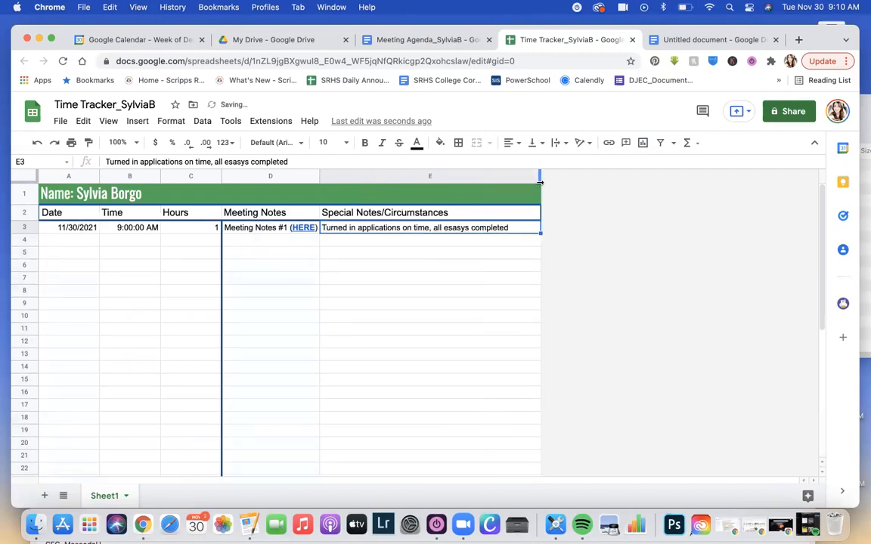
drag(540, 176, 448, 176)
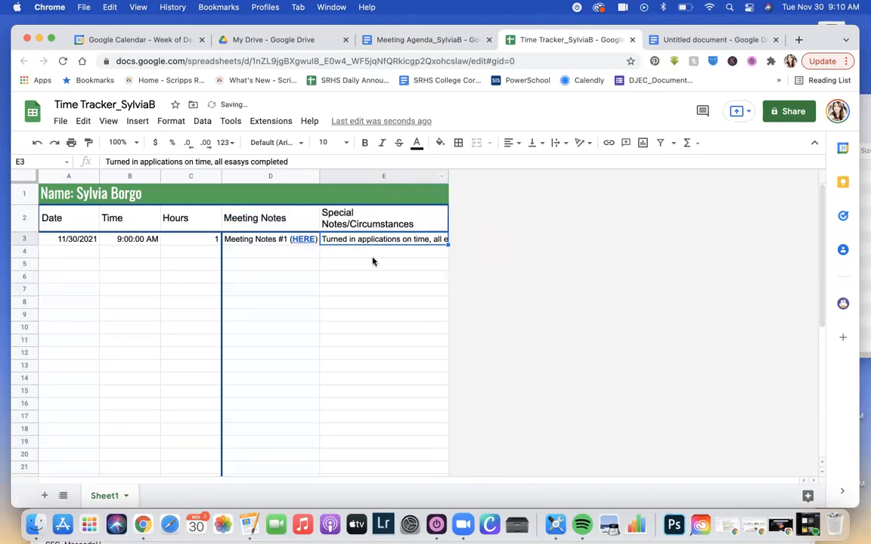
Step: Resize column E with Fit to data so the note shows on one line
click(412, 176)
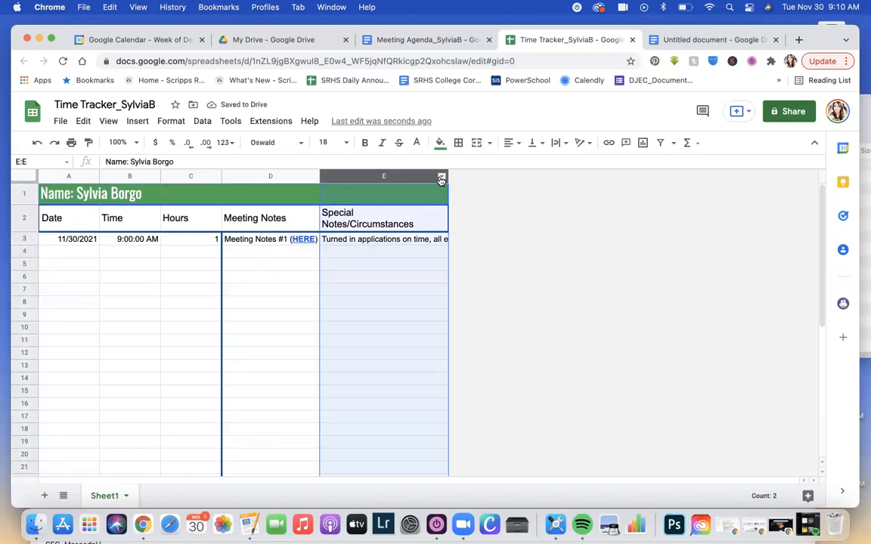
right_click(438, 176)
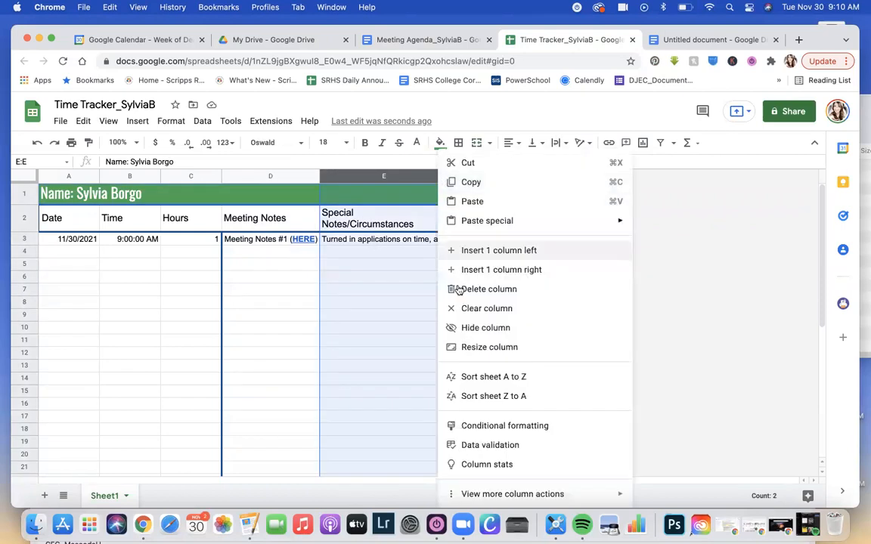
click(463, 348)
click(345, 322)
click(450, 356)
Step: Paste E3's note into cell E4
click(454, 228)
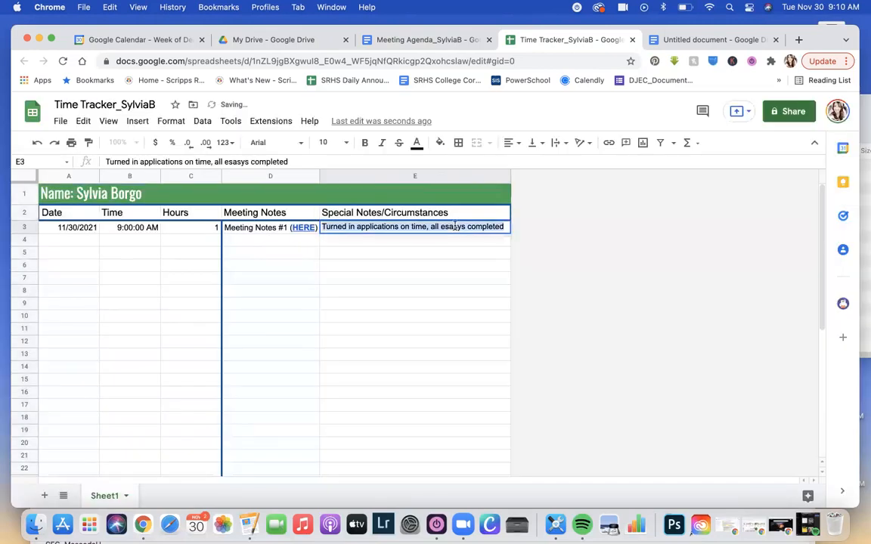
click(435, 243)
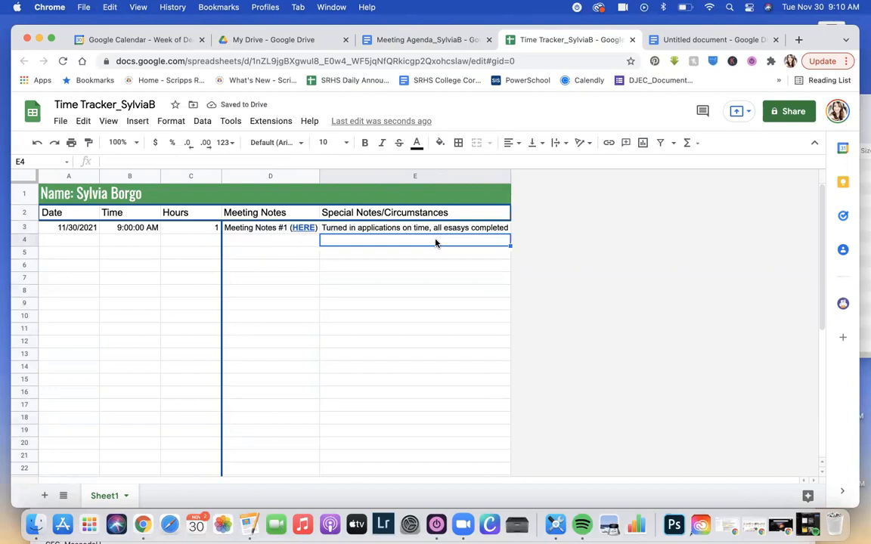
text(Turned in applications on time, all easays completed)
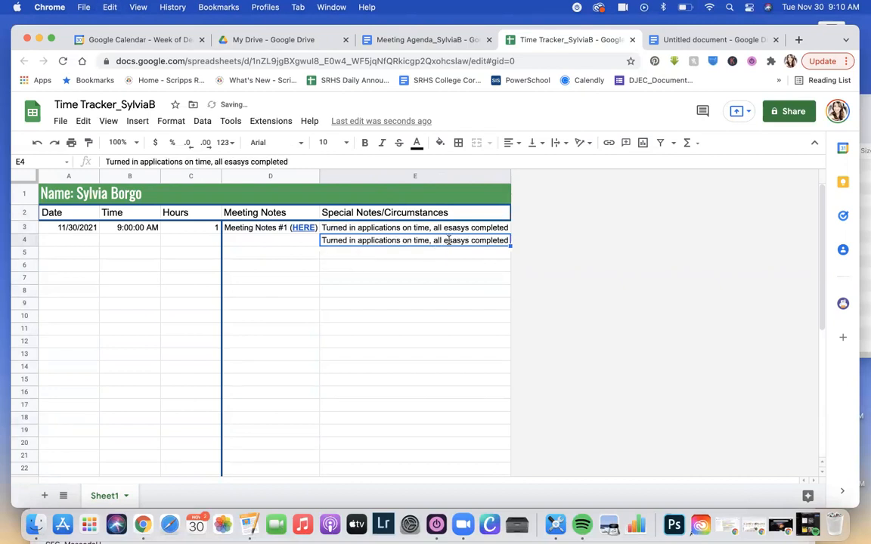
Step: Append '. Letters of rec were not submitted. Call parents to discuss option.' to the E4 note
text(. Letteres)
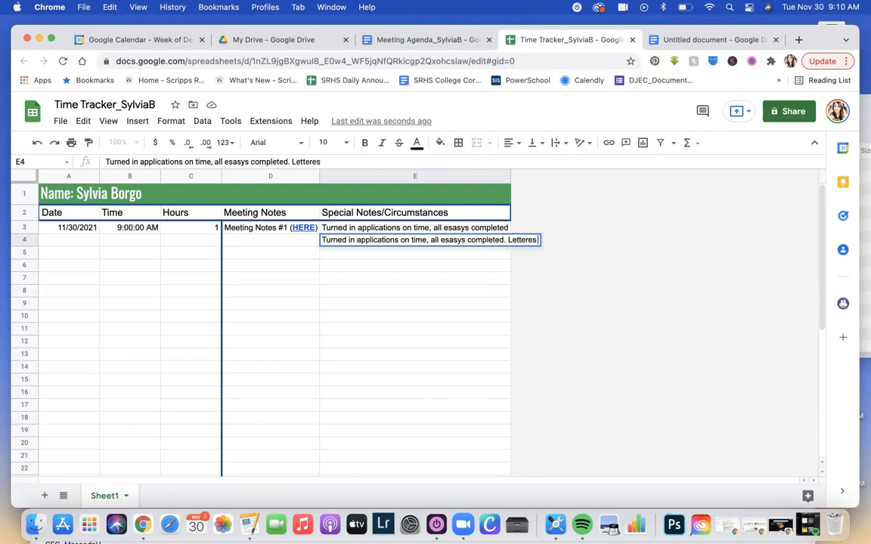
key(BackSpace)
key(BackSpace)
text(s of rec were not)
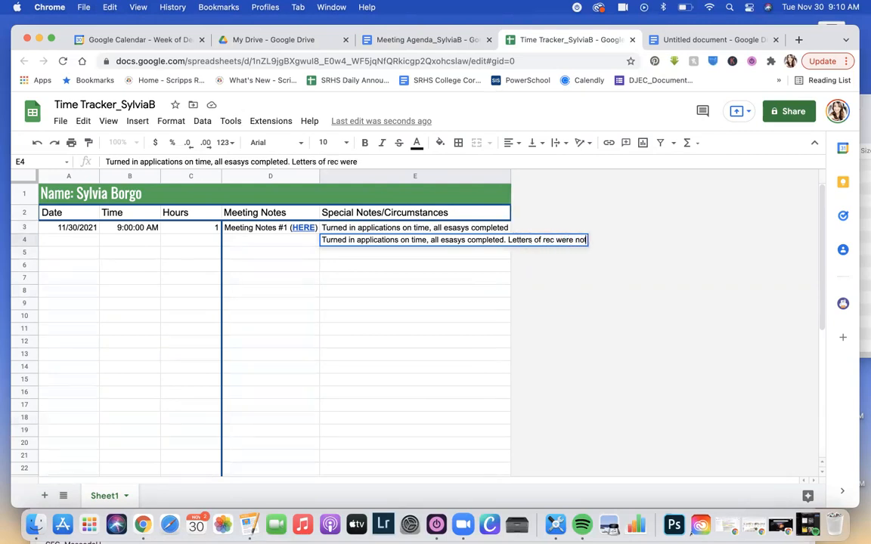
text( submiteed. Call)
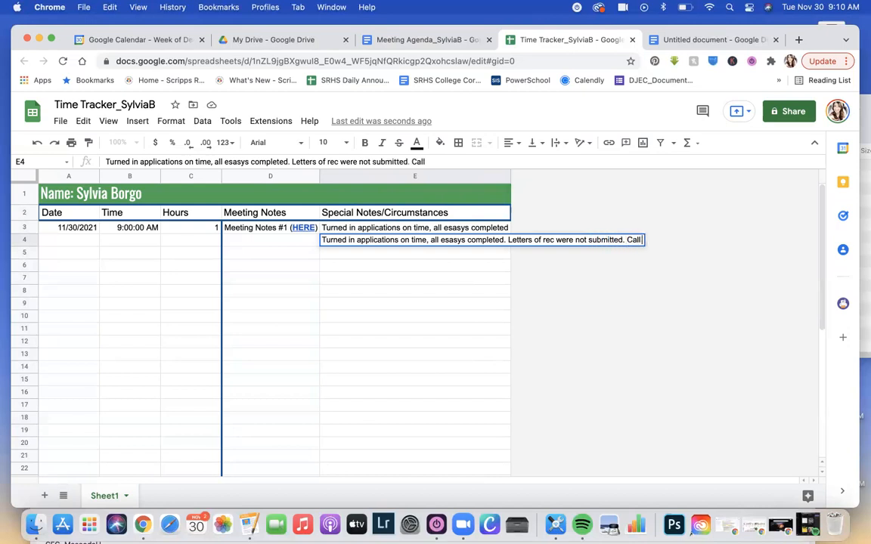
text( parents to)
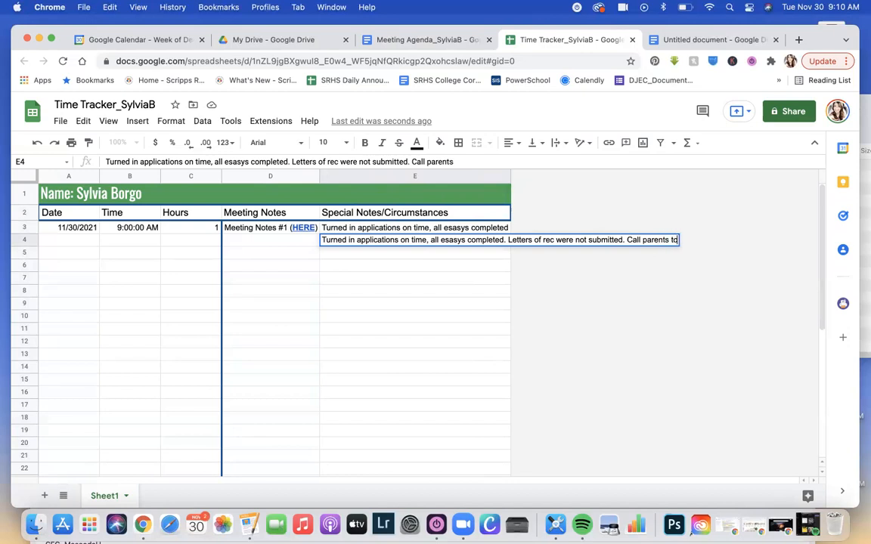
text( discuss)
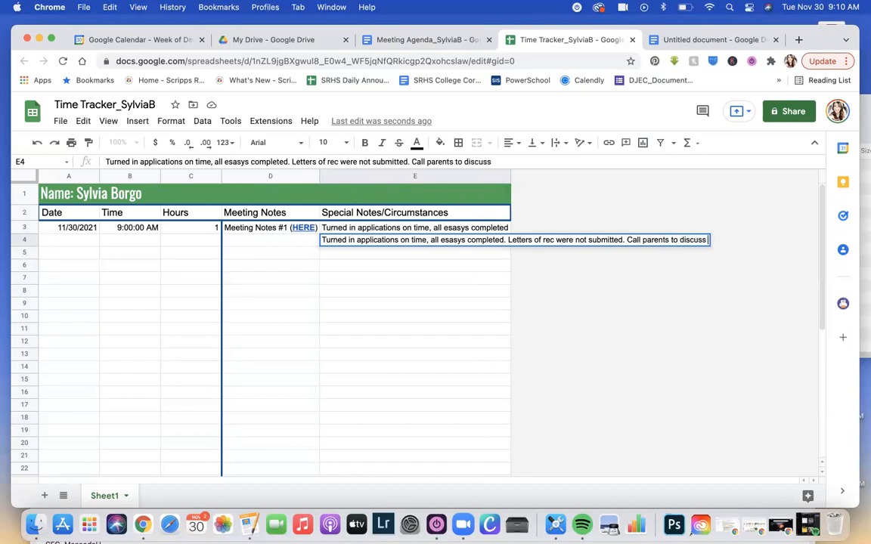
text( Foption)
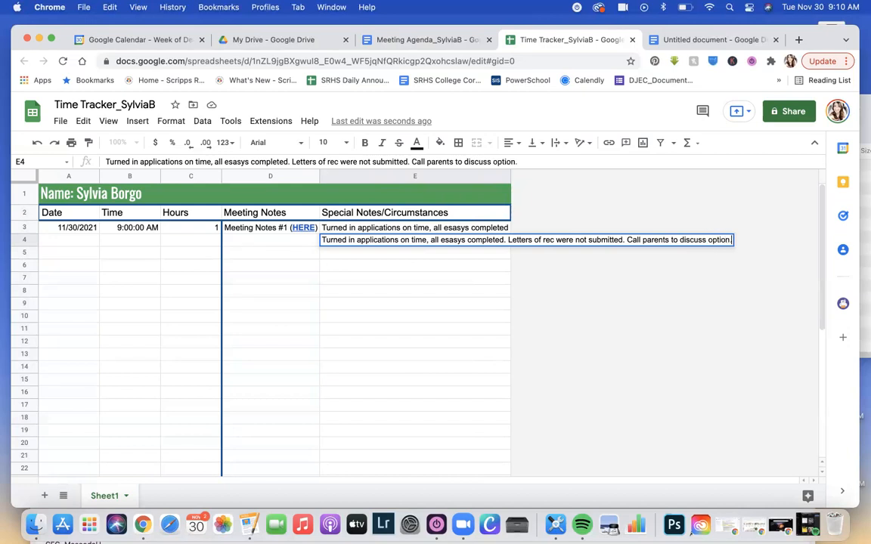
text(.)
key(Return)
click(431, 240)
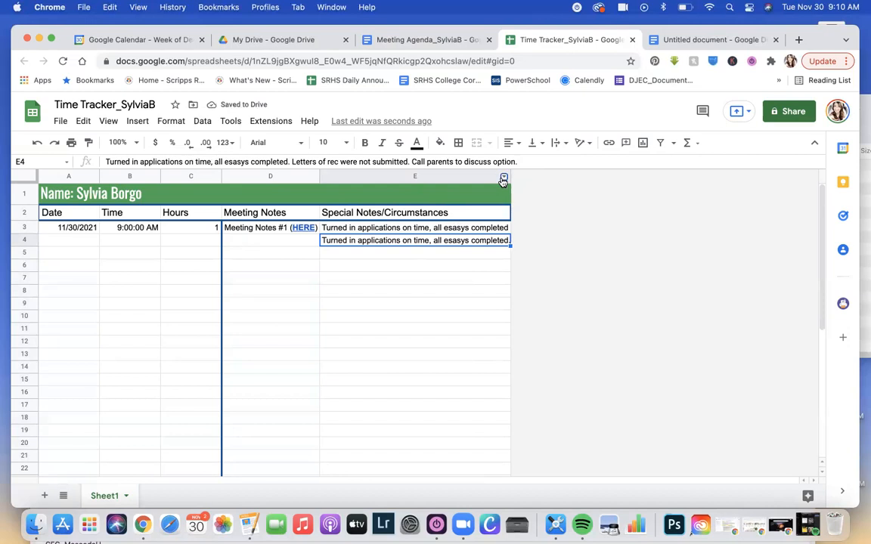
Step: Resize column E with Fit to data from its header menu
right_click(500, 176)
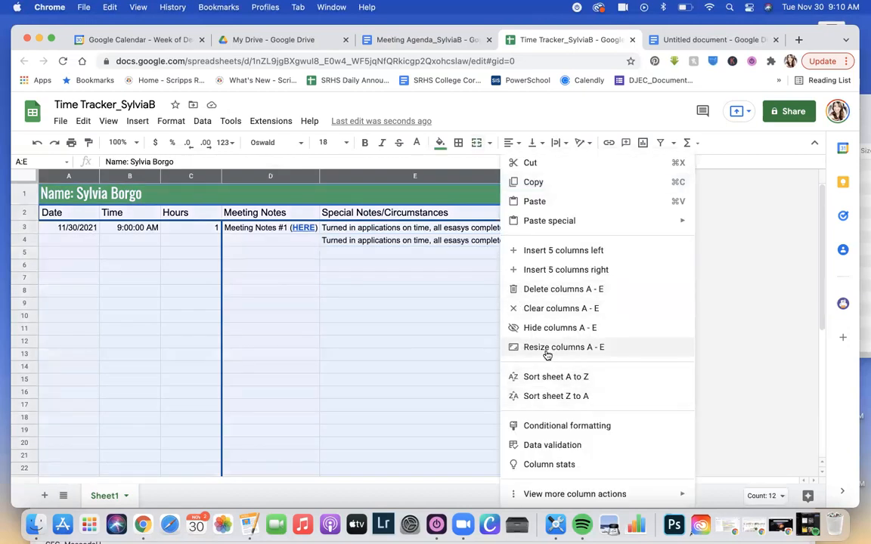
click(420, 271)
click(431, 176)
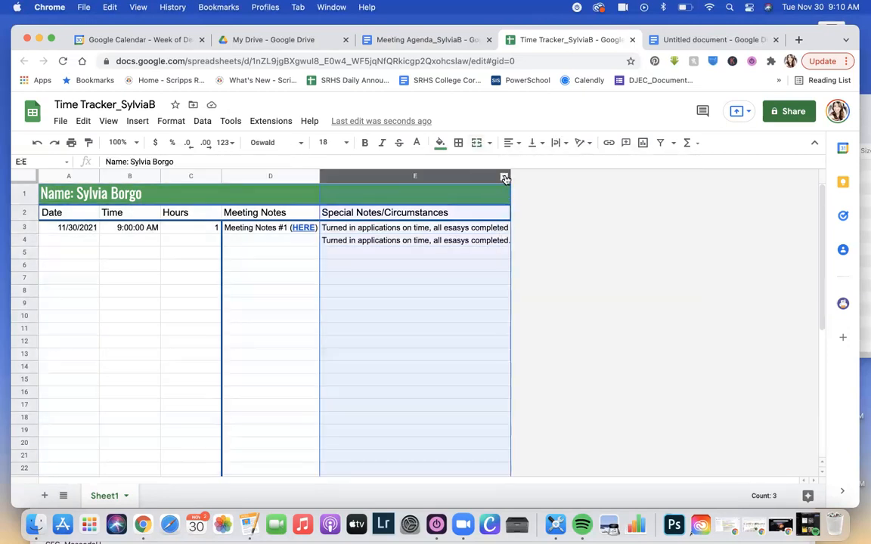
right_click(501, 177)
click(550, 348)
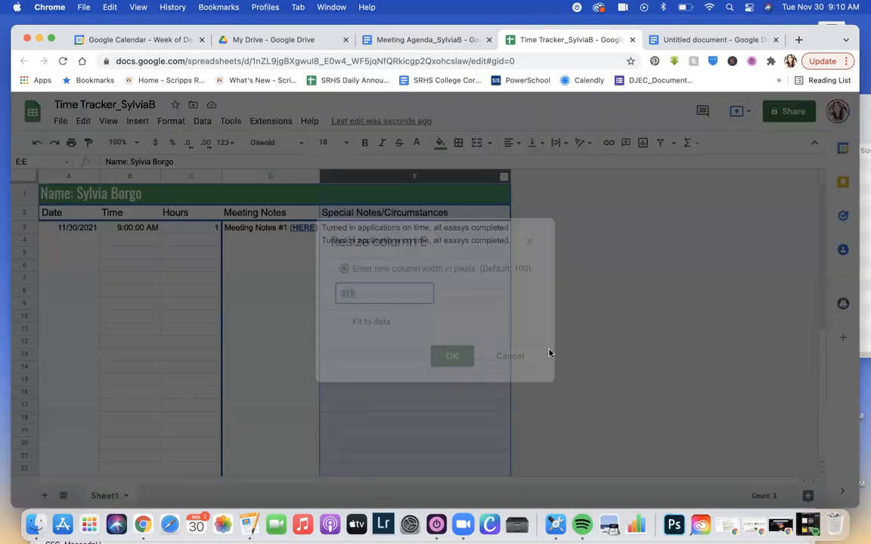
click(344, 322)
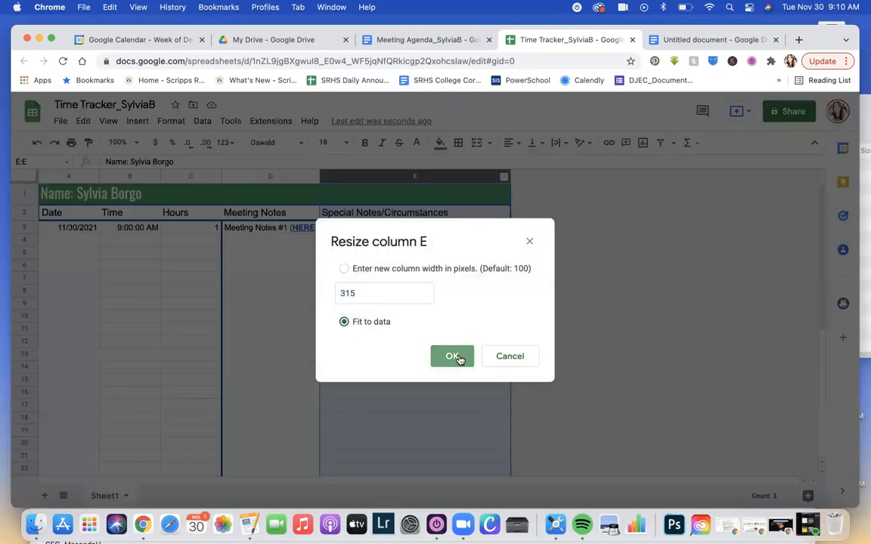
click(453, 356)
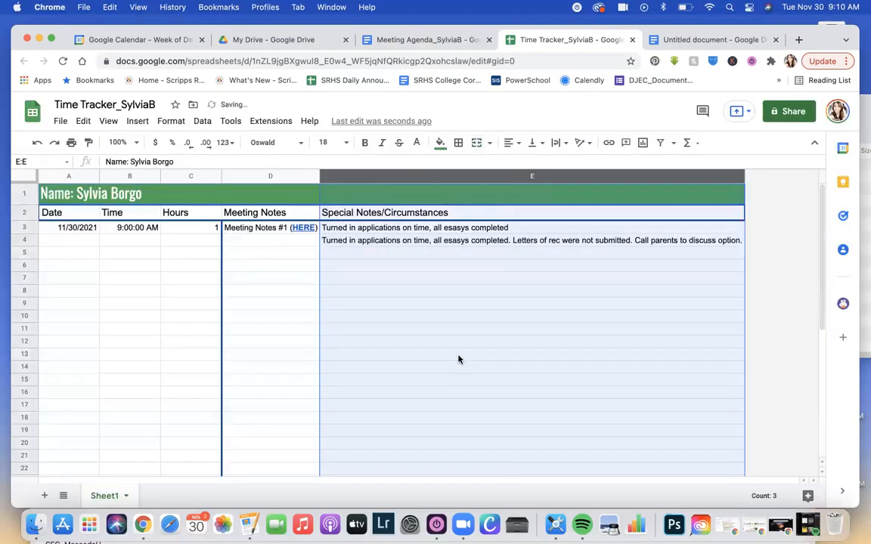
Step: Undo the column widening and set E4's long note to Wrap
click(513, 241)
click(556, 144)
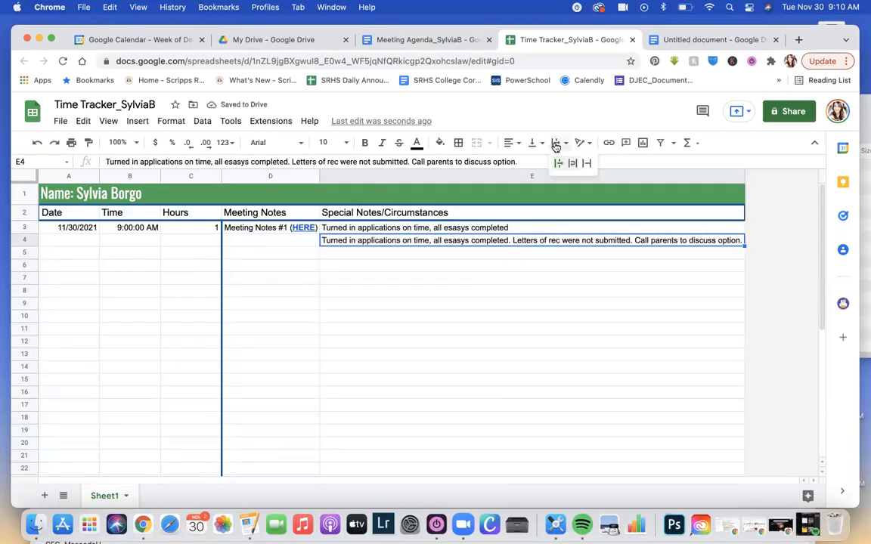
key(super+z)
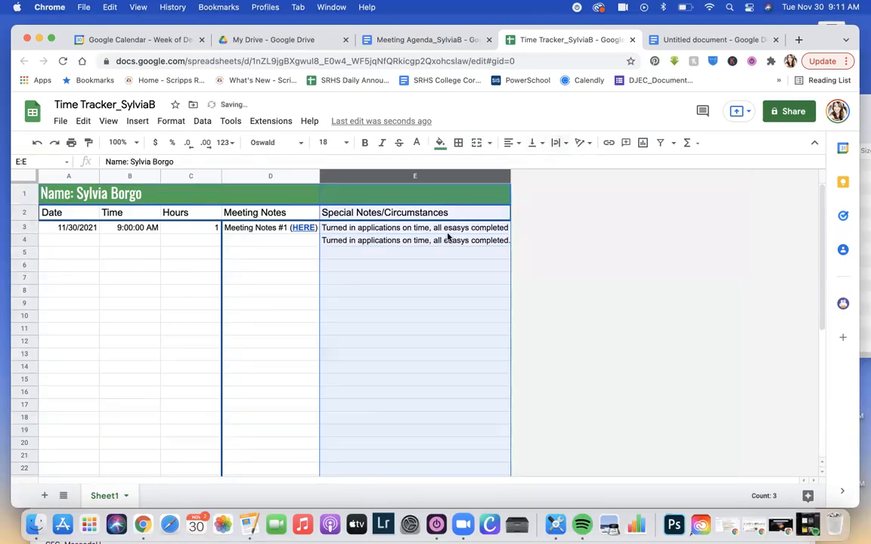
click(448, 240)
click(555, 143)
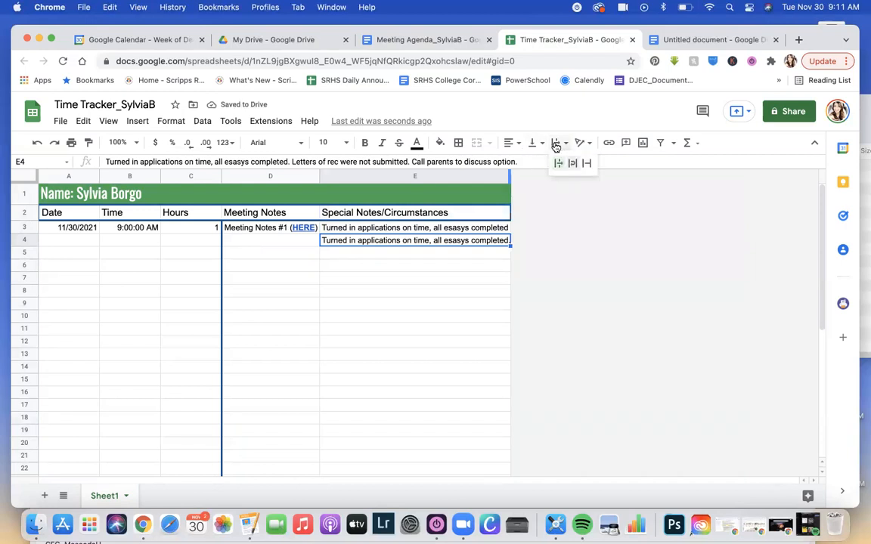
click(573, 161)
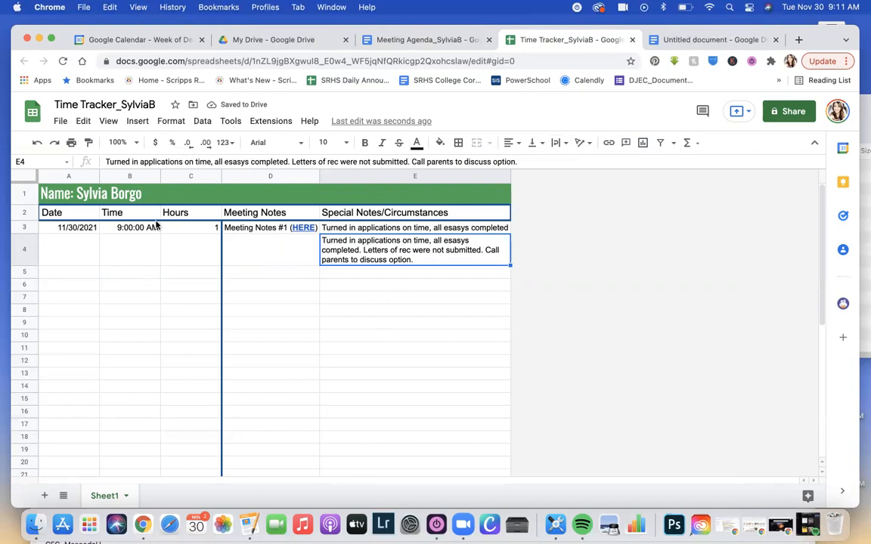
Step: Enter hours 1, 4, 2 and .50 in cells C4 through C7
click(185, 263)
text(1)
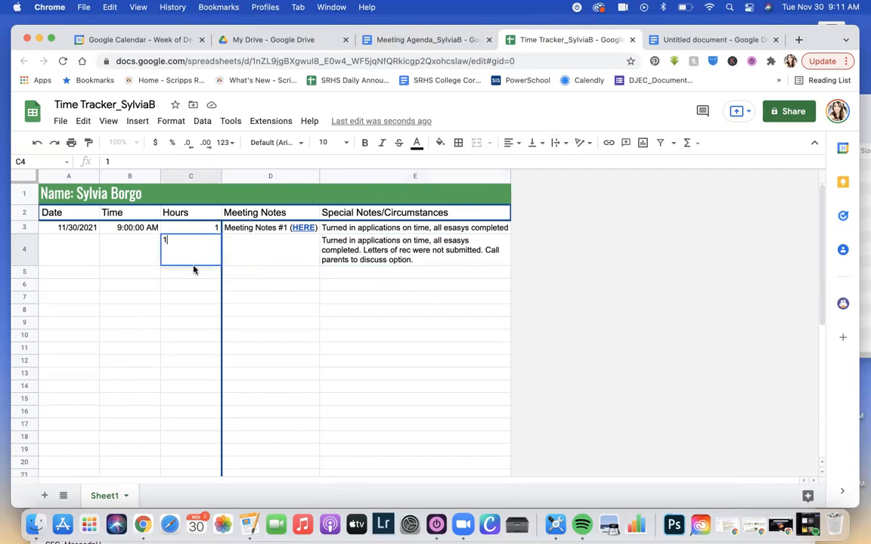
key(Return)
text(4)
key(Return)
text(2)
key(Return)
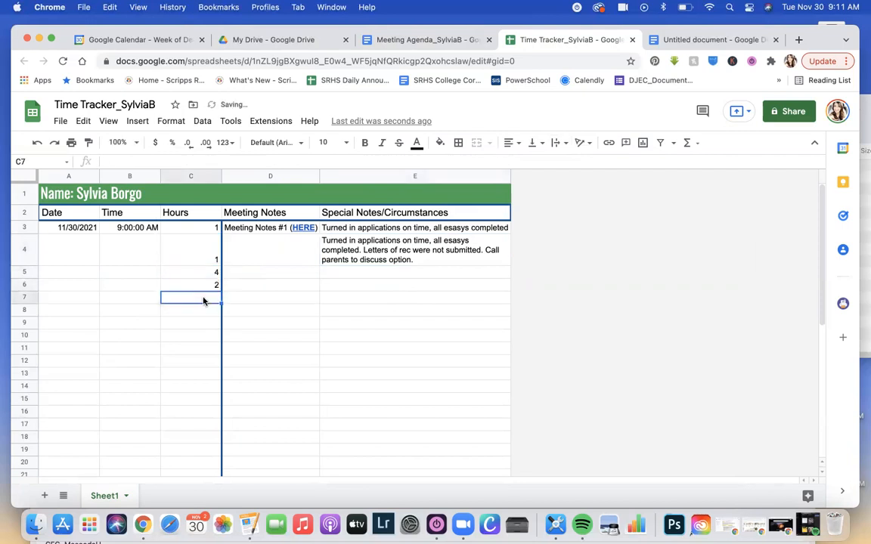
text(.)
text(3)
key(BackSpace)
text(50)
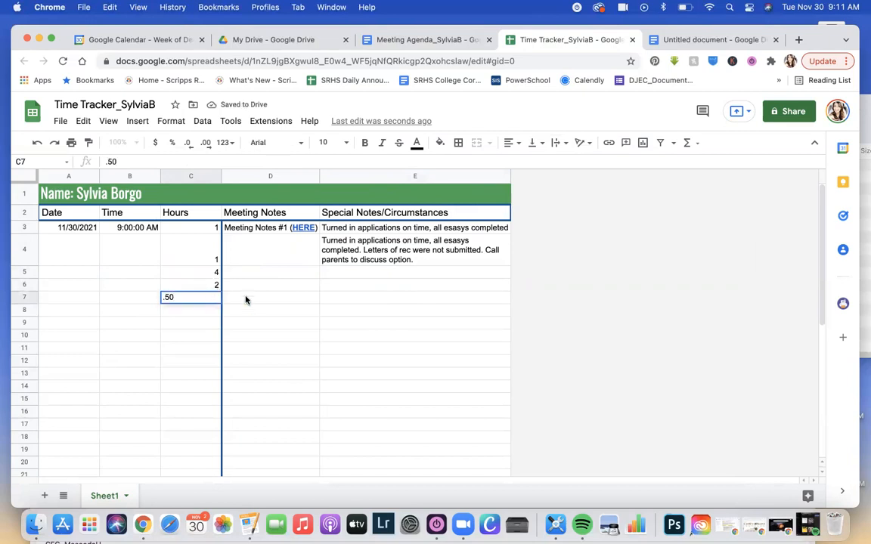
click(209, 311)
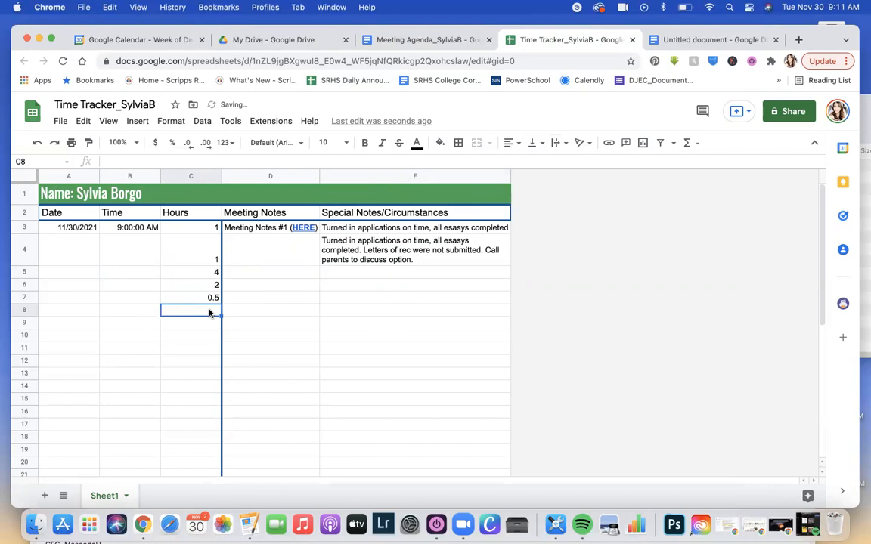
scroll(210, 311, down, 5)
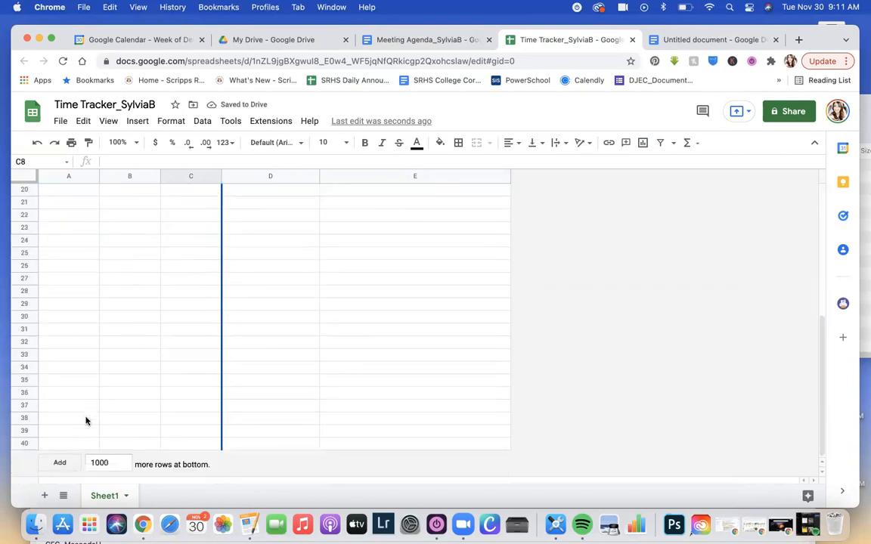
Step: Label A39 as TOTAL and select C39 for the hours total
click(83, 432)
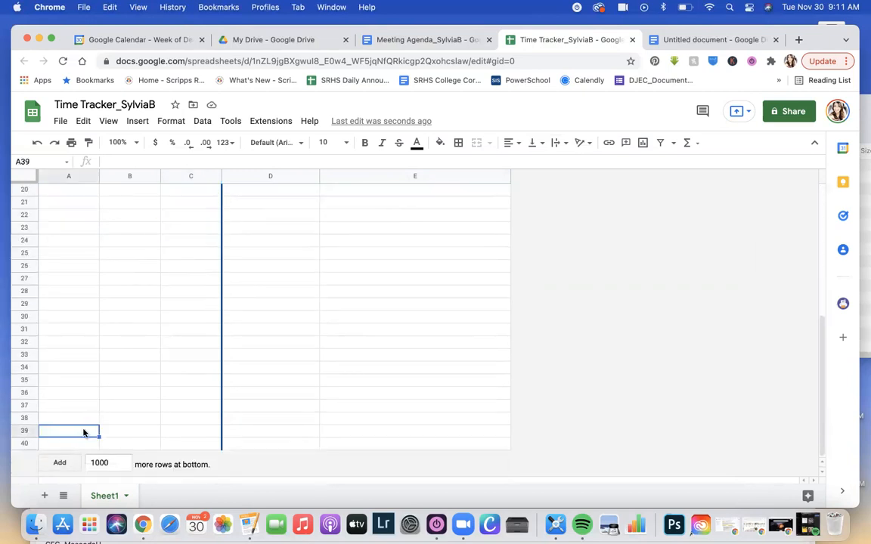
text(TOTAL)
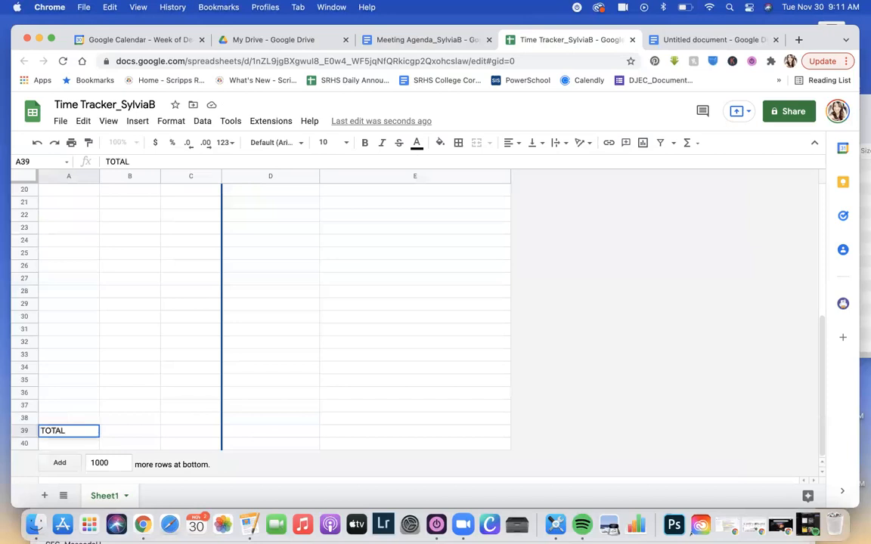
key(Tab)
key(Tab)
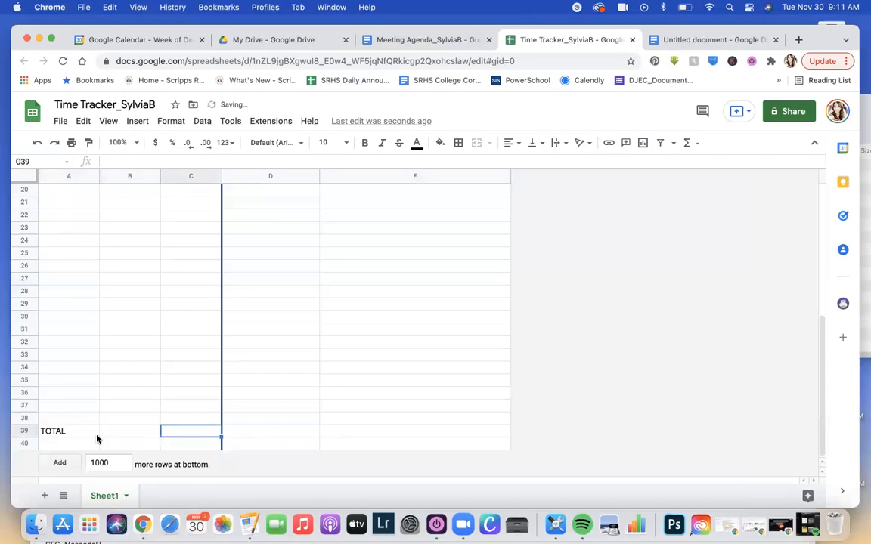
scroll(192, 431, up, 6)
click(196, 230)
scroll(196, 233, down, 6)
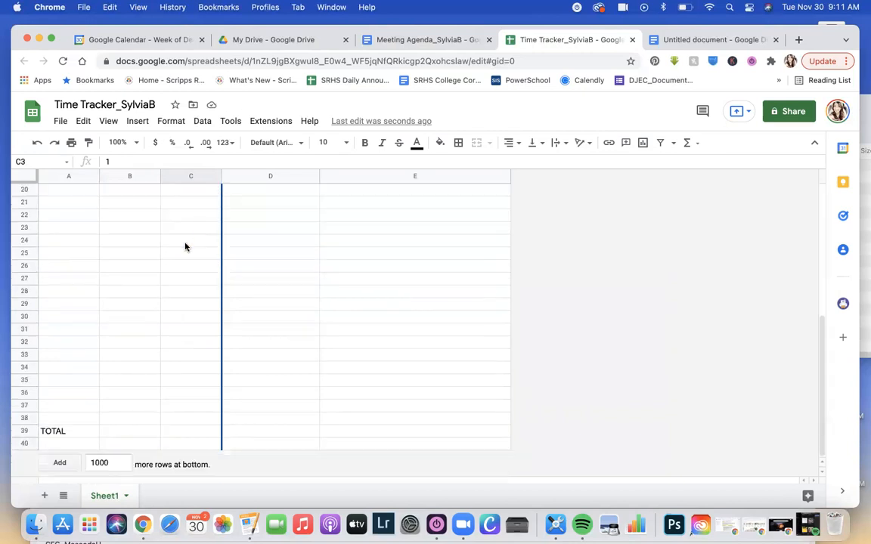
click(65, 433)
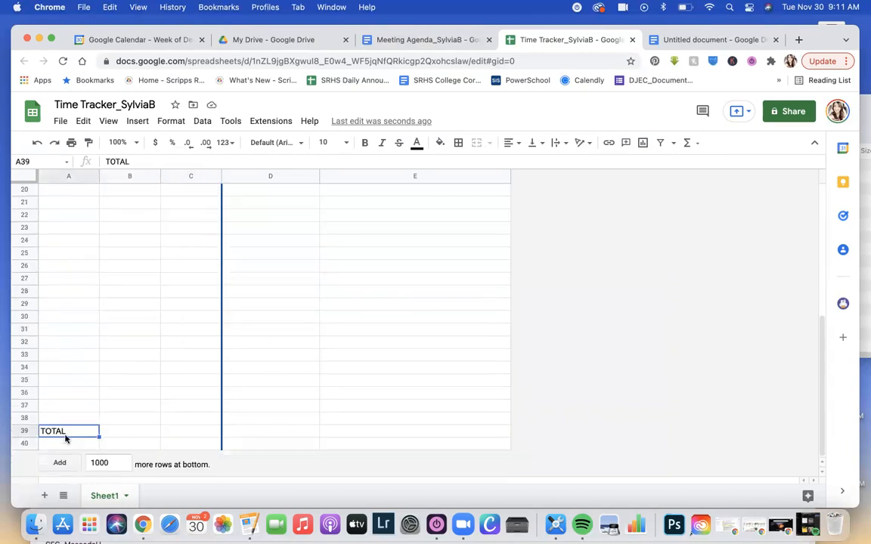
click(178, 432)
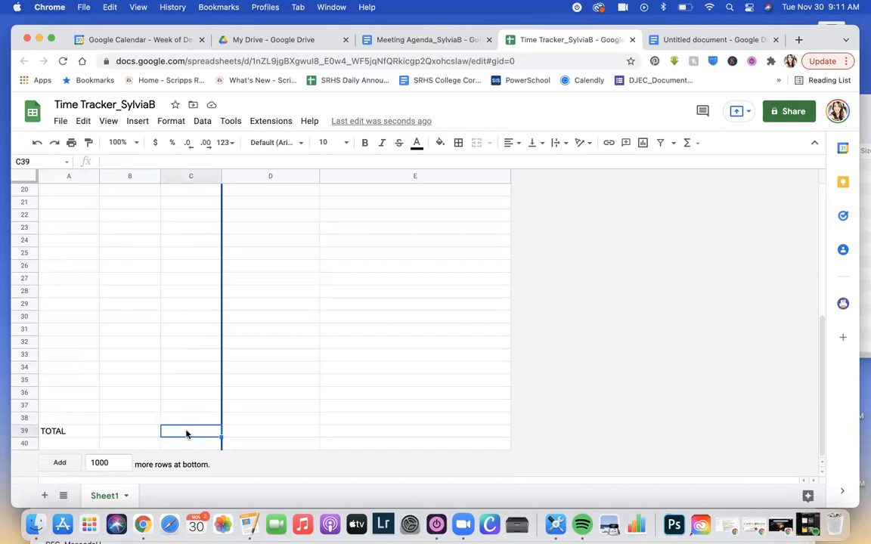
Step: Insert =SUM(C3:C37) in C39 from the Functions menu, giving a total of 8.5
click(686, 145)
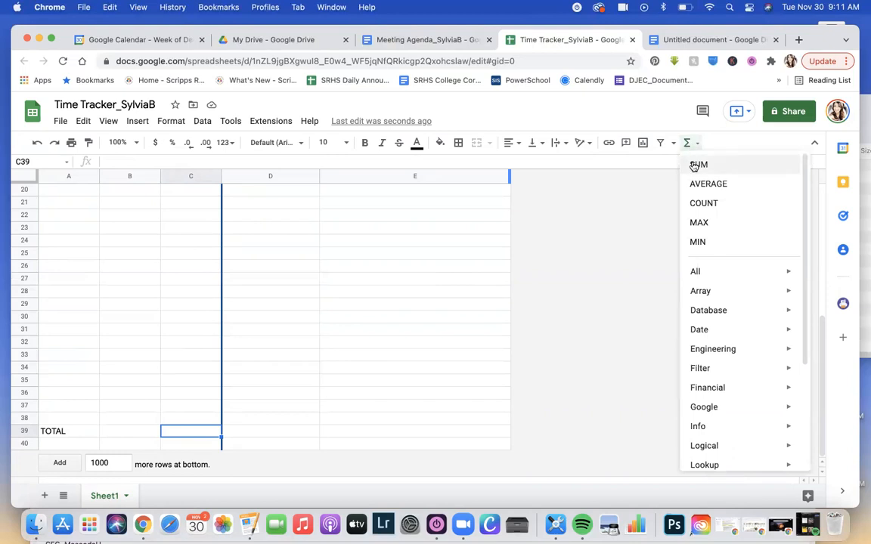
click(694, 165)
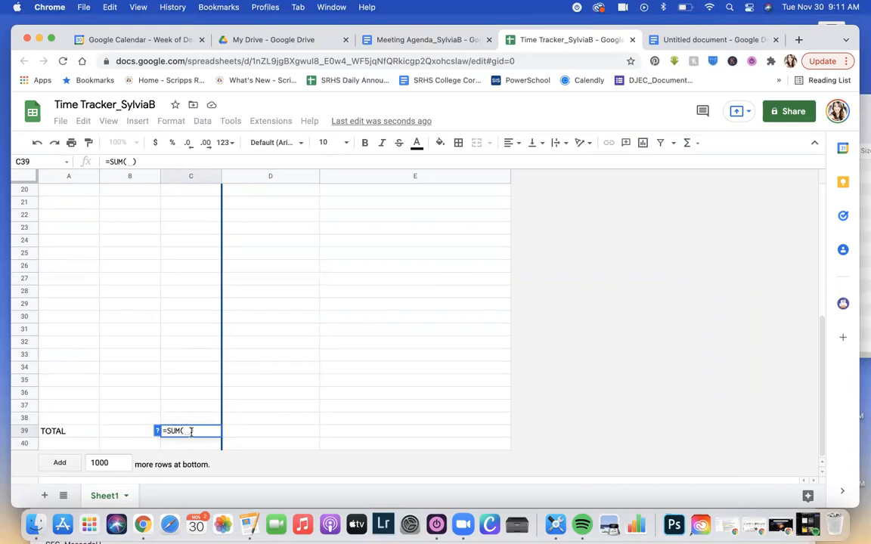
scroll(186, 277, up, 10)
click(204, 231)
scroll(205, 232, down, 1)
scroll(204, 231, down, 5)
scroll(204, 232, up, 5)
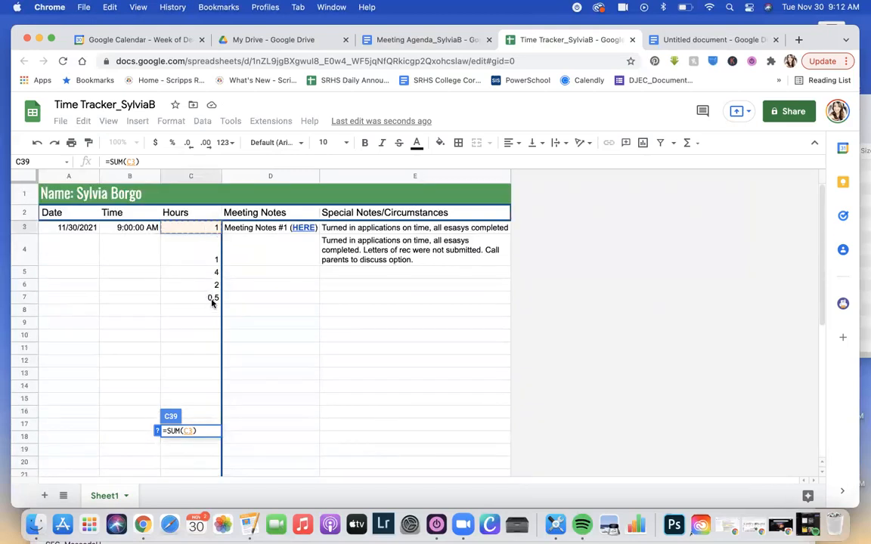
scroll(211, 301, down, 8)
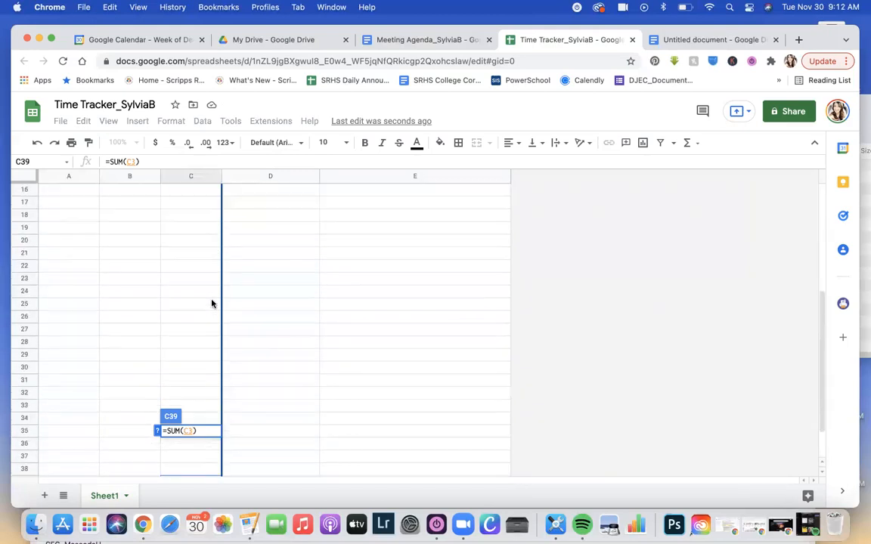
shift+click(203, 395)
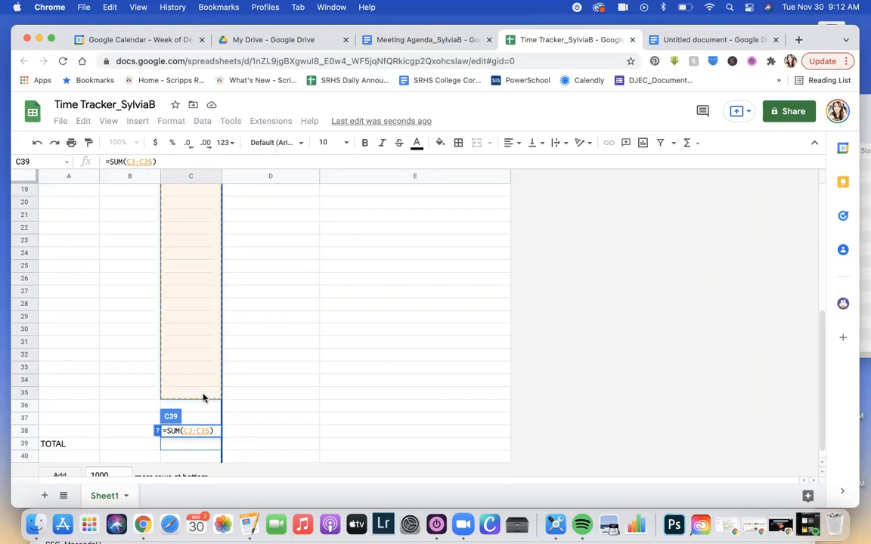
scroll(203, 396, up, 6)
click(121, 253)
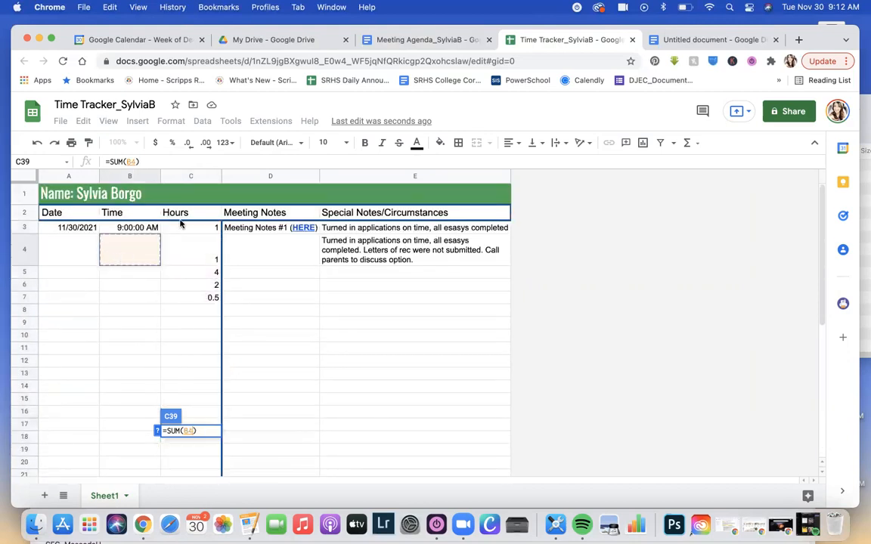
click(196, 229)
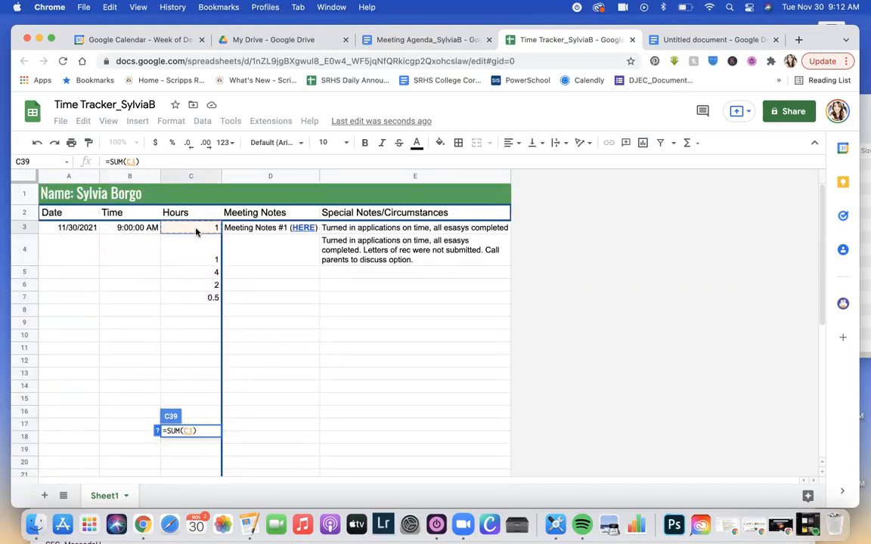
scroll(196, 231, down, 8)
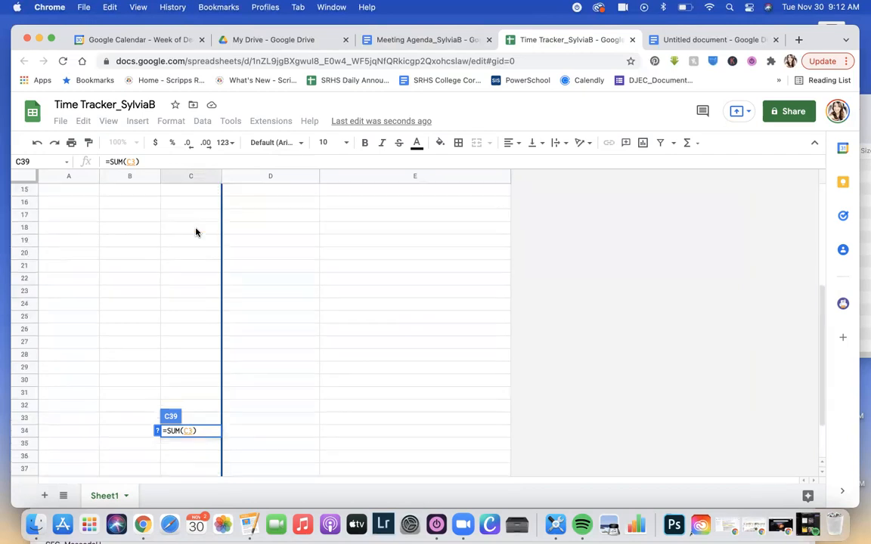
shift+click(203, 406)
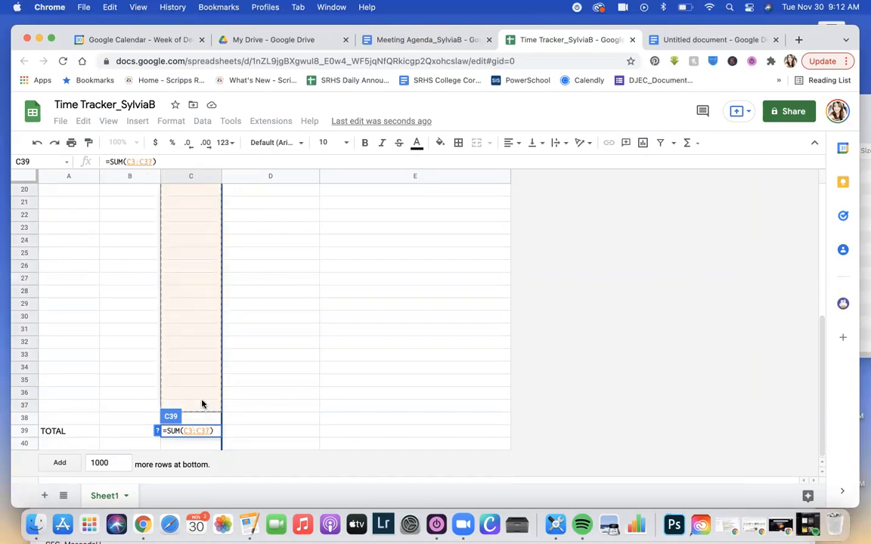
key(Return)
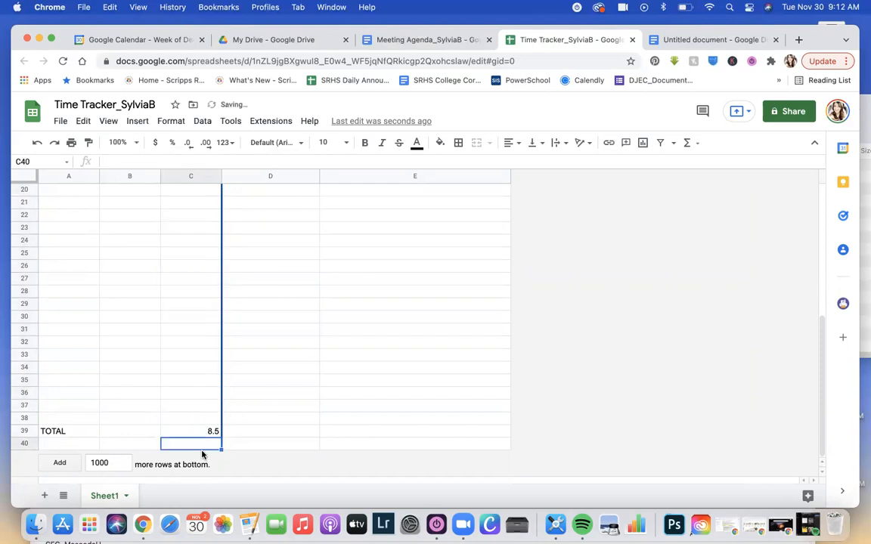
Step: Enter hours 3, 3, 1 and .2 in cells C8 through C11
scroll(213, 429, up, 5)
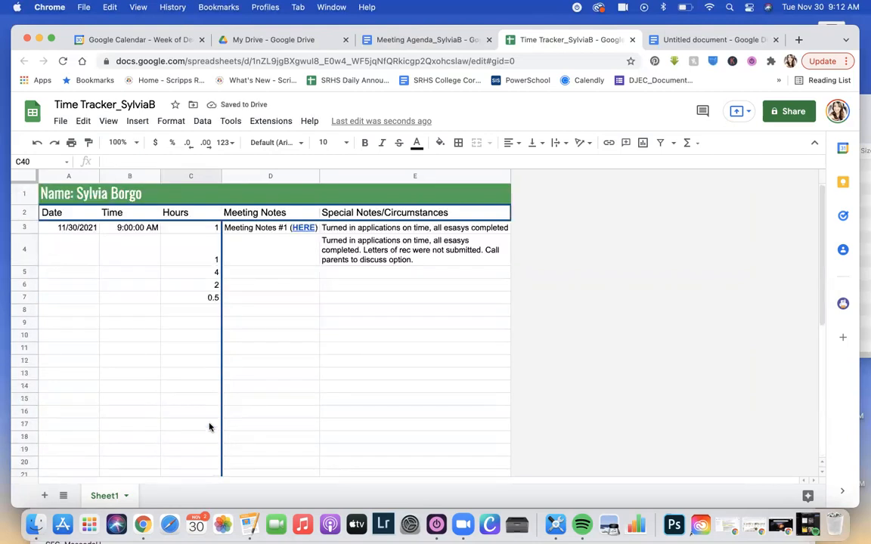
click(217, 312)
text(3)
click(204, 335)
text(1)
key(Up)
text(3)
click(216, 348)
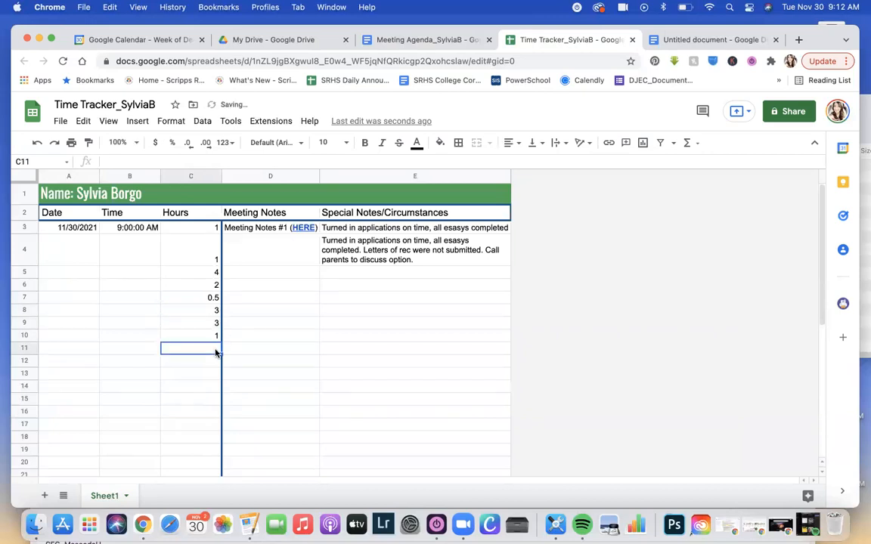
text(.2)
key(Return)
scroll(210, 366, down, 5)
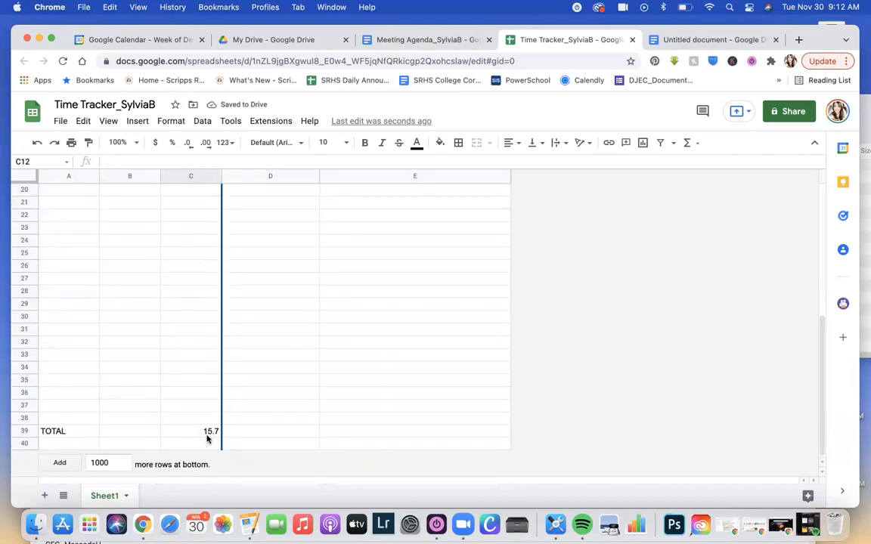
scroll(207, 440, up, 5)
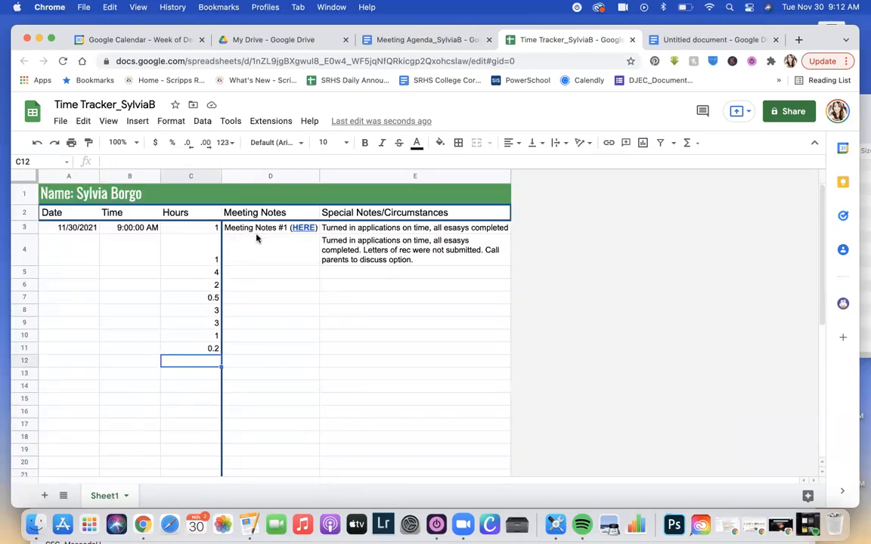